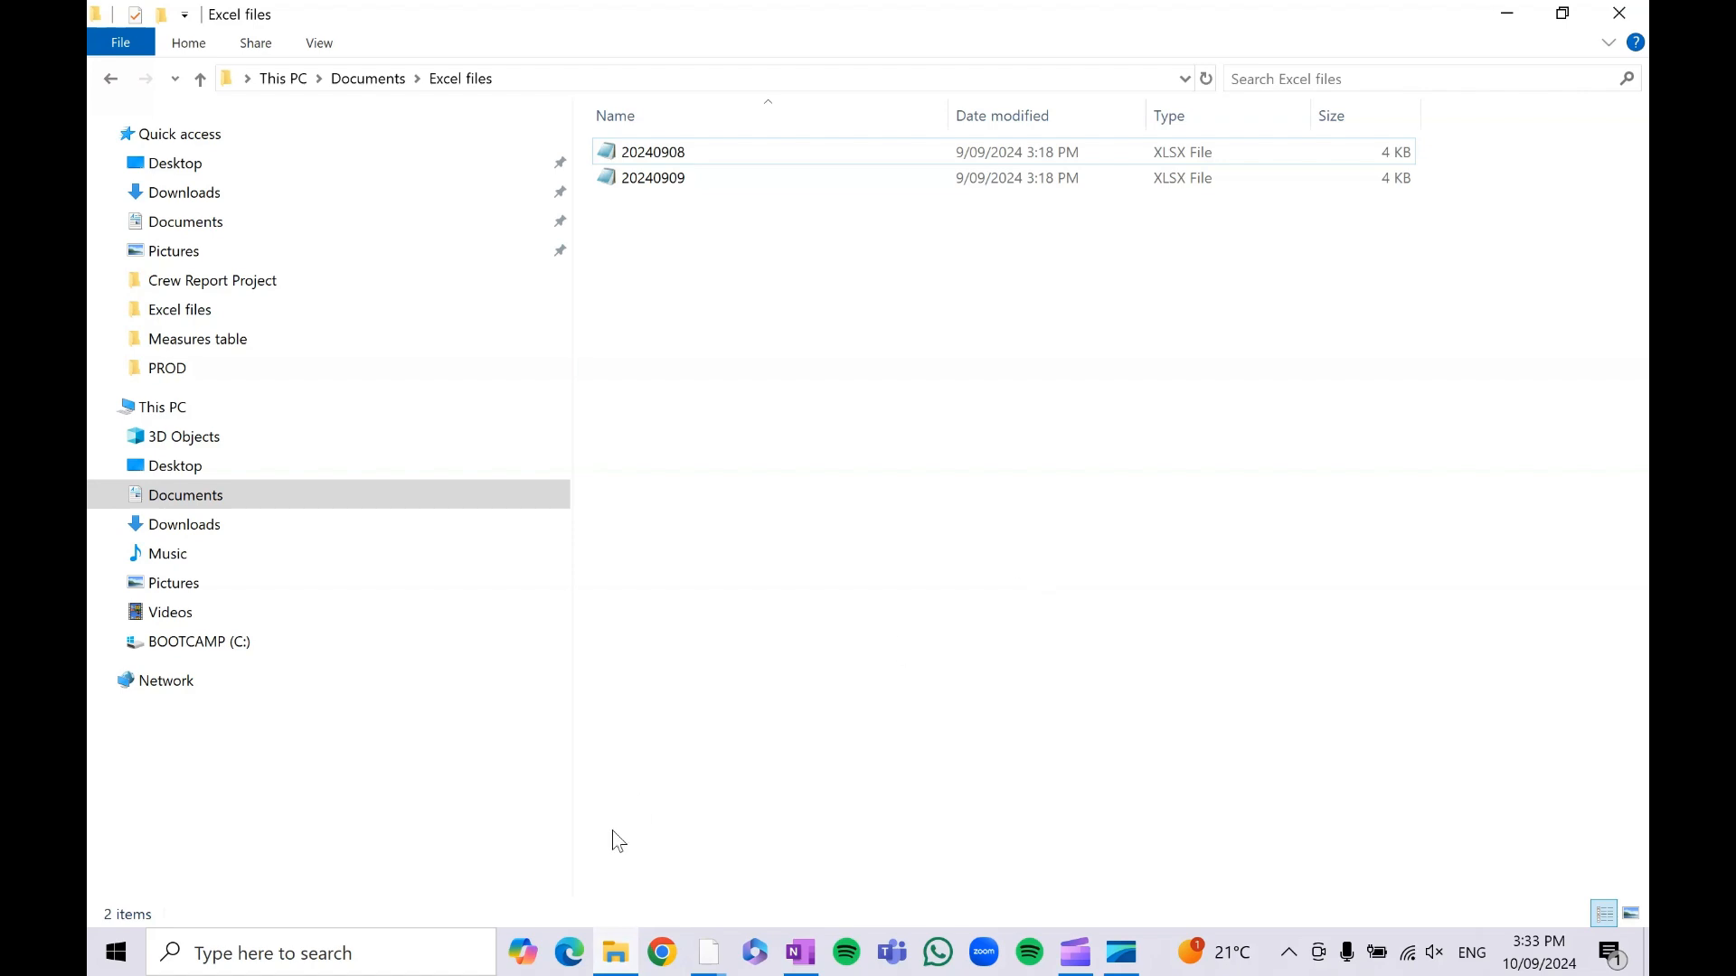
- Switch to the blank Power BI Desktop report and start a data connection using the Folder connector
click(710, 956)
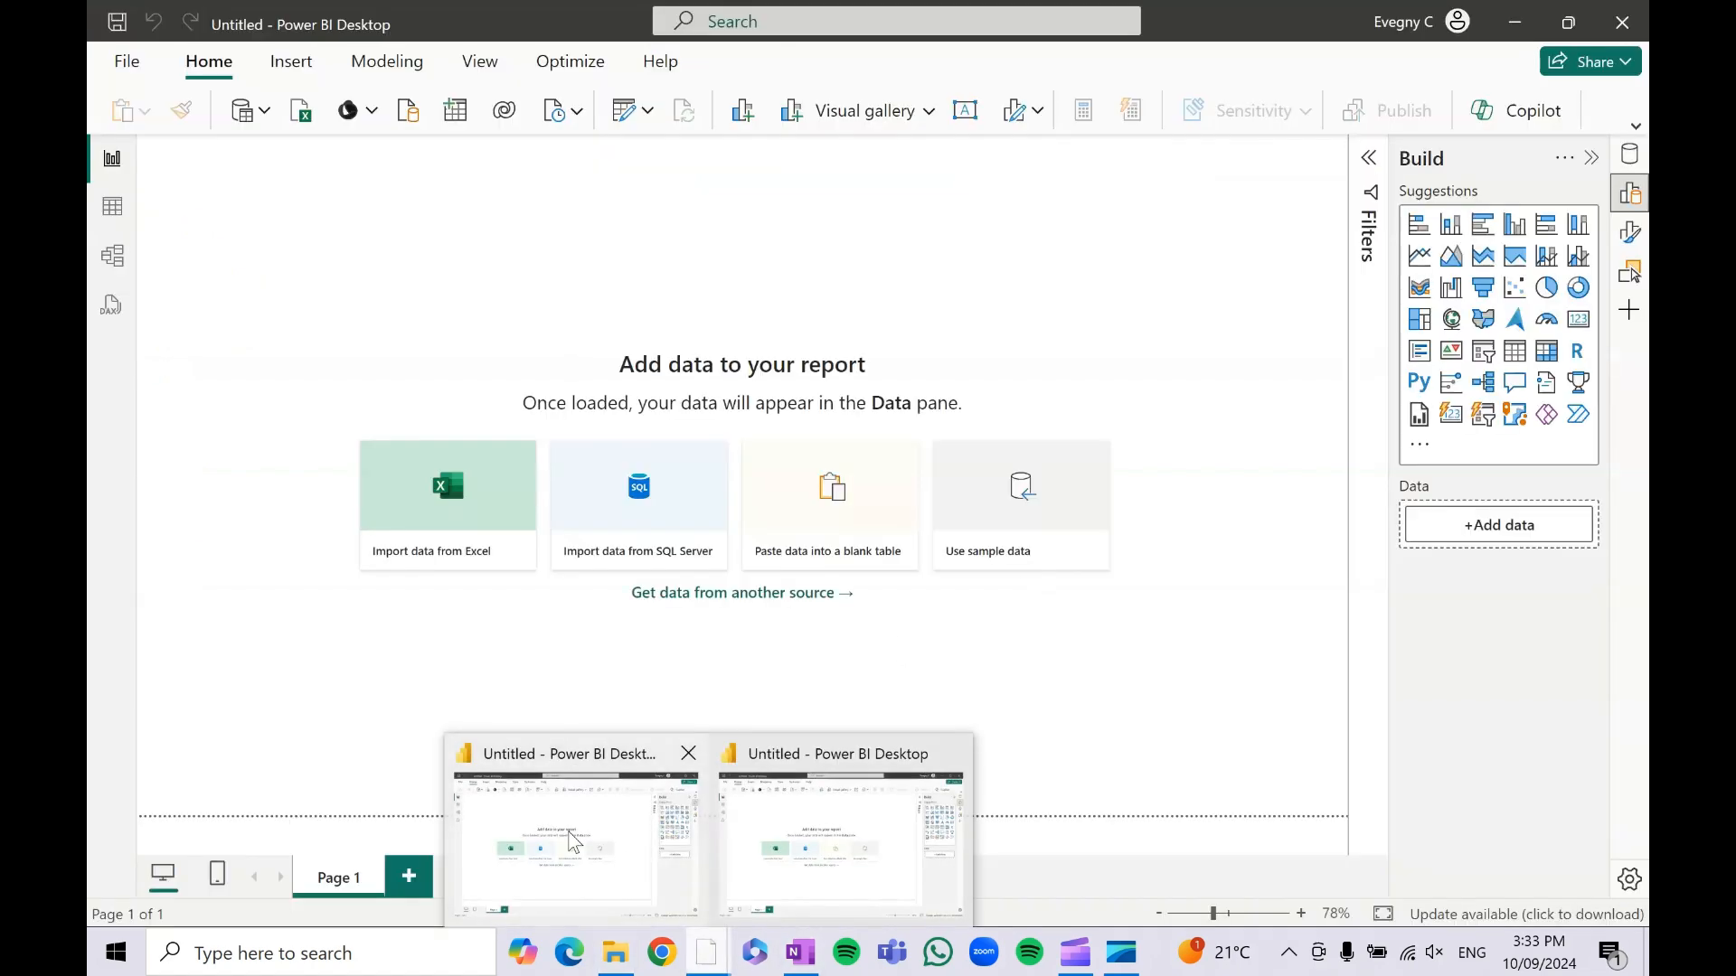
click(575, 836)
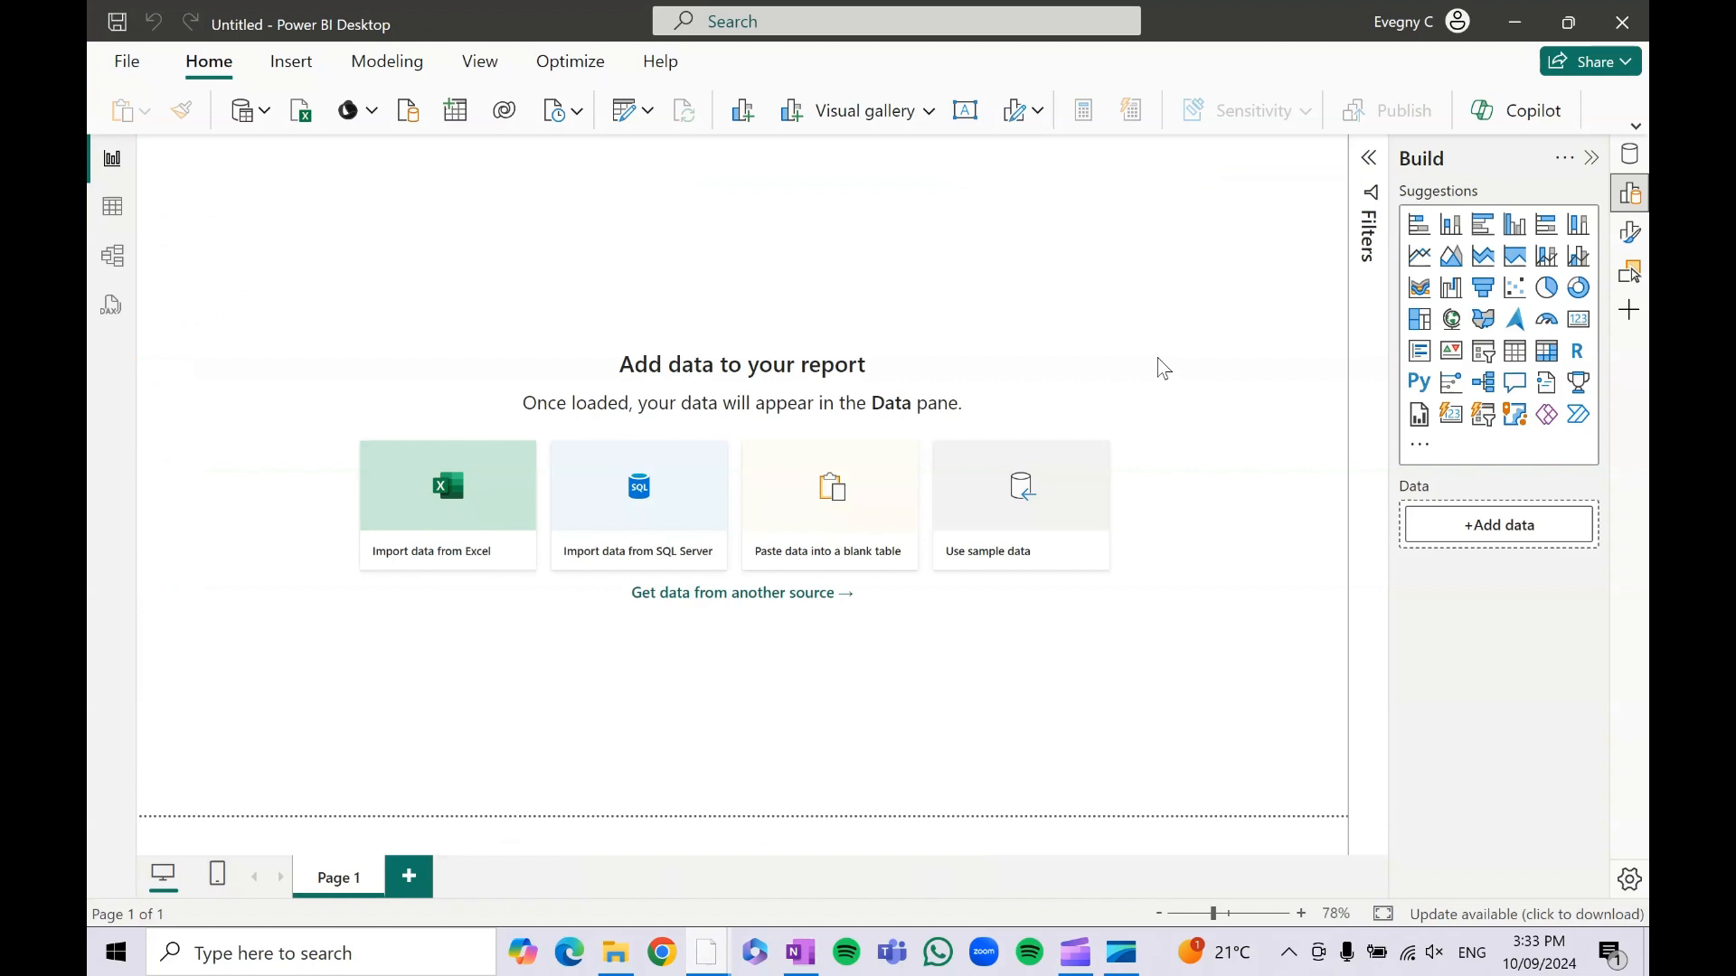
click(263, 113)
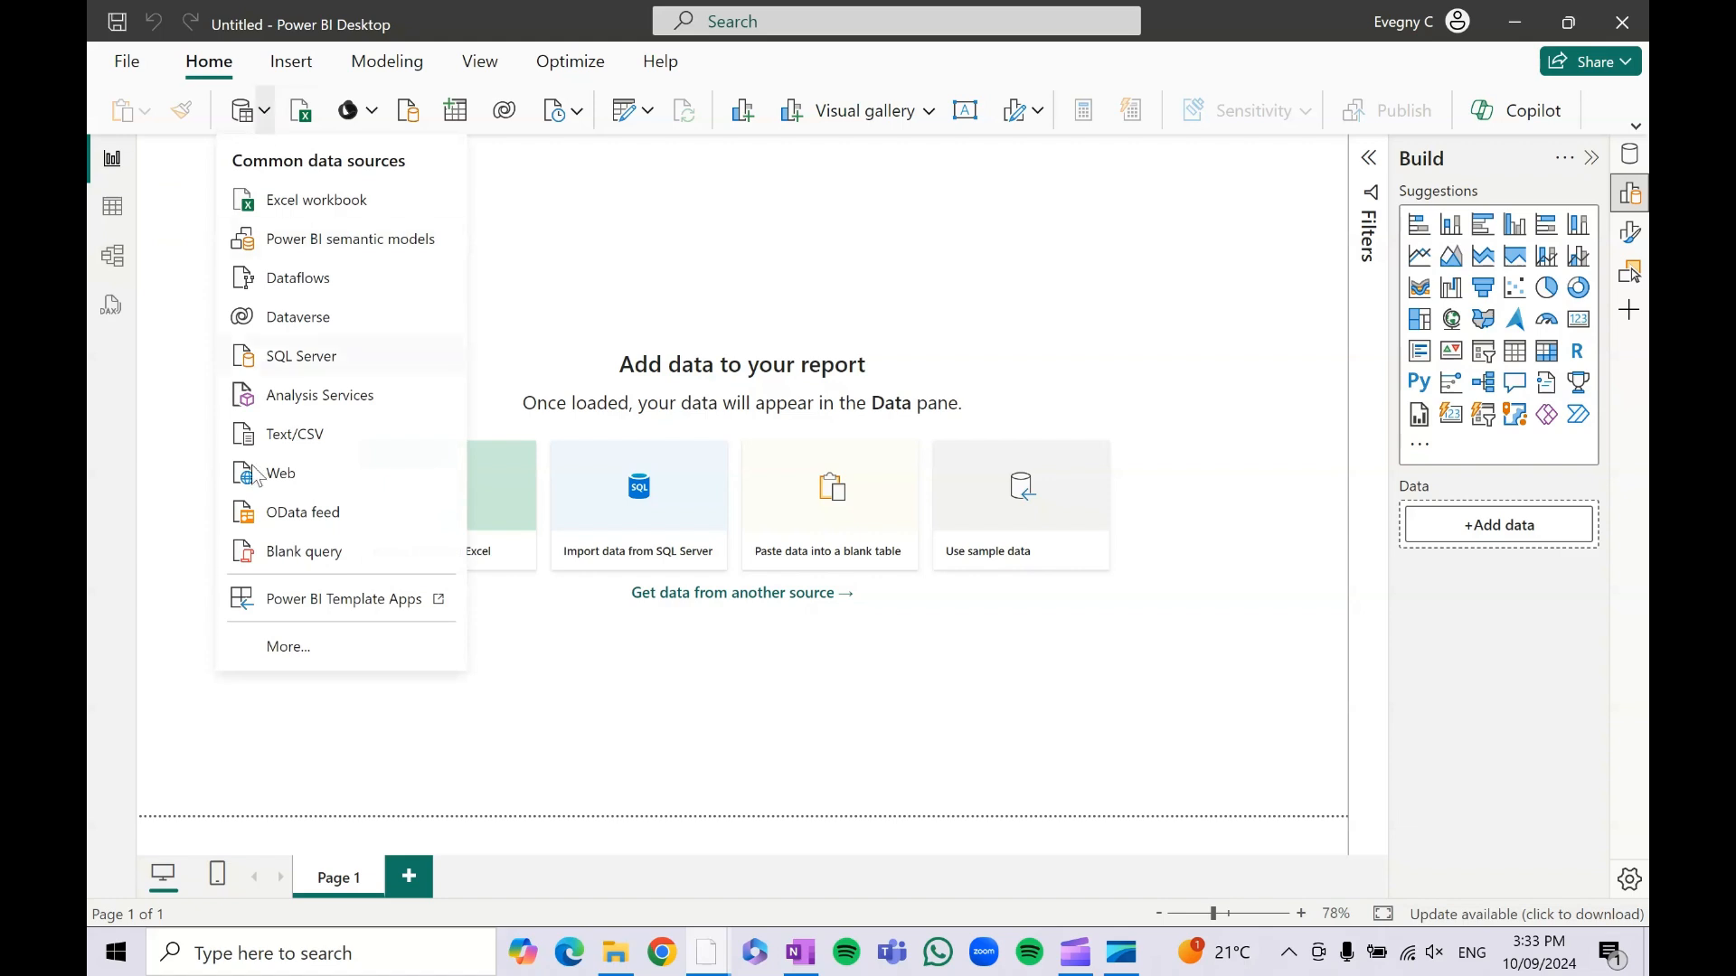
click(342, 656)
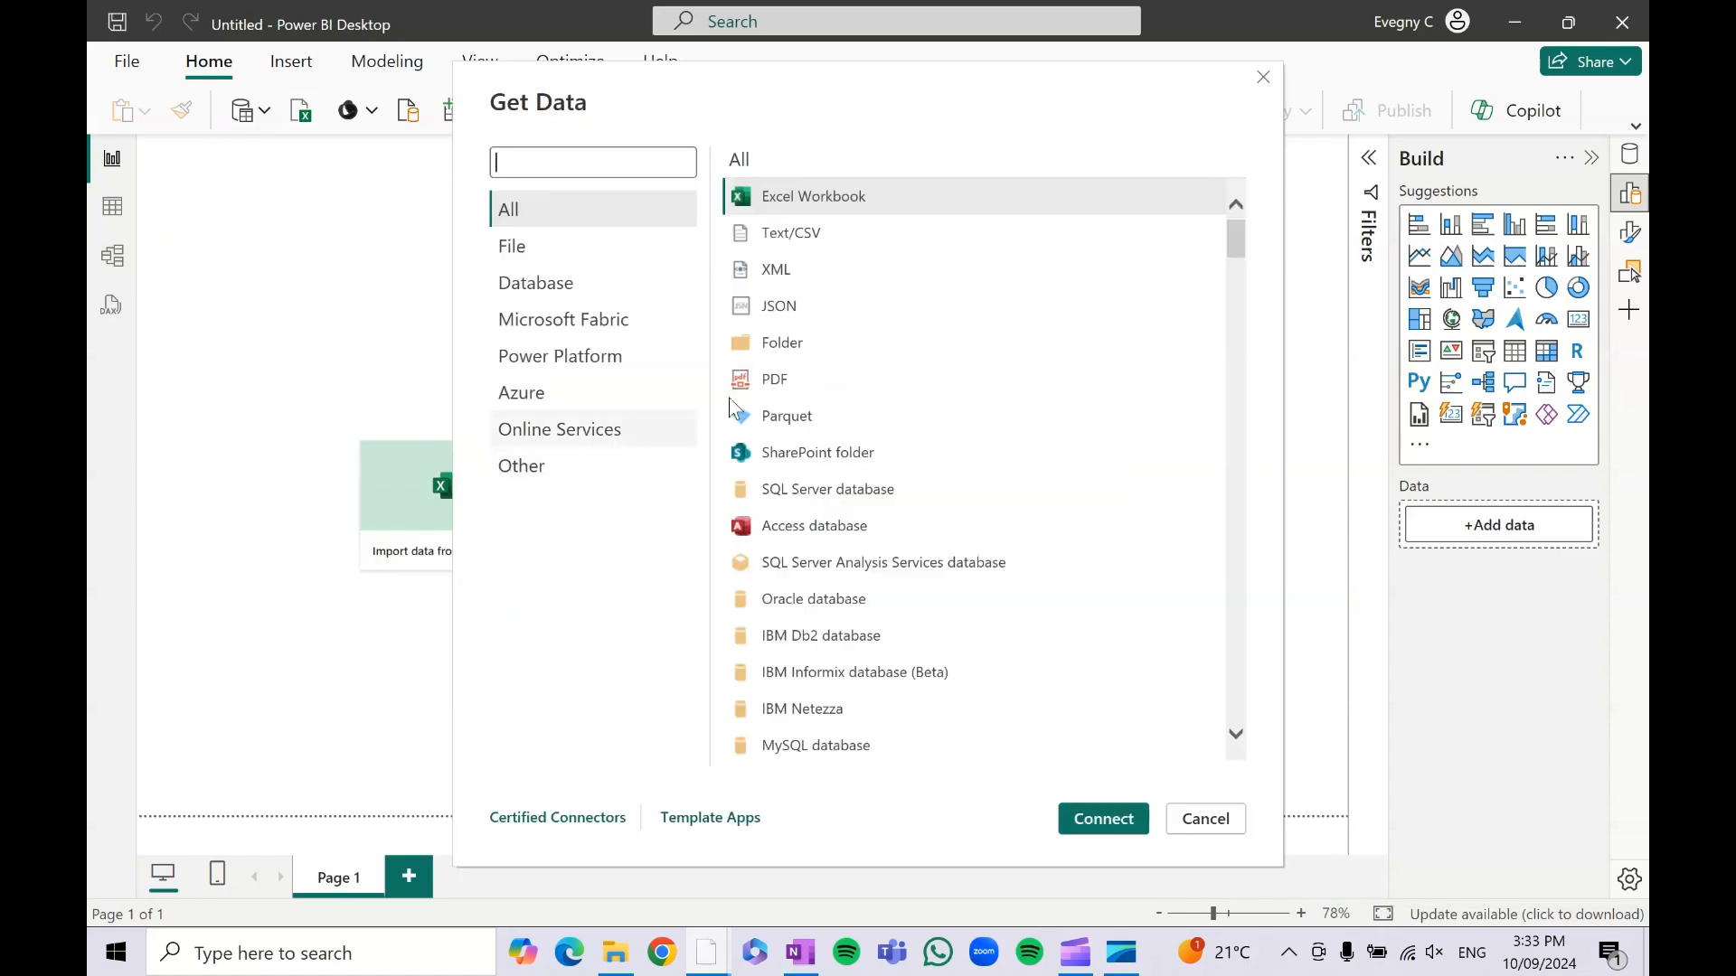
click(811, 344)
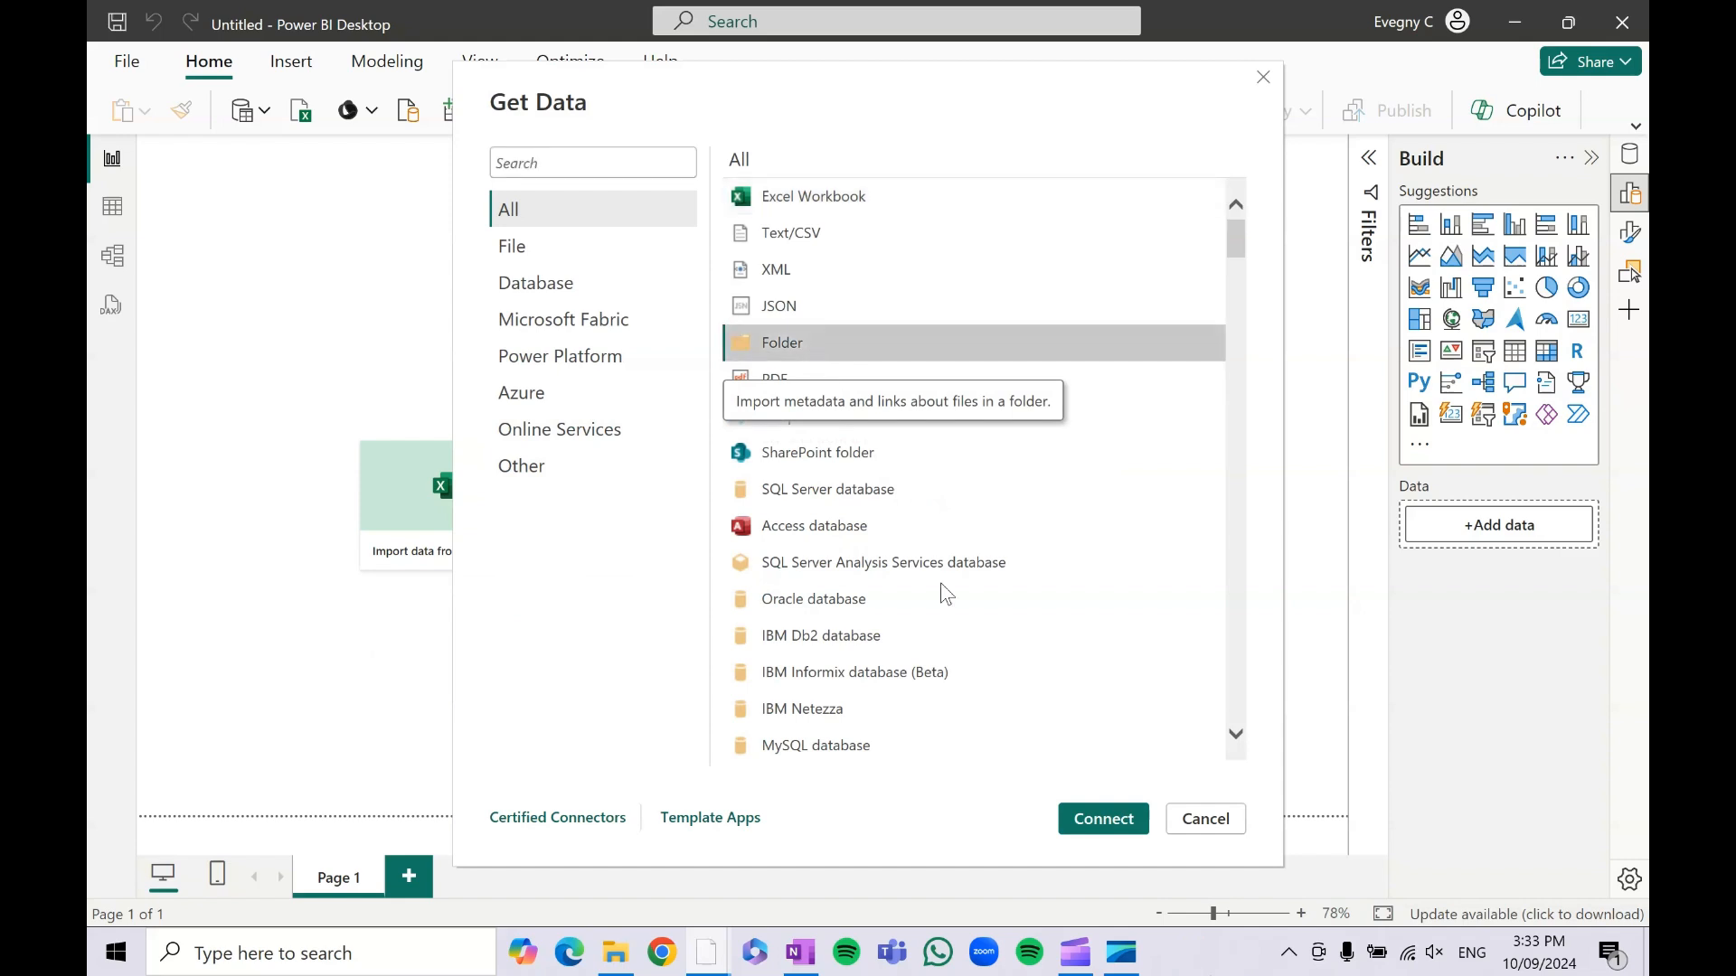
click(1105, 819)
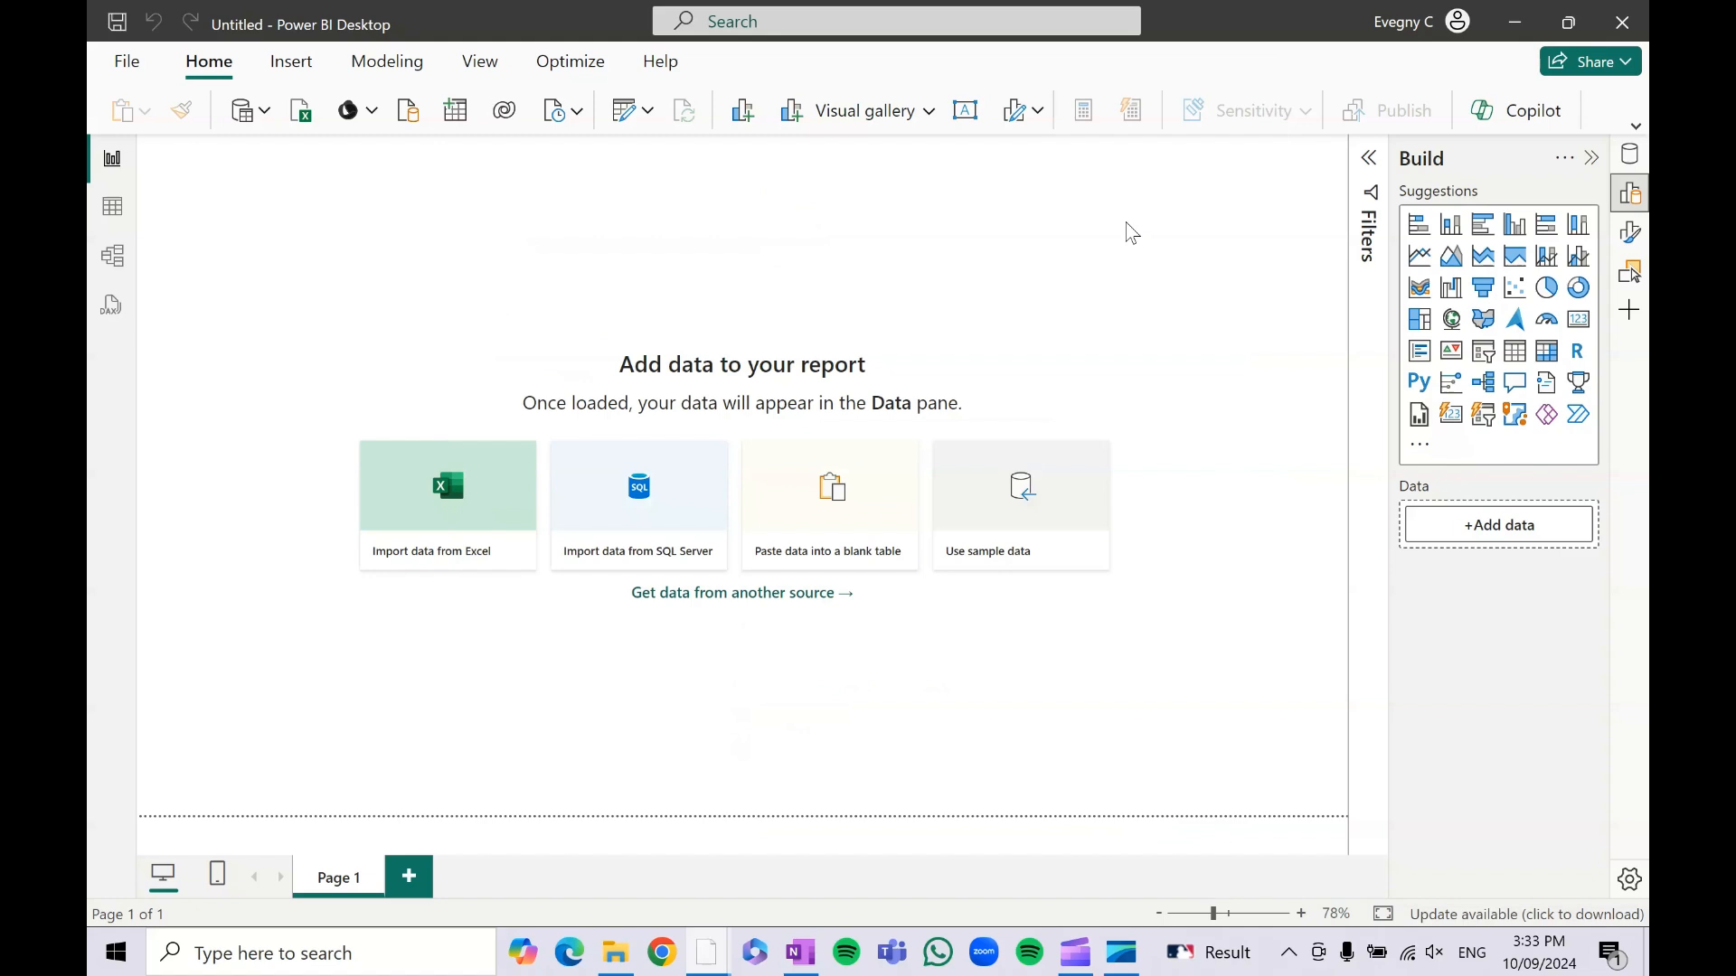
- Choose the Excel files folder inside Documents as the source and open its file list for transforming in Power Query Editor
click(1096, 447)
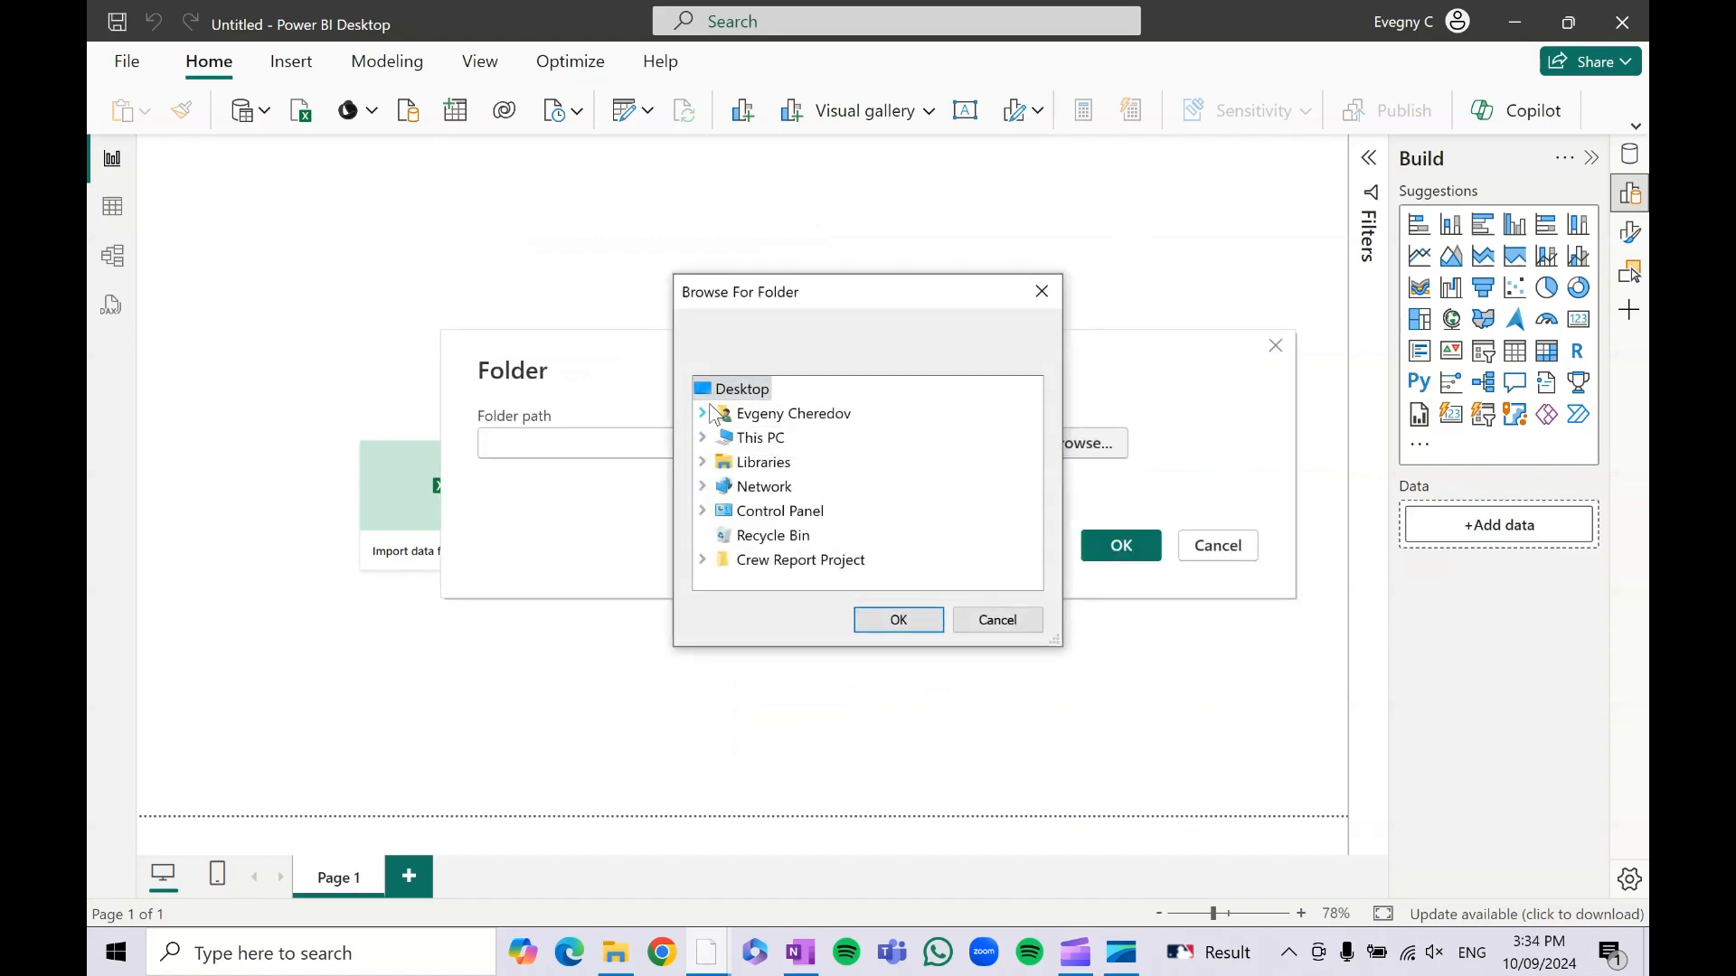
click(704, 413)
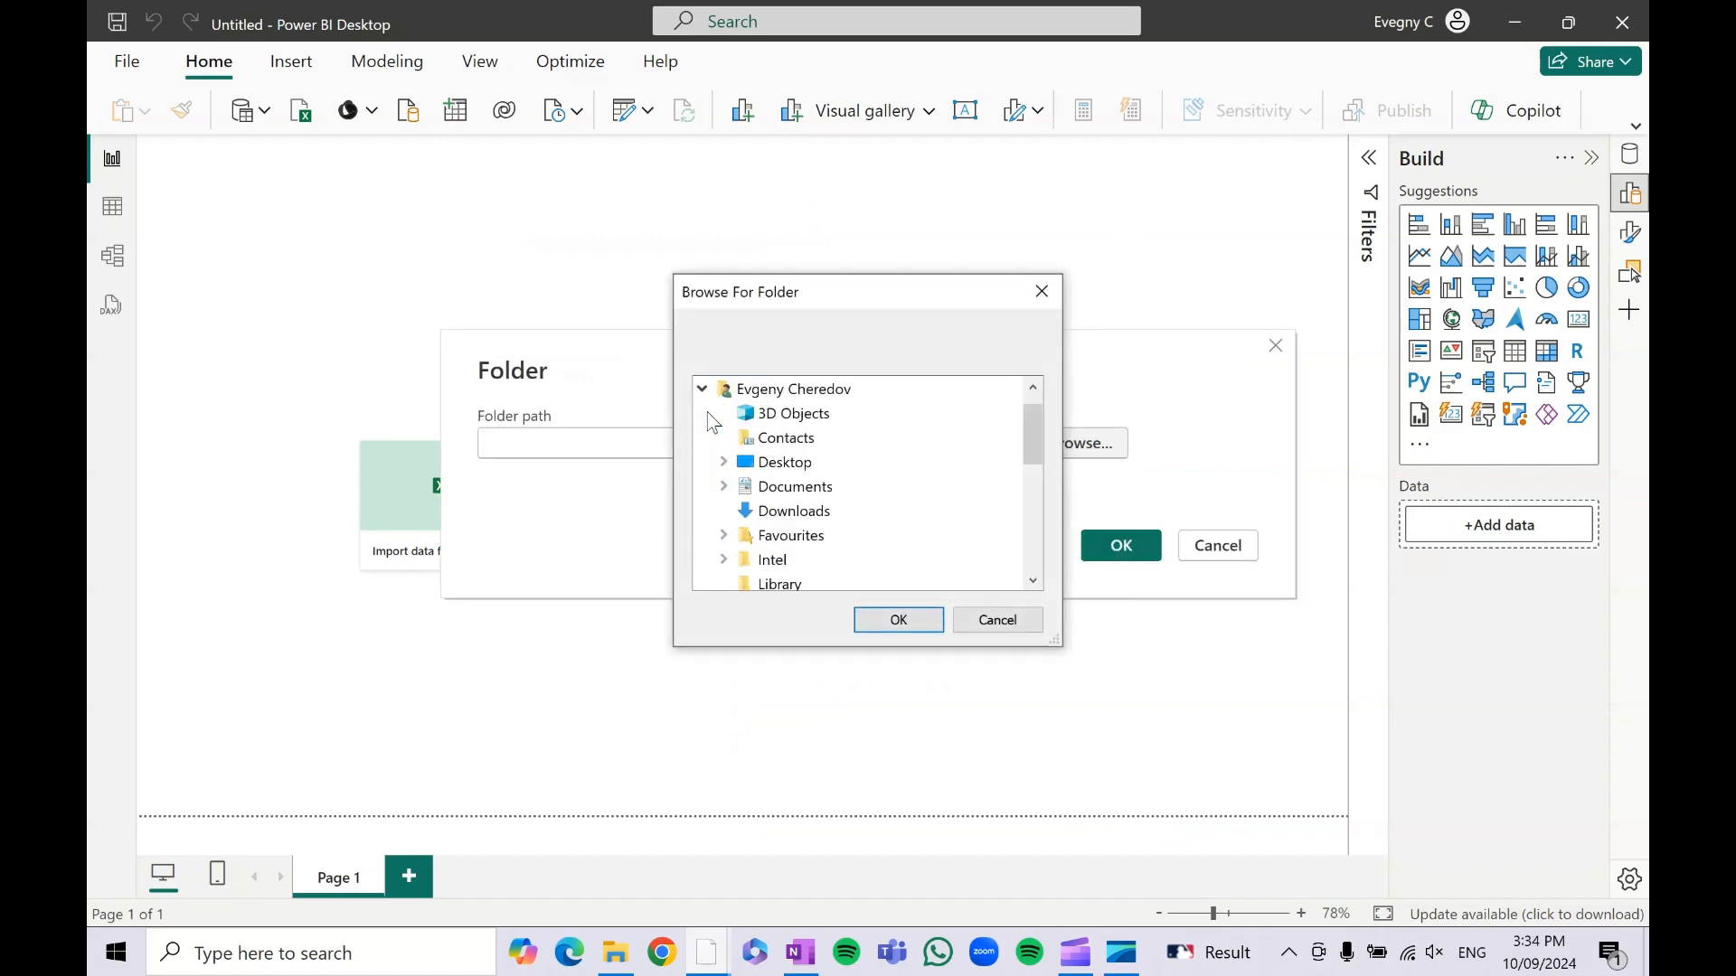
click(724, 486)
click(810, 487)
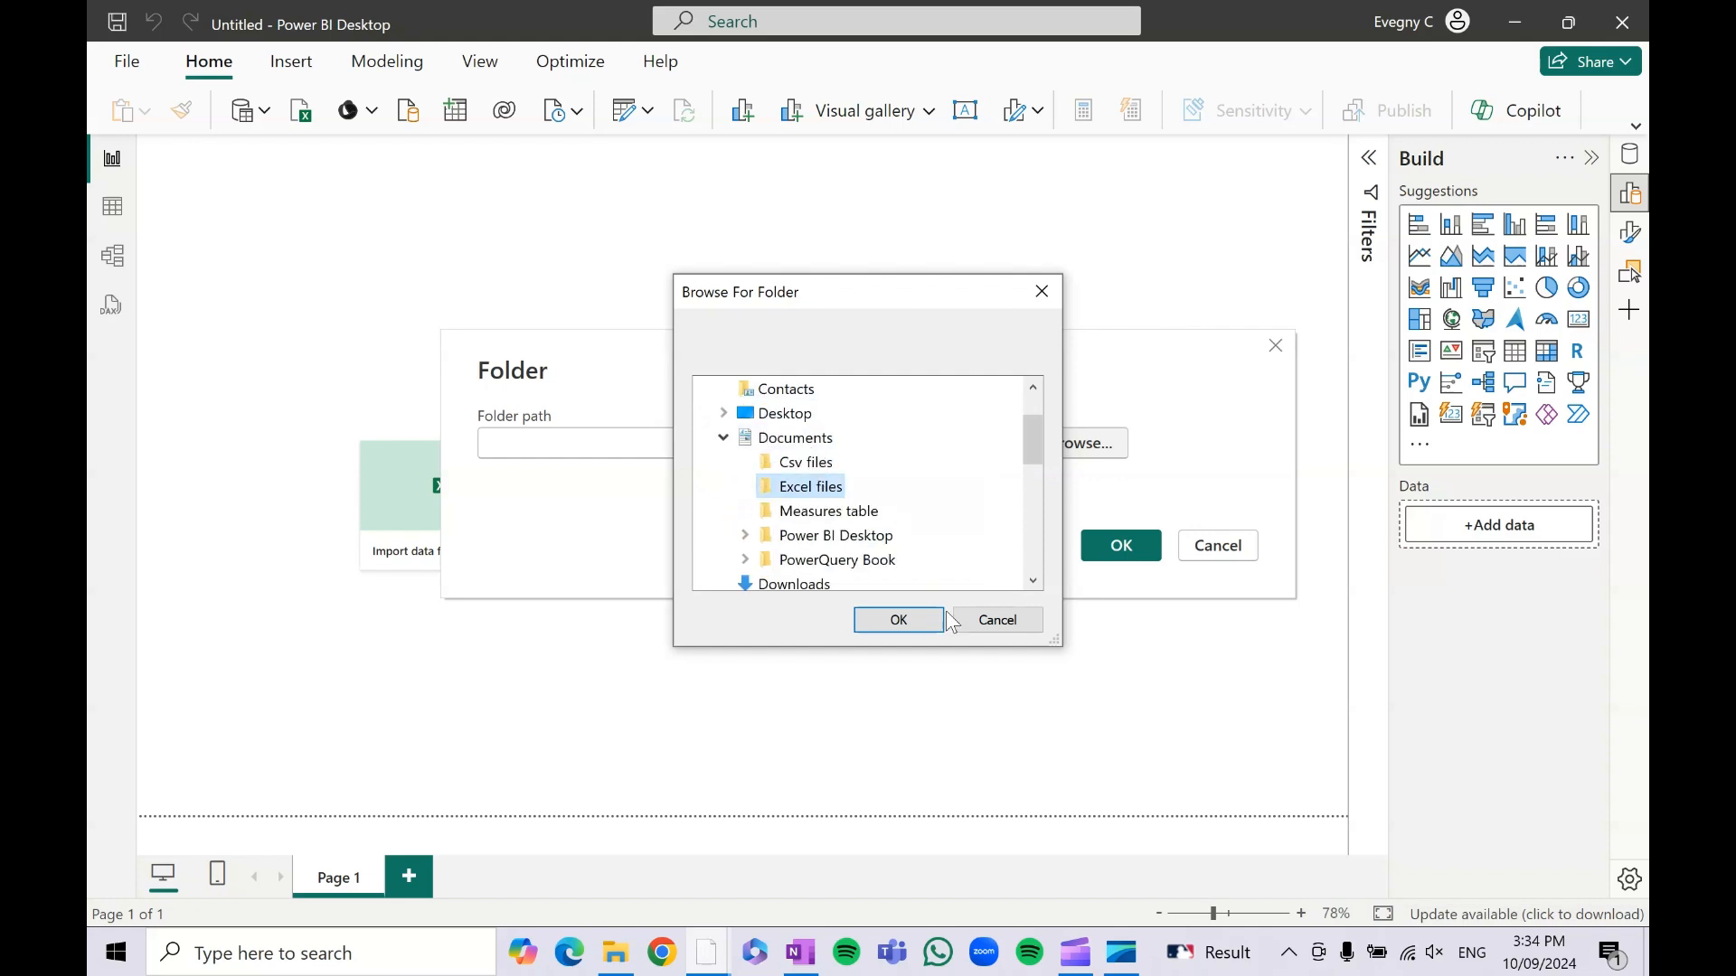
click(915, 620)
click(1133, 548)
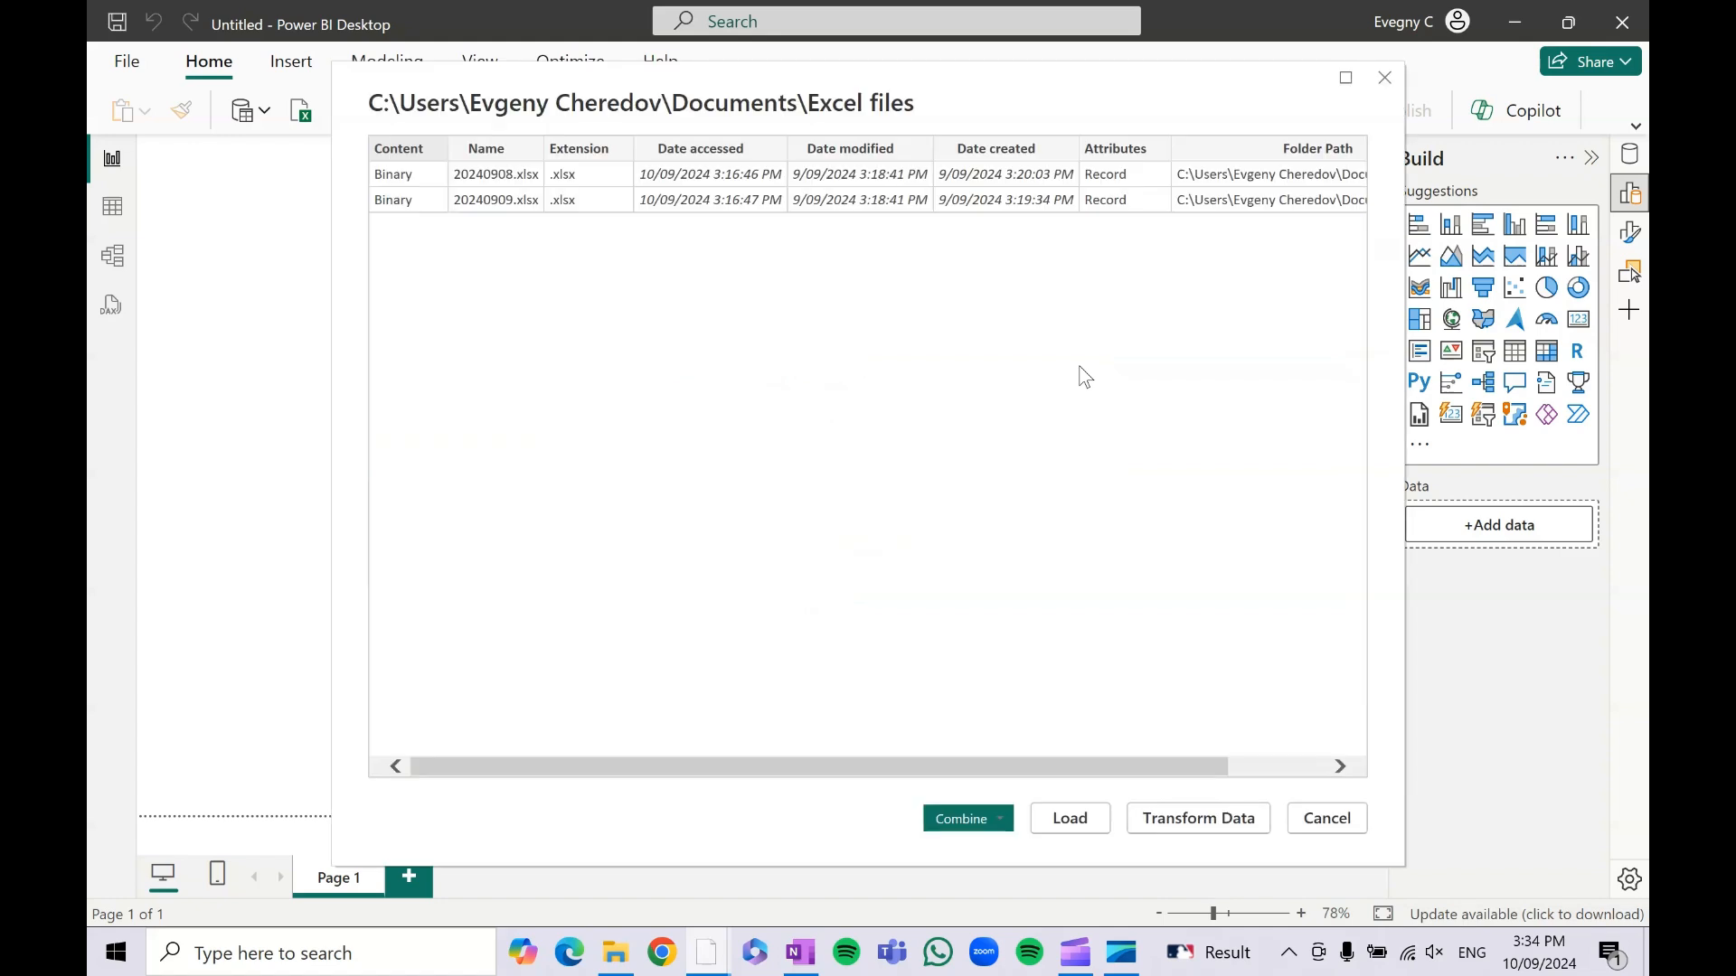
click(1256, 827)
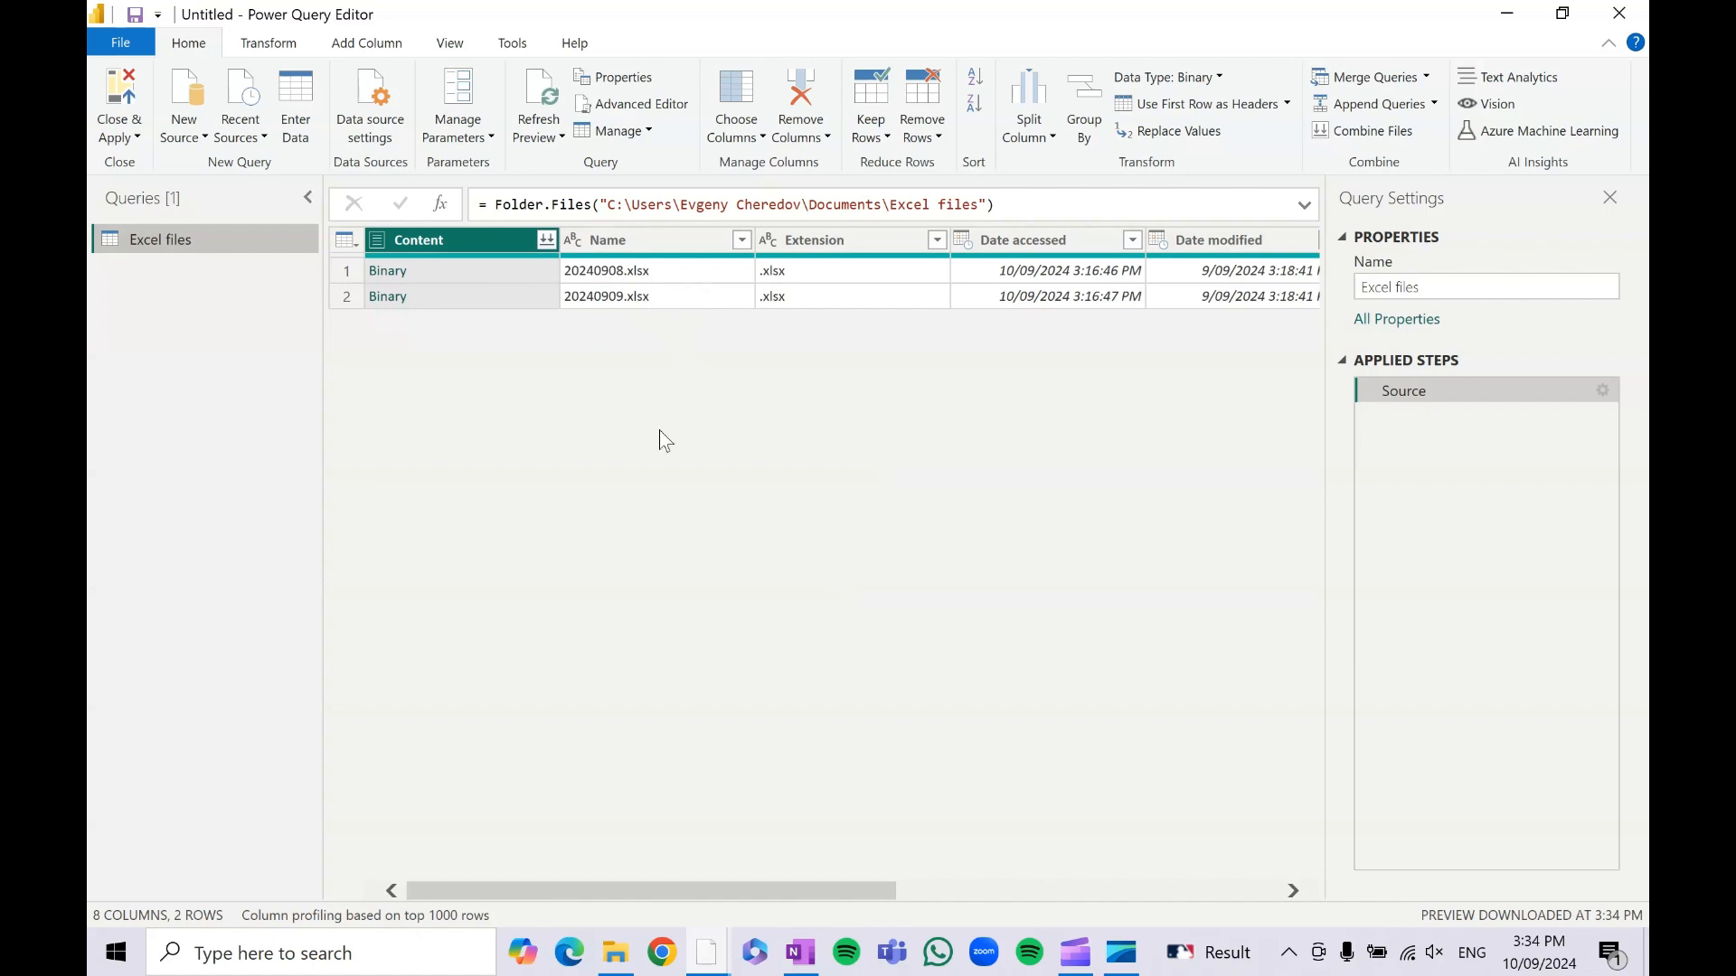
- Combine the files of the Content column by extracting the Export sheet, using the first file as sample, and return to Power Query Editor
click(547, 244)
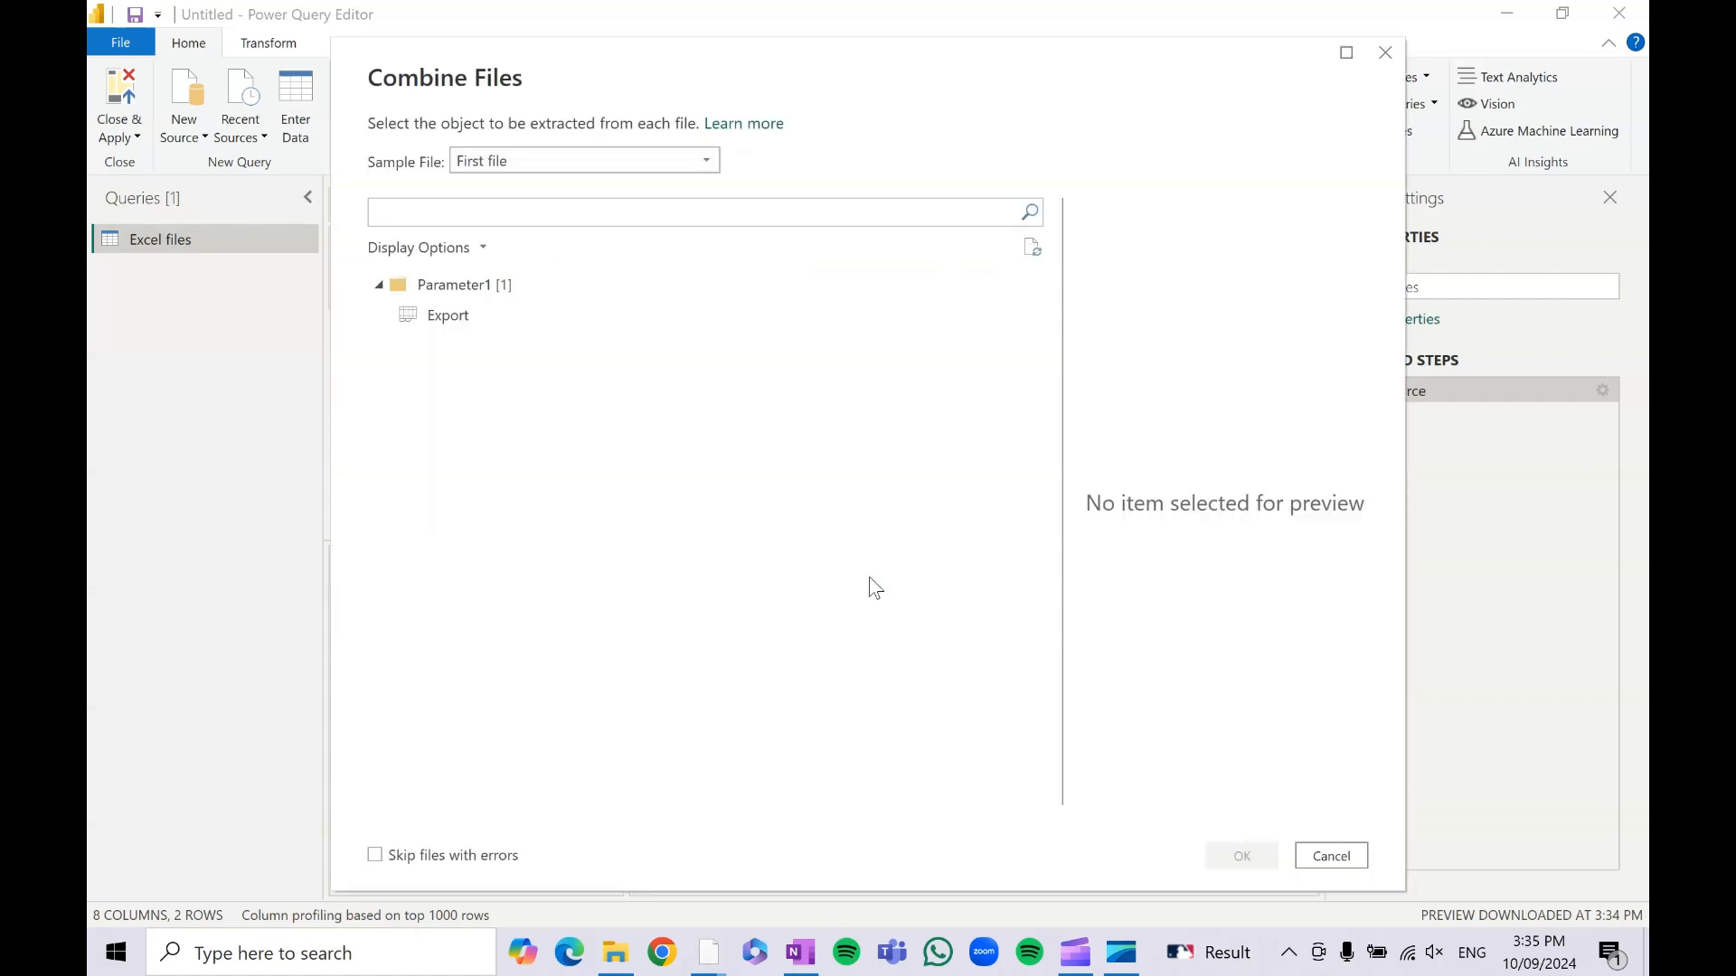
click(466, 317)
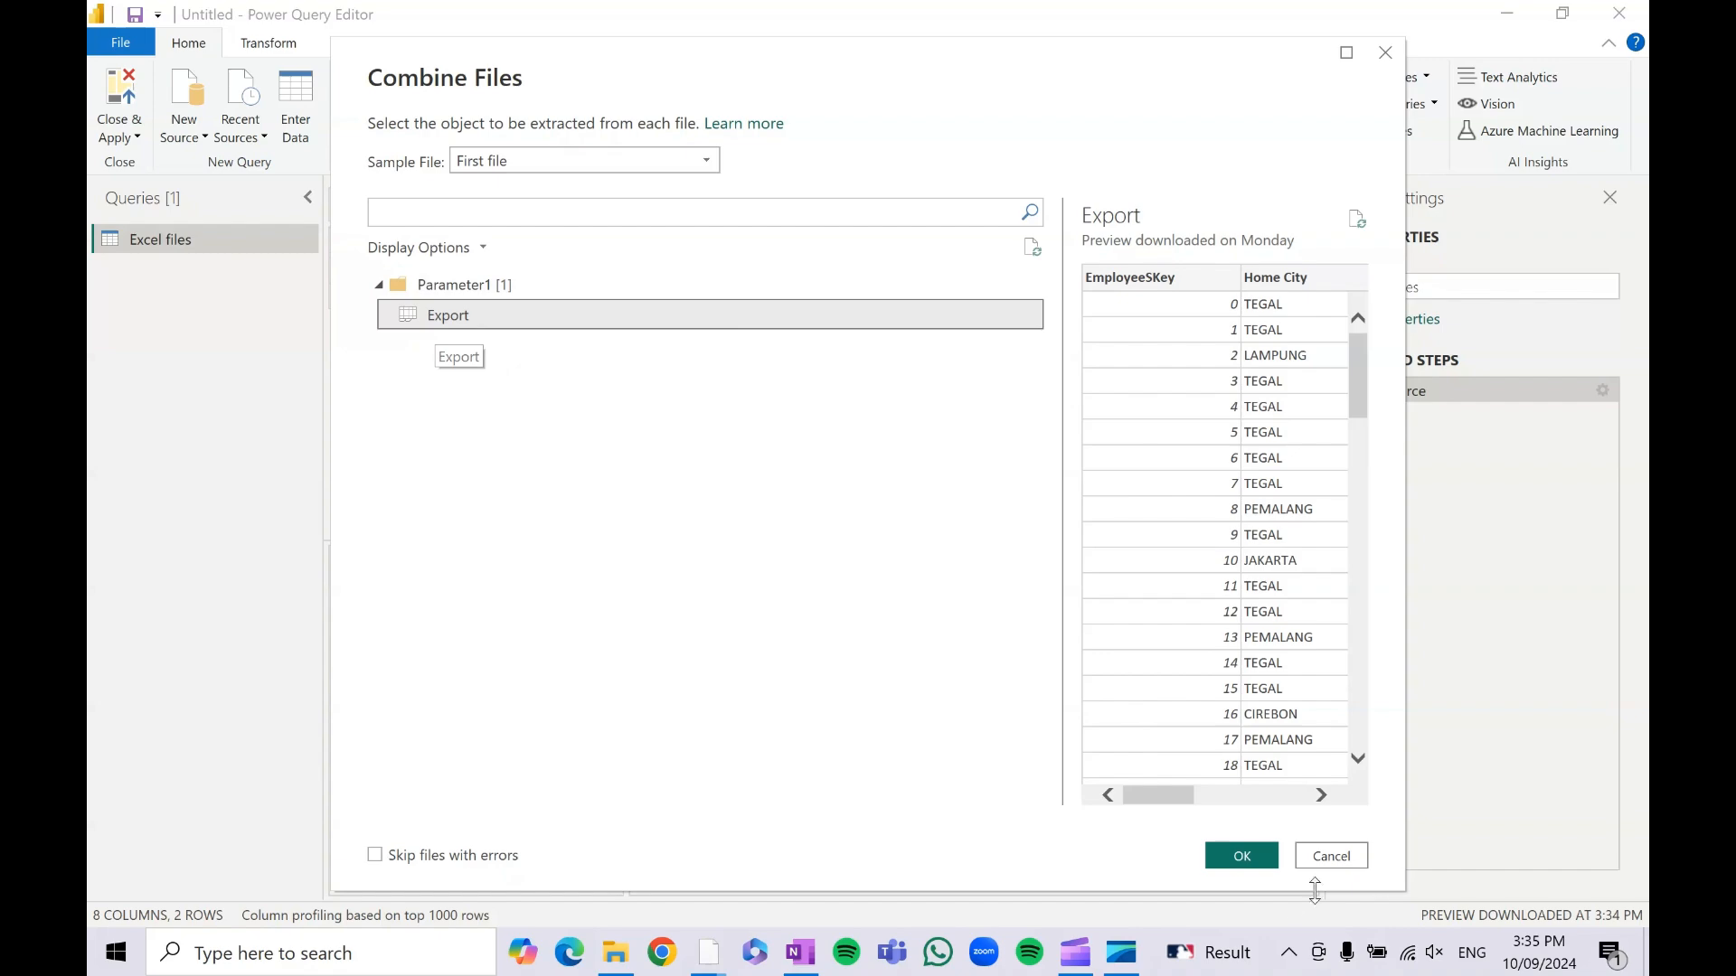
click(1245, 857)
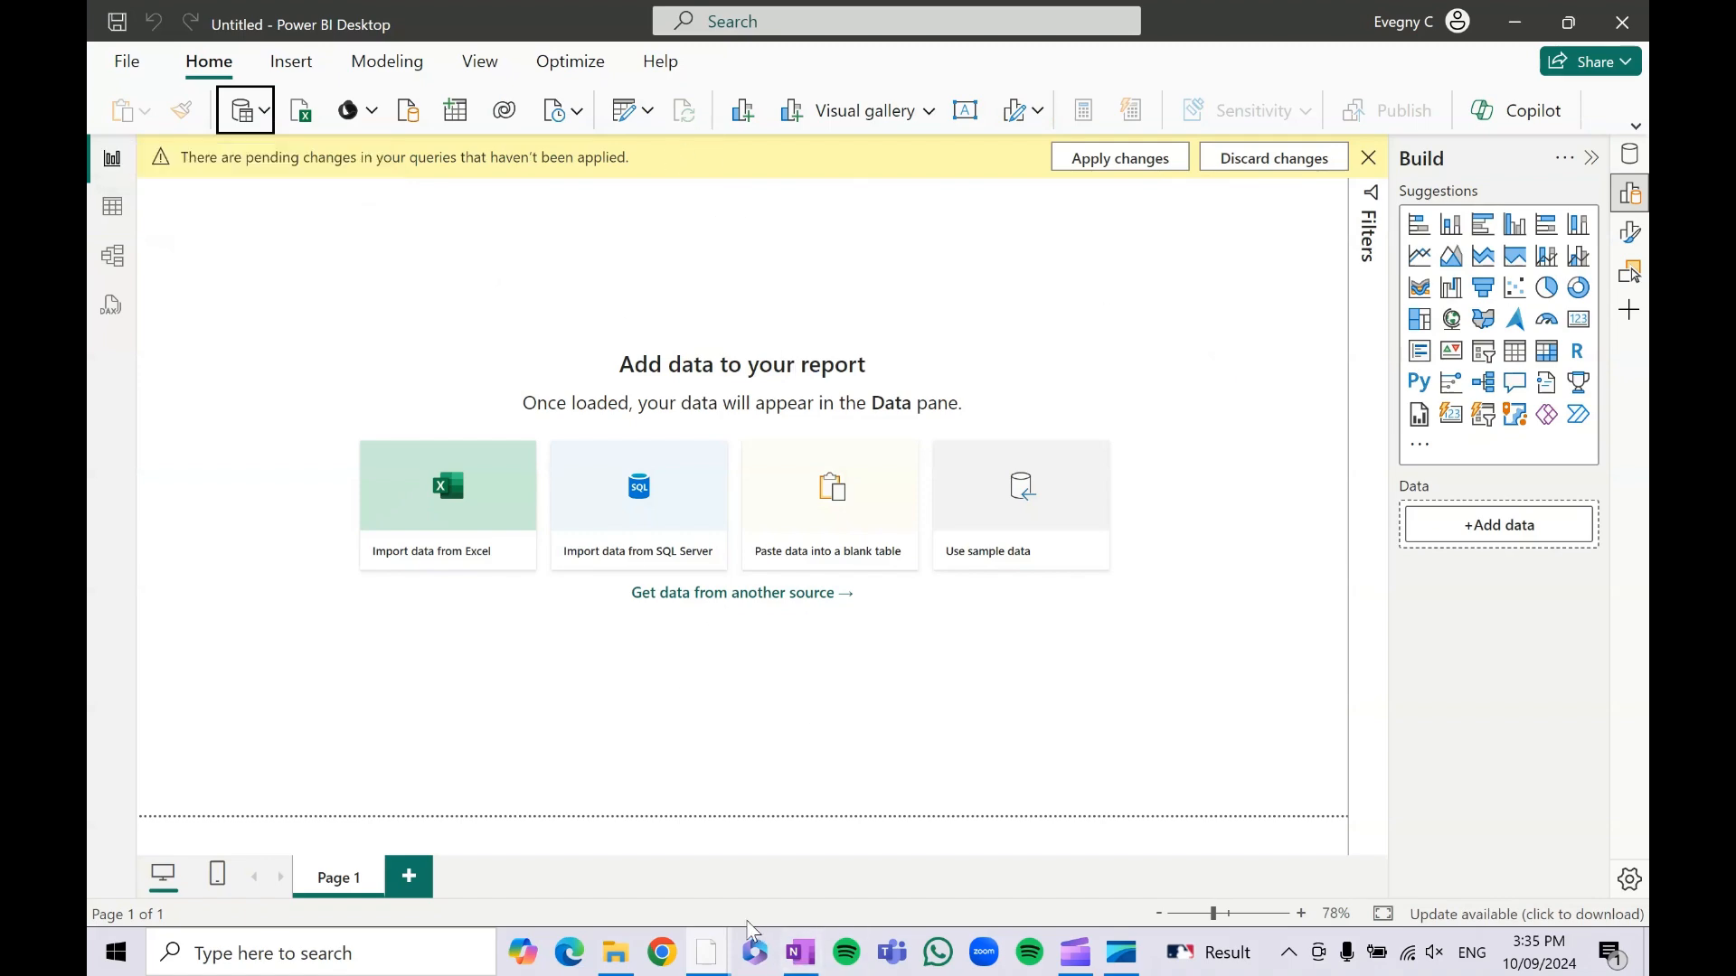
mouse_move(715, 953)
click(1017, 849)
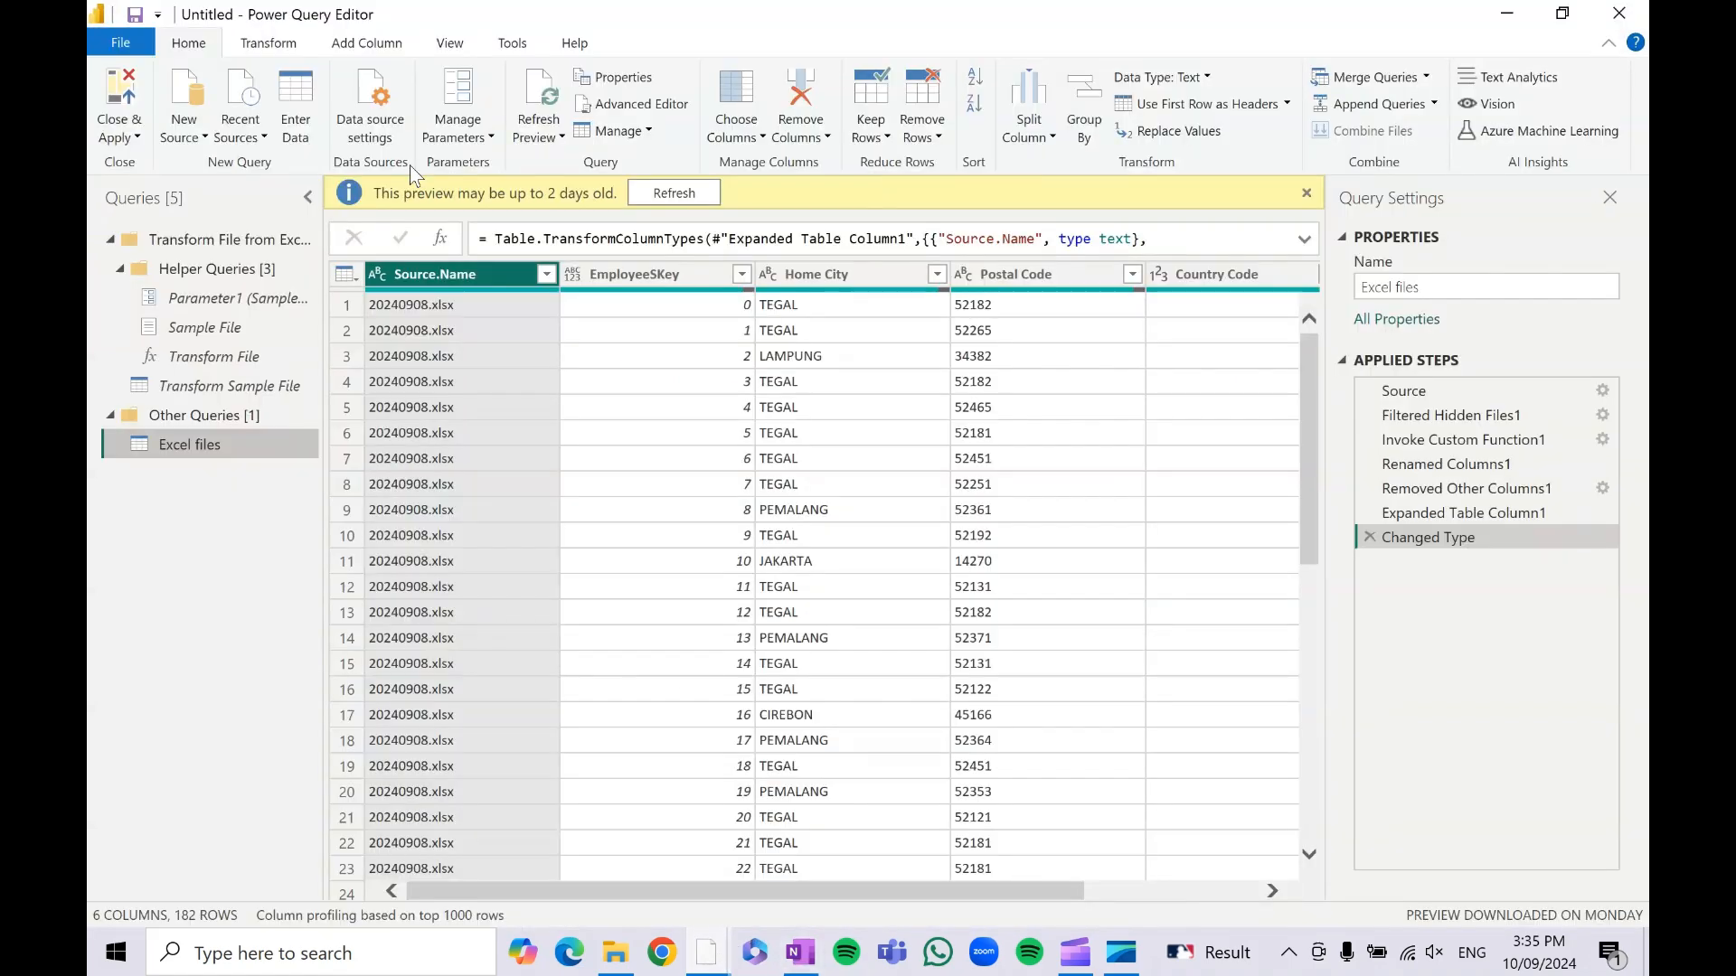
- Widen the list of queries and review the columns and rows of the combined Excel files table
drag(324, 287, 447, 291)
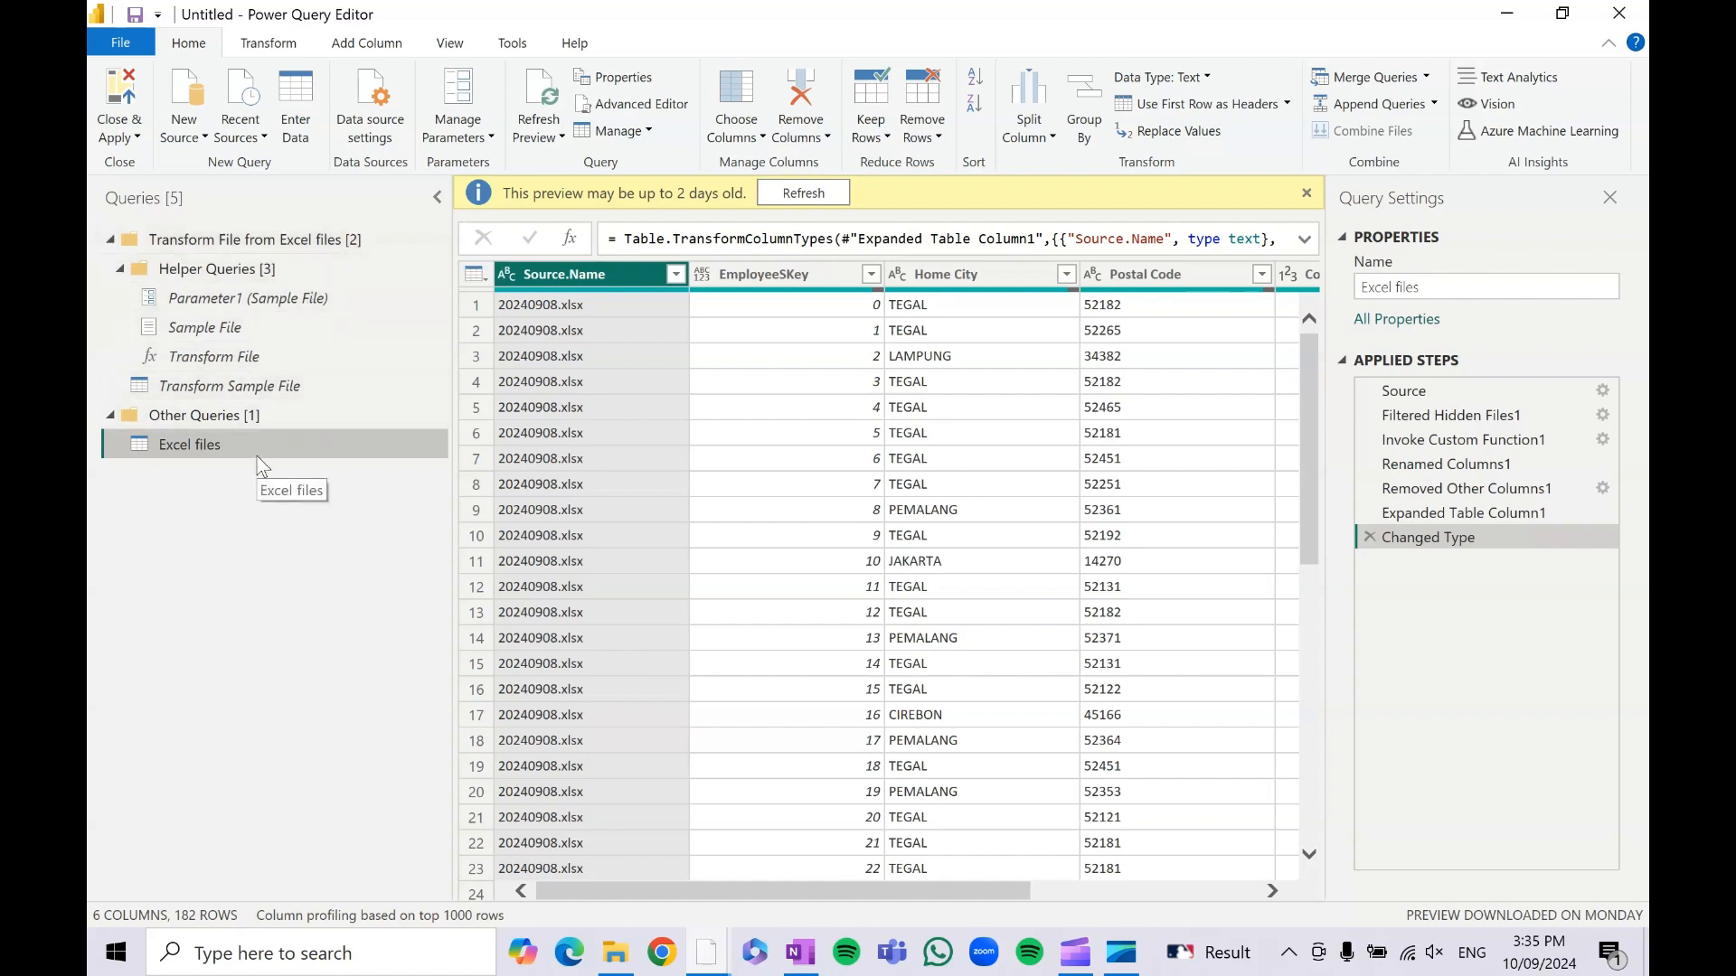
drag(958, 893, 633, 904)
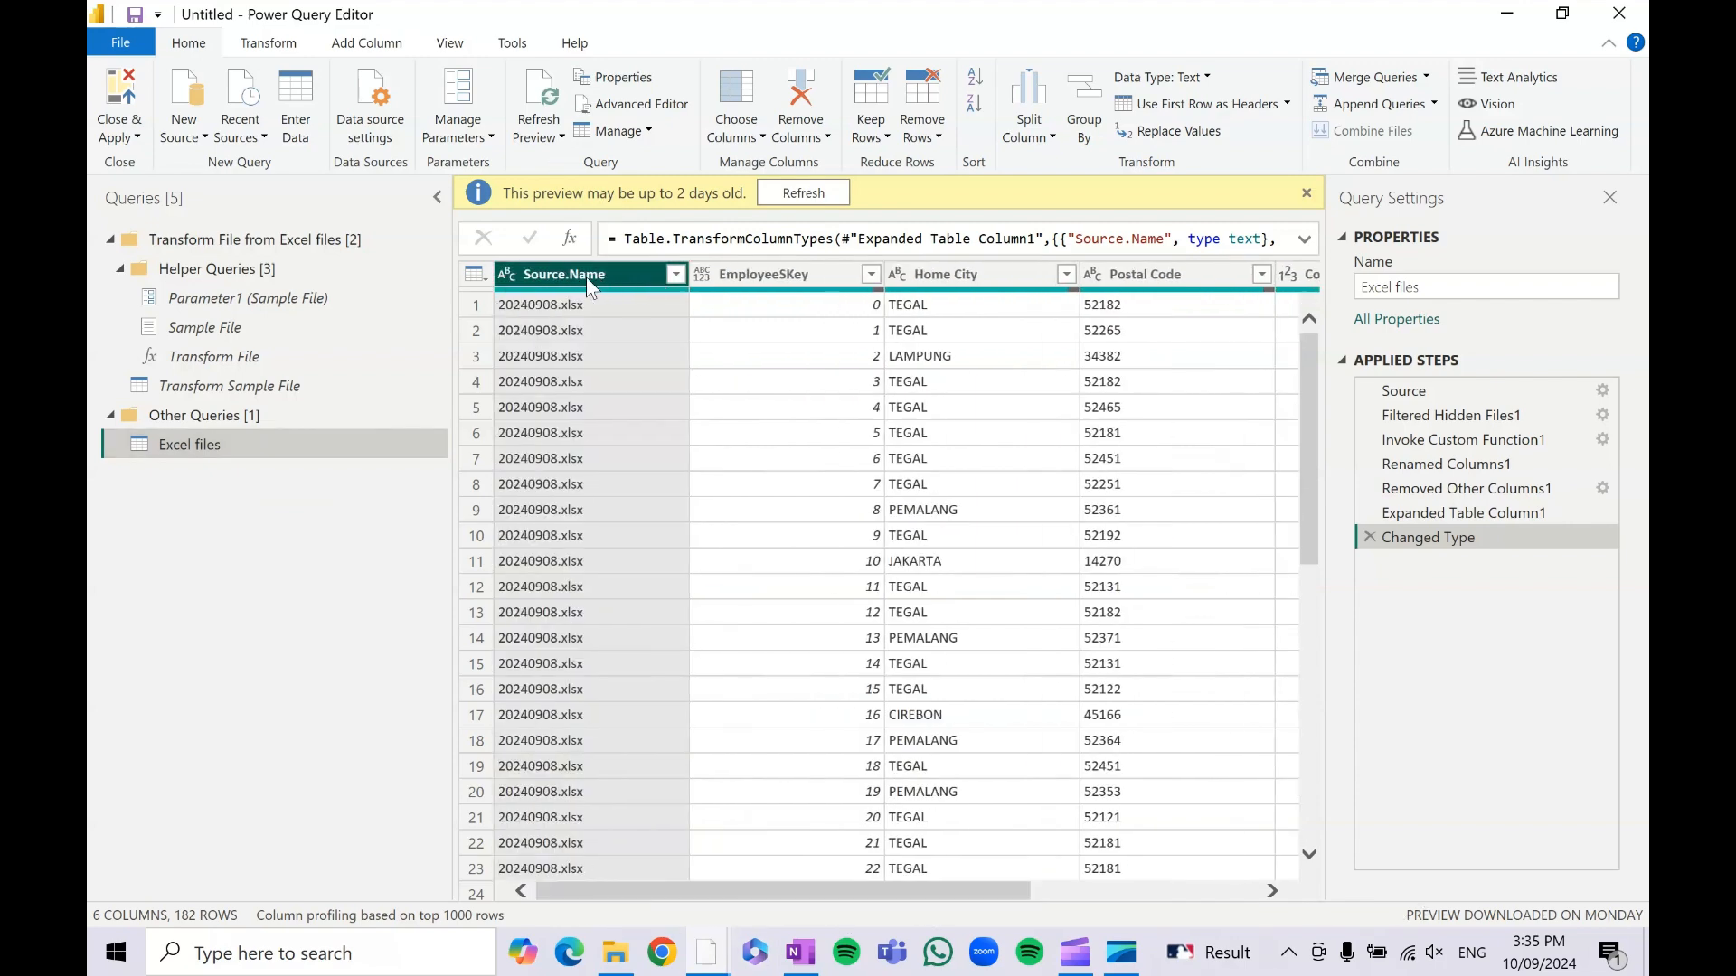
scroll(578, 326, down, 1)
scroll(578, 325, up, 1)
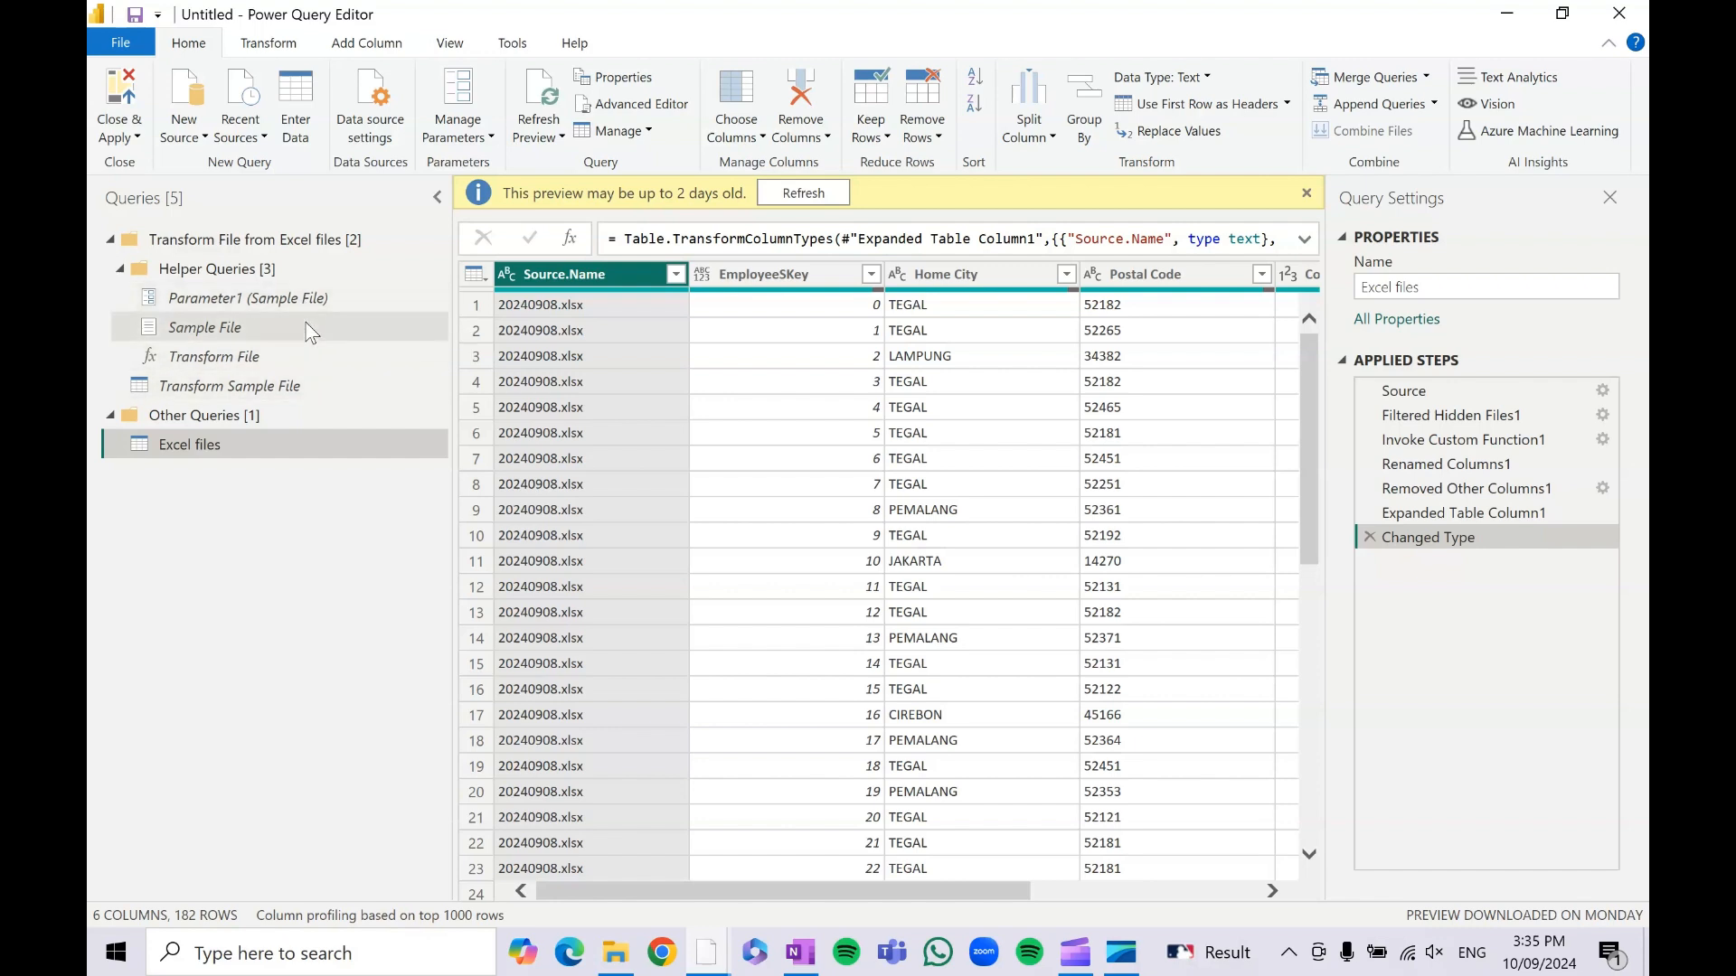
- Examine the generated Sample File and Transform File helper queries, including the full function formula, and return to the Excel files query
click(311, 350)
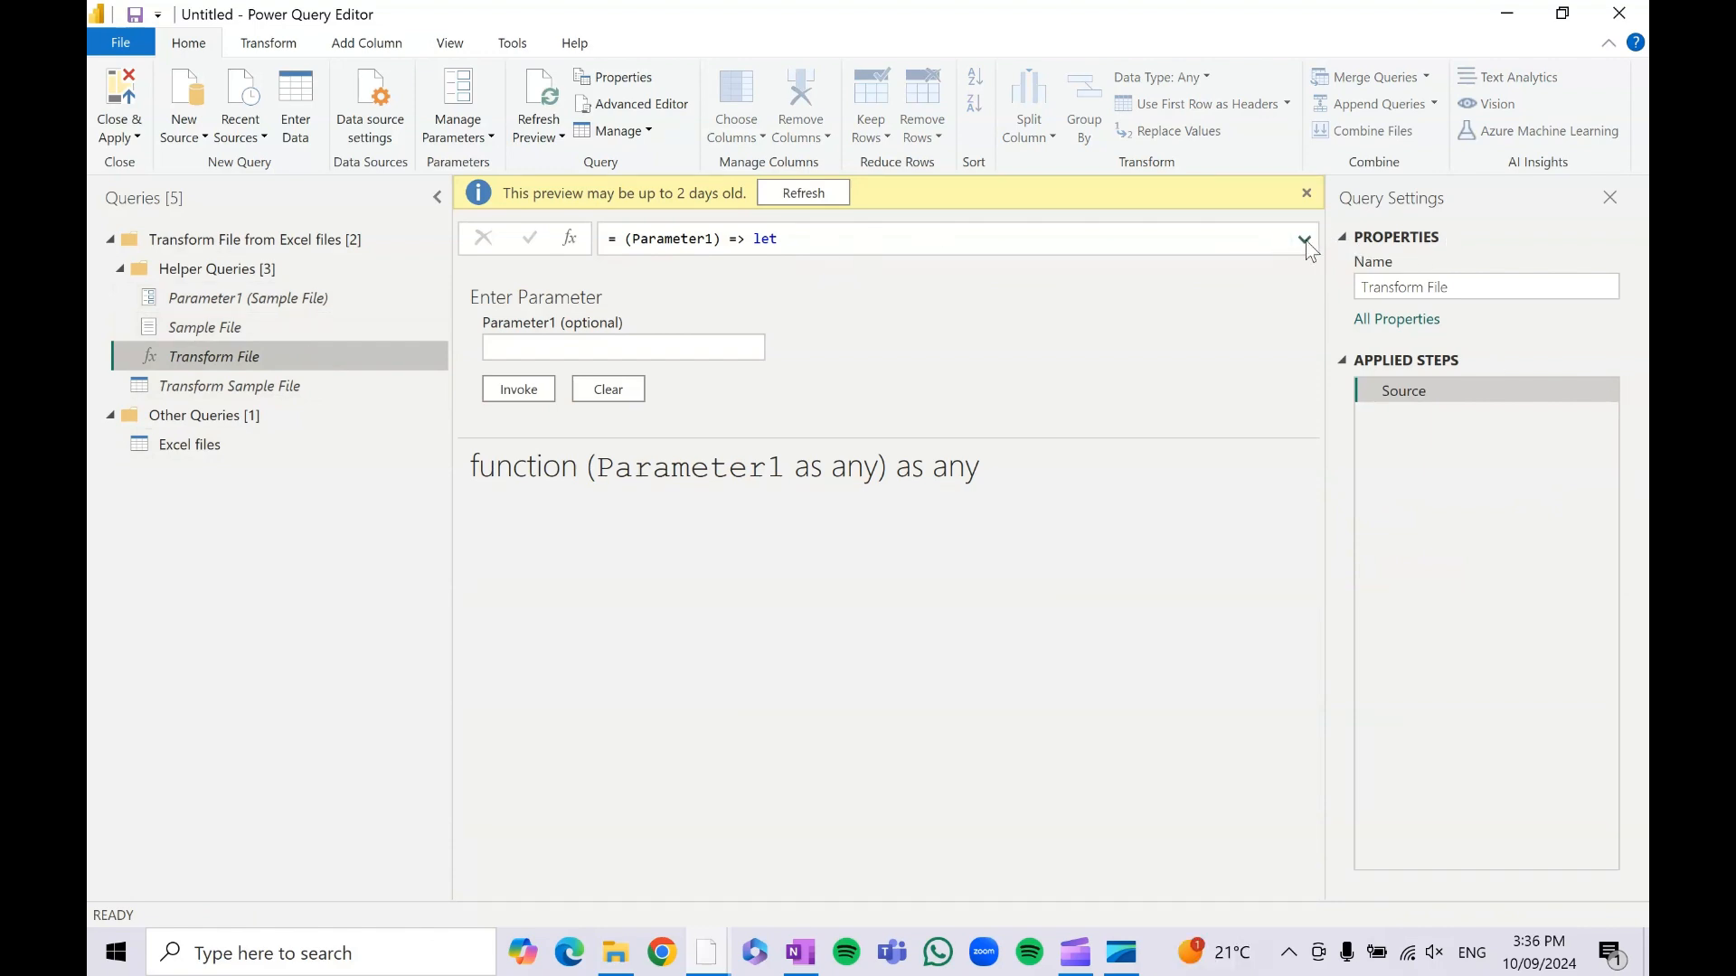
click(1305, 238)
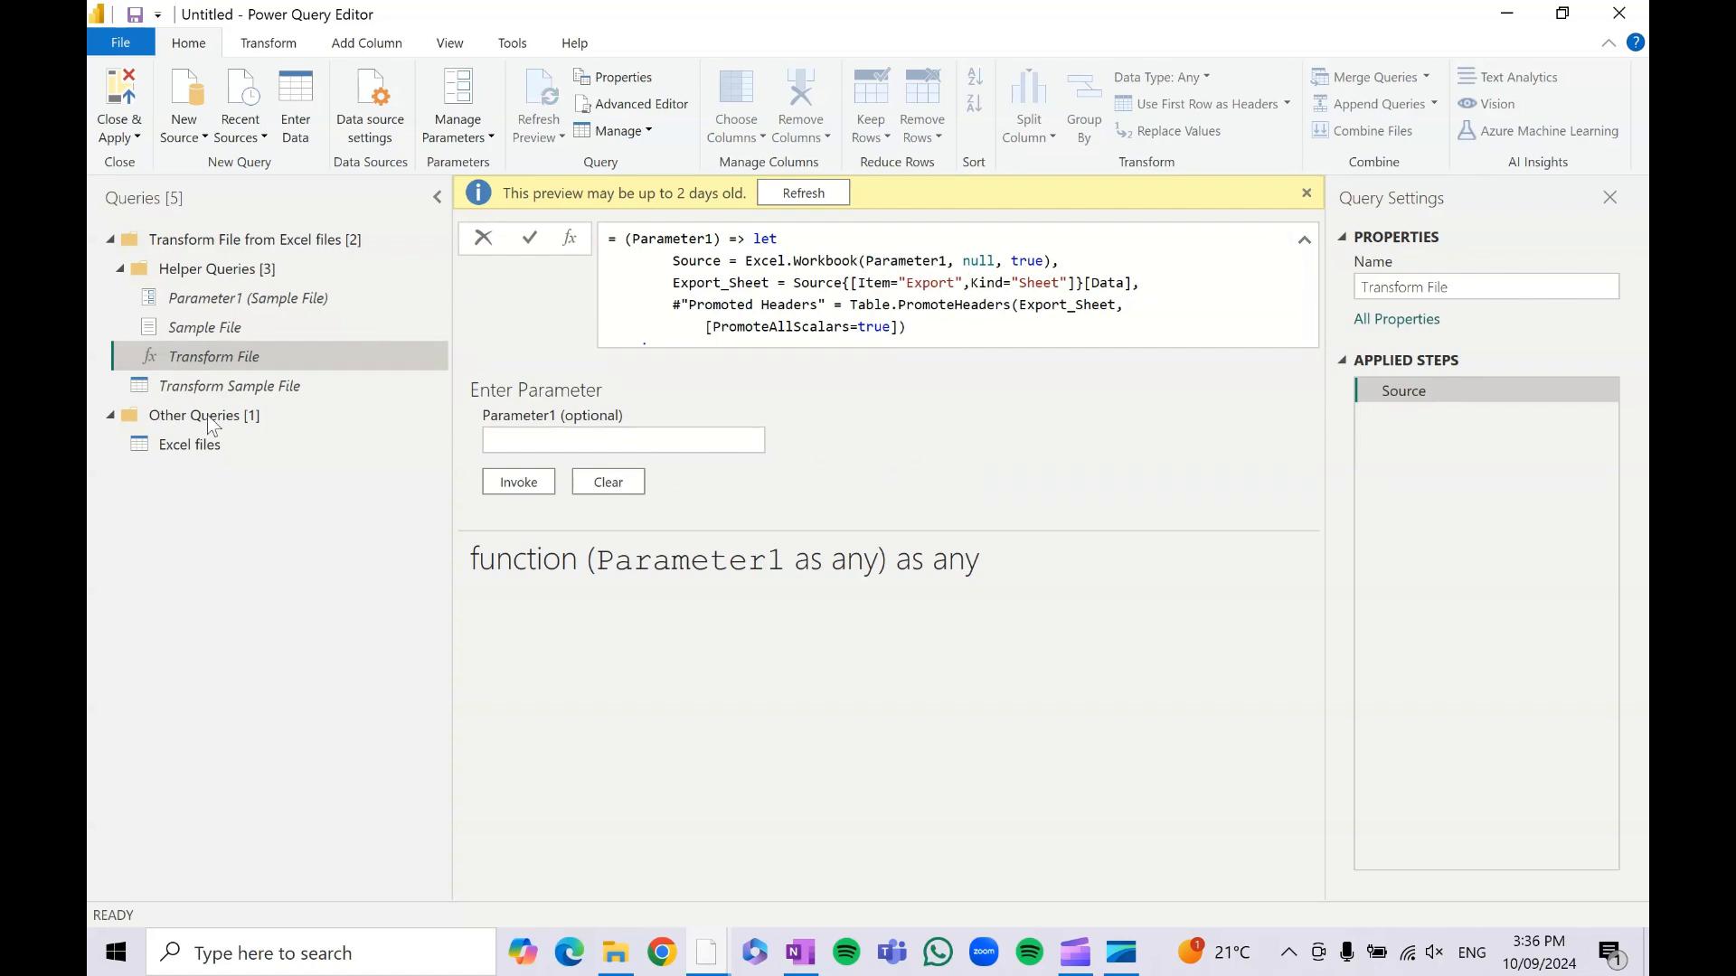
double_click(246, 319)
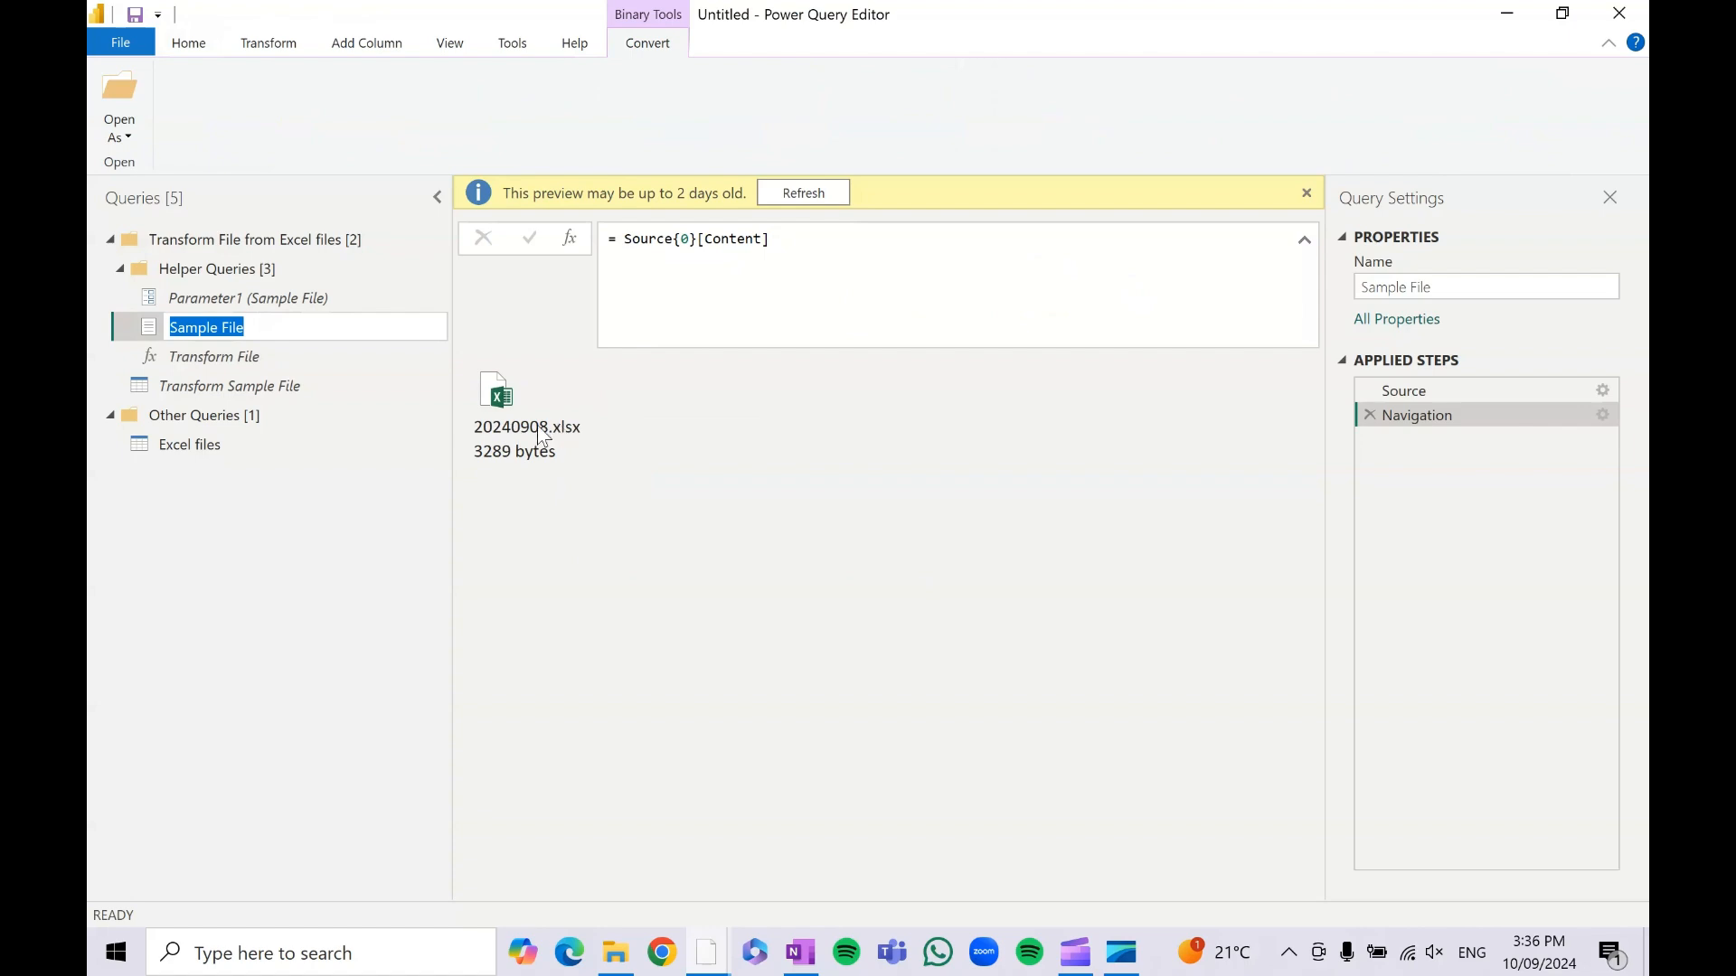
click(280, 357)
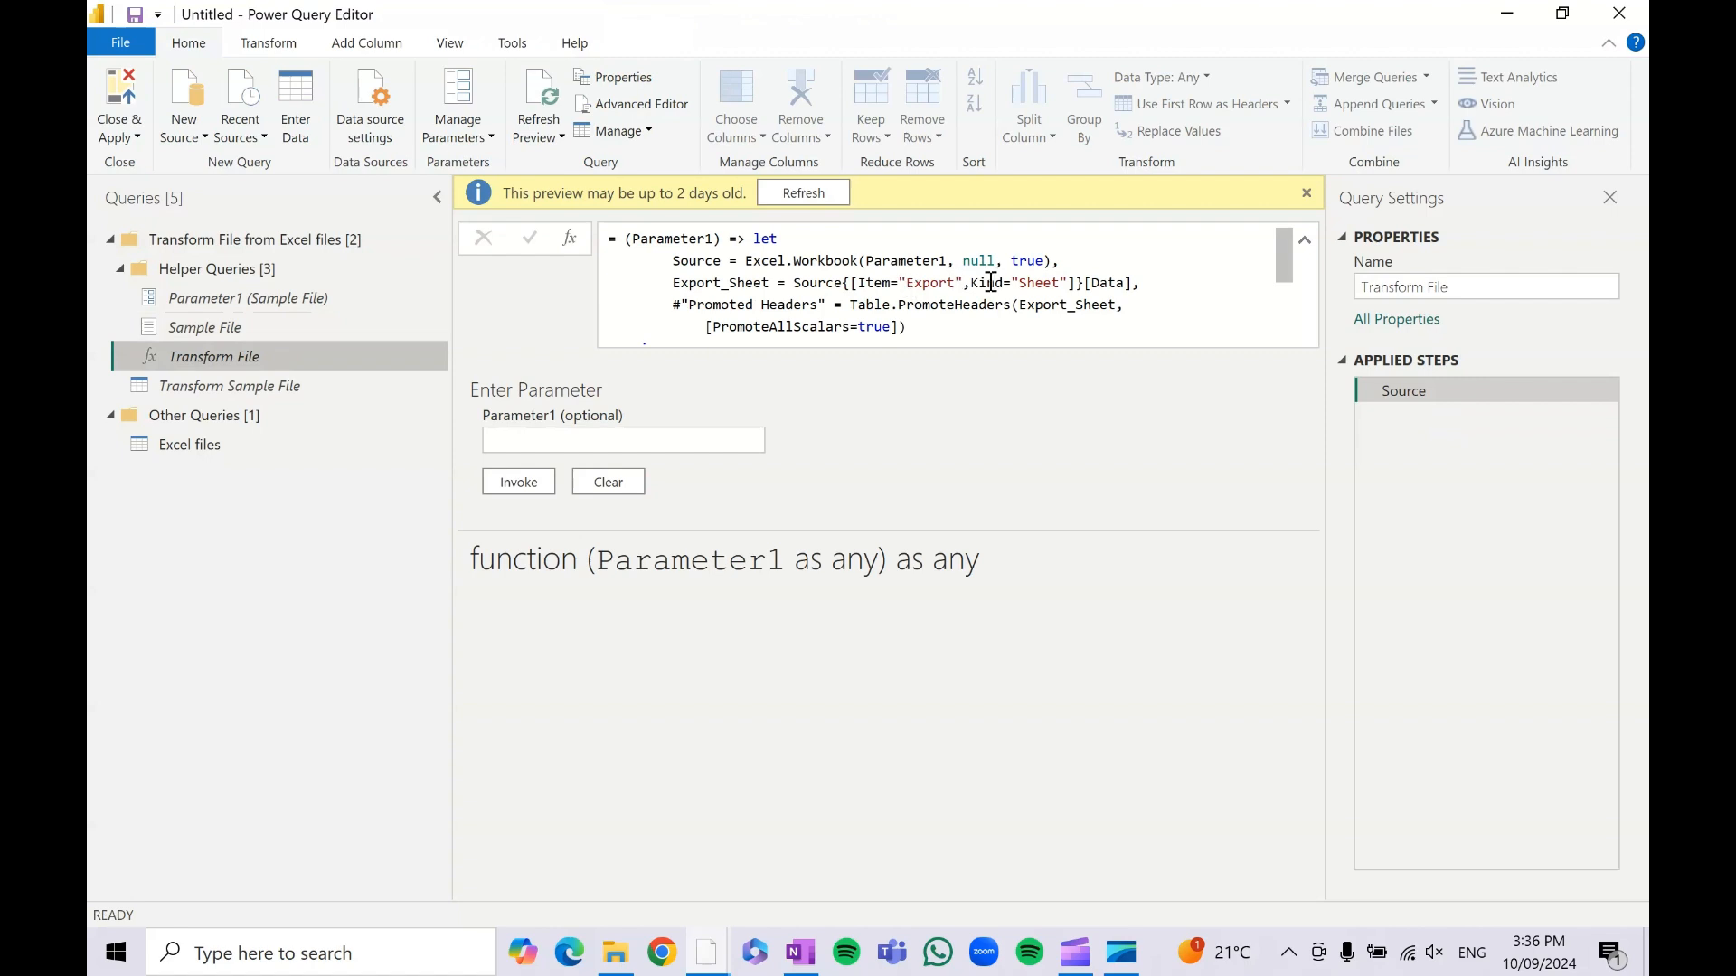
drag(907, 284, 957, 285)
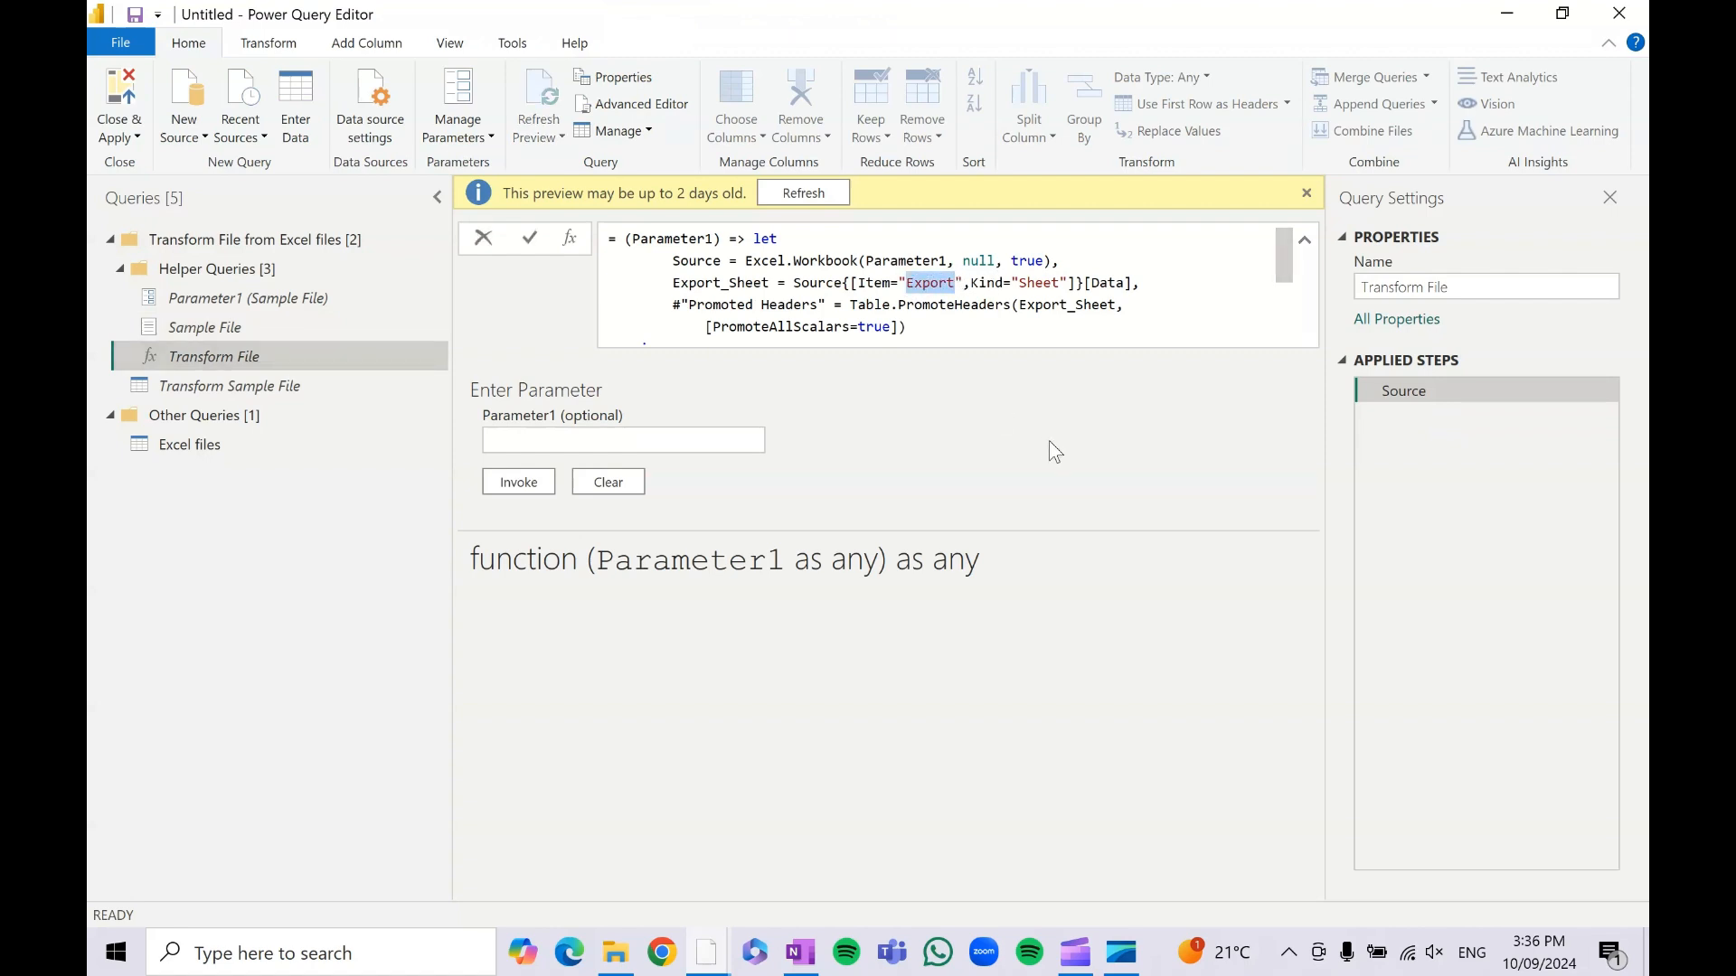
click(971, 305)
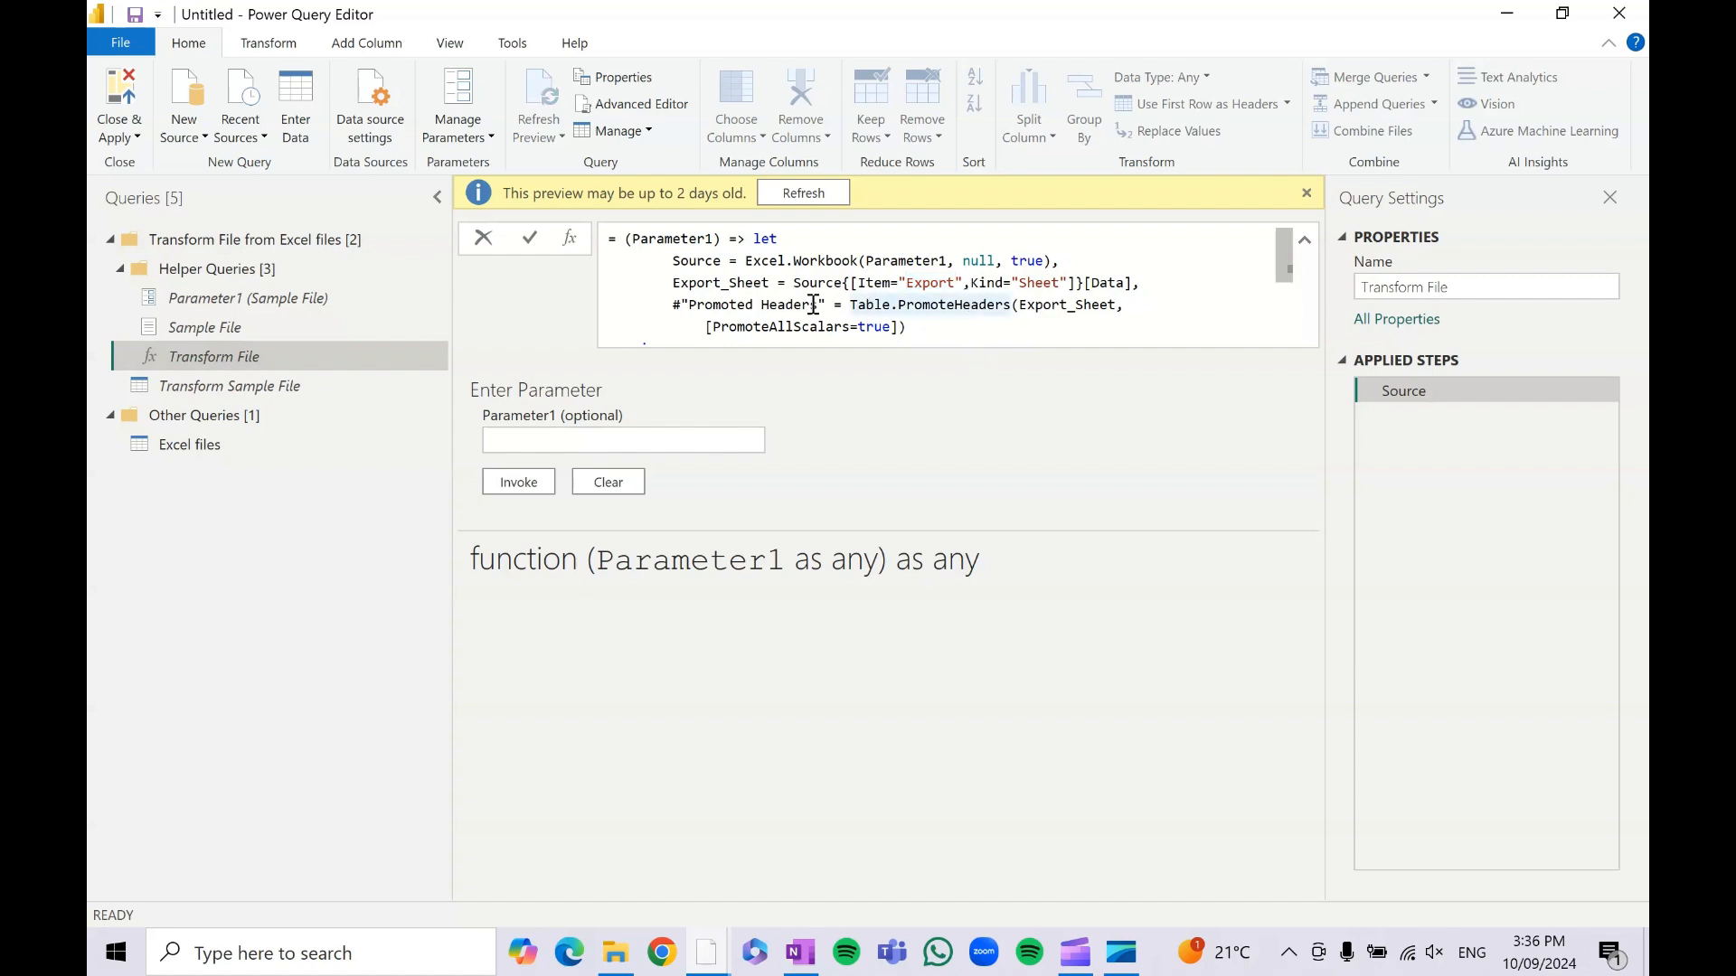
click(303, 445)
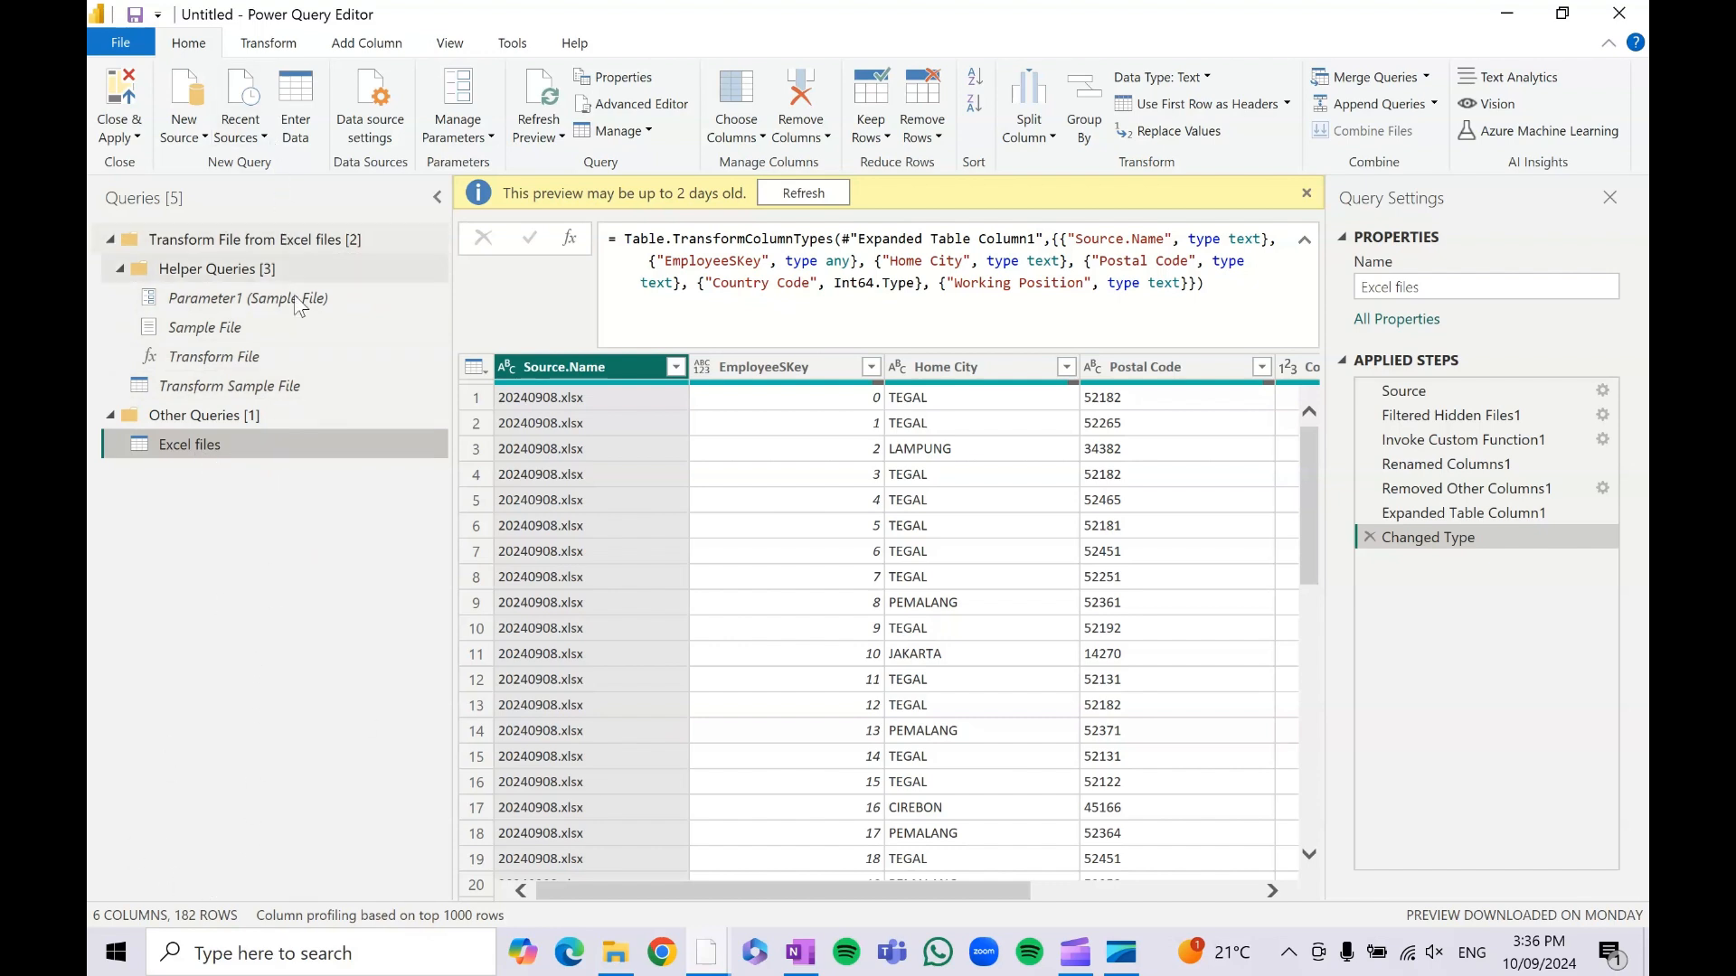
click(112, 235)
click(112, 241)
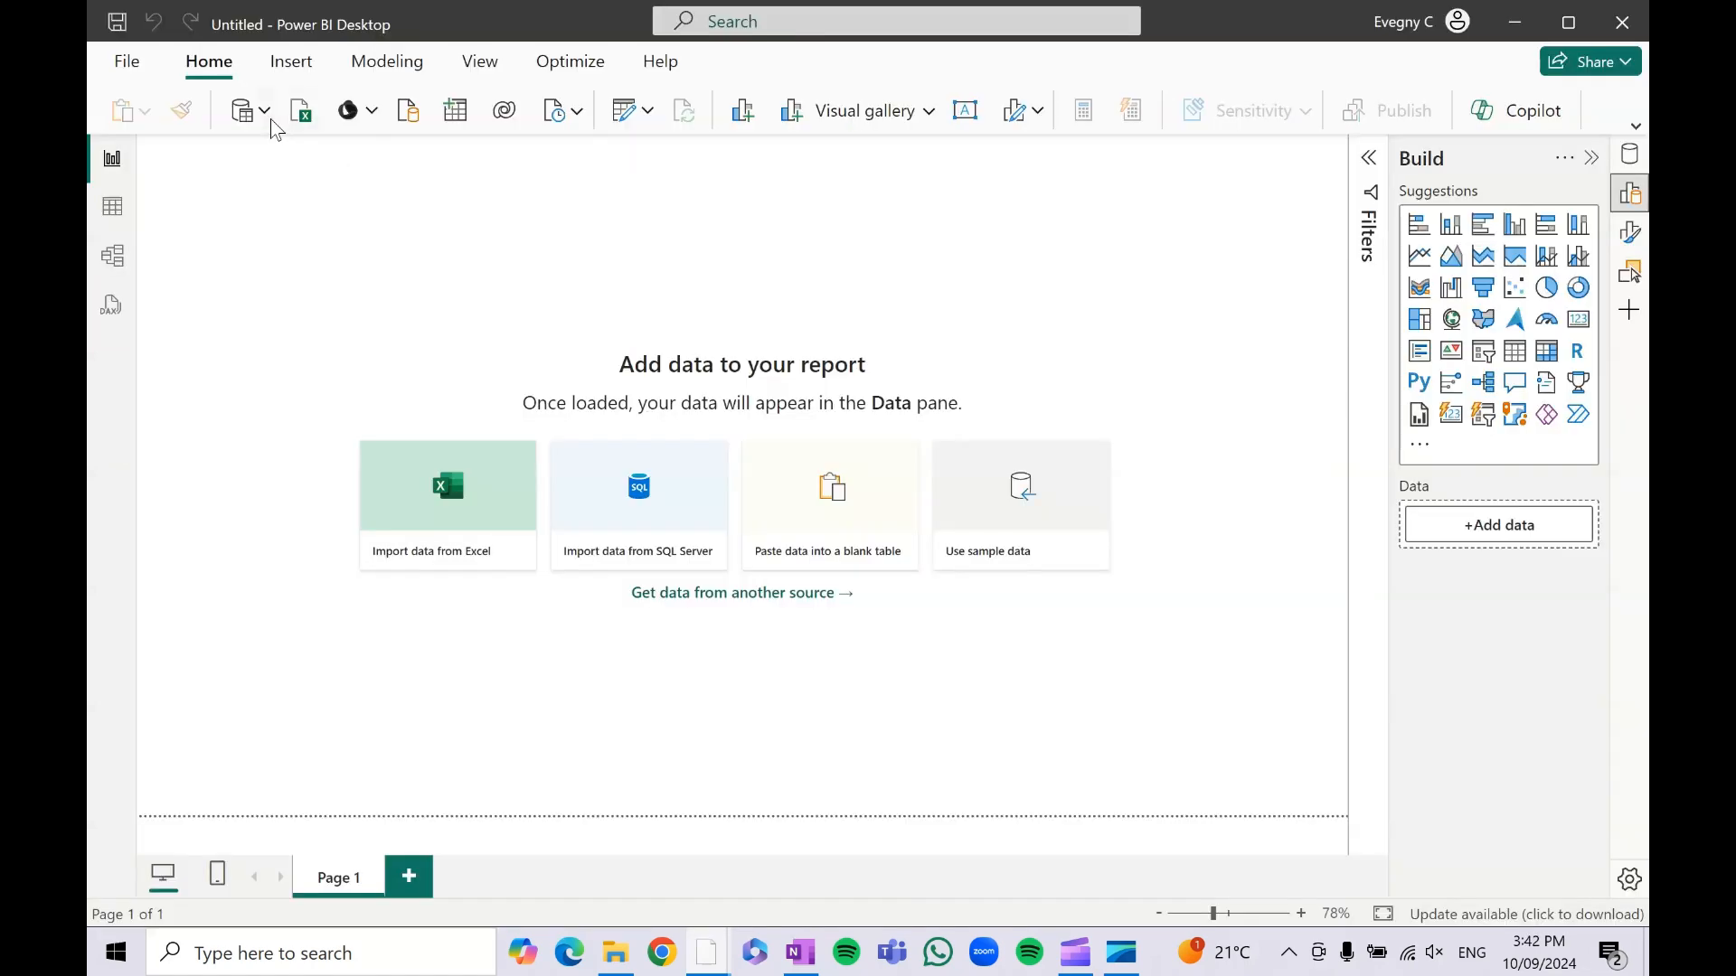
- Start a new data connection with the Folder connector in the blank Untitled report
click(269, 119)
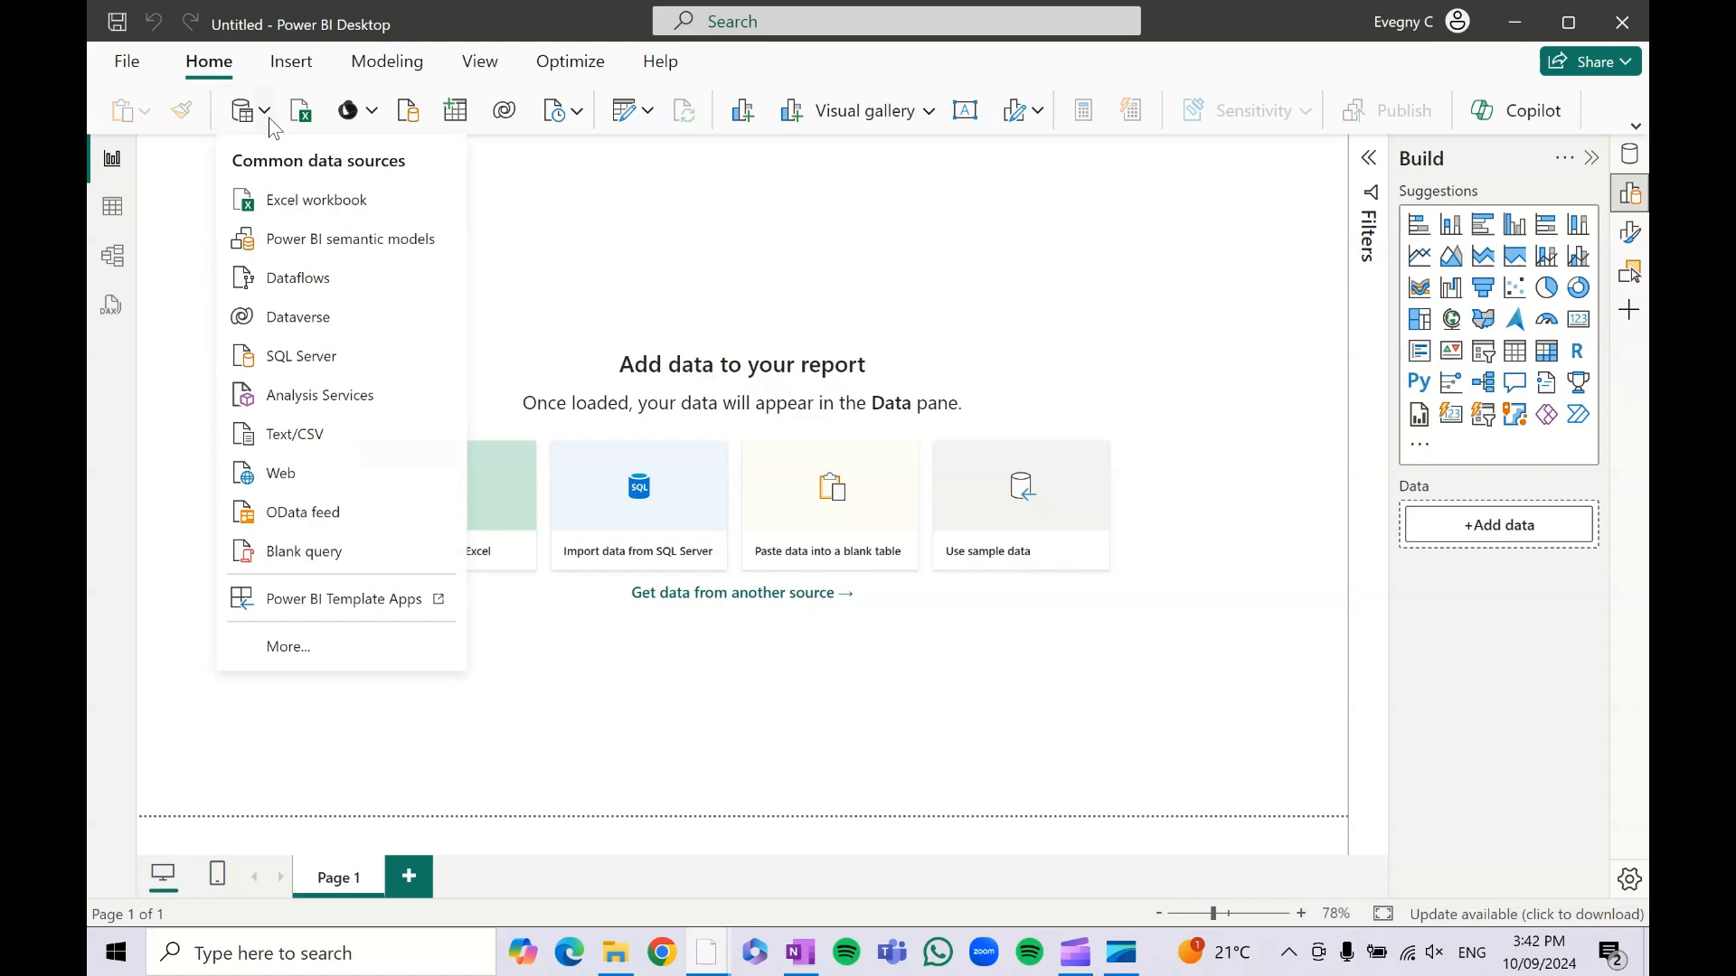
click(359, 665)
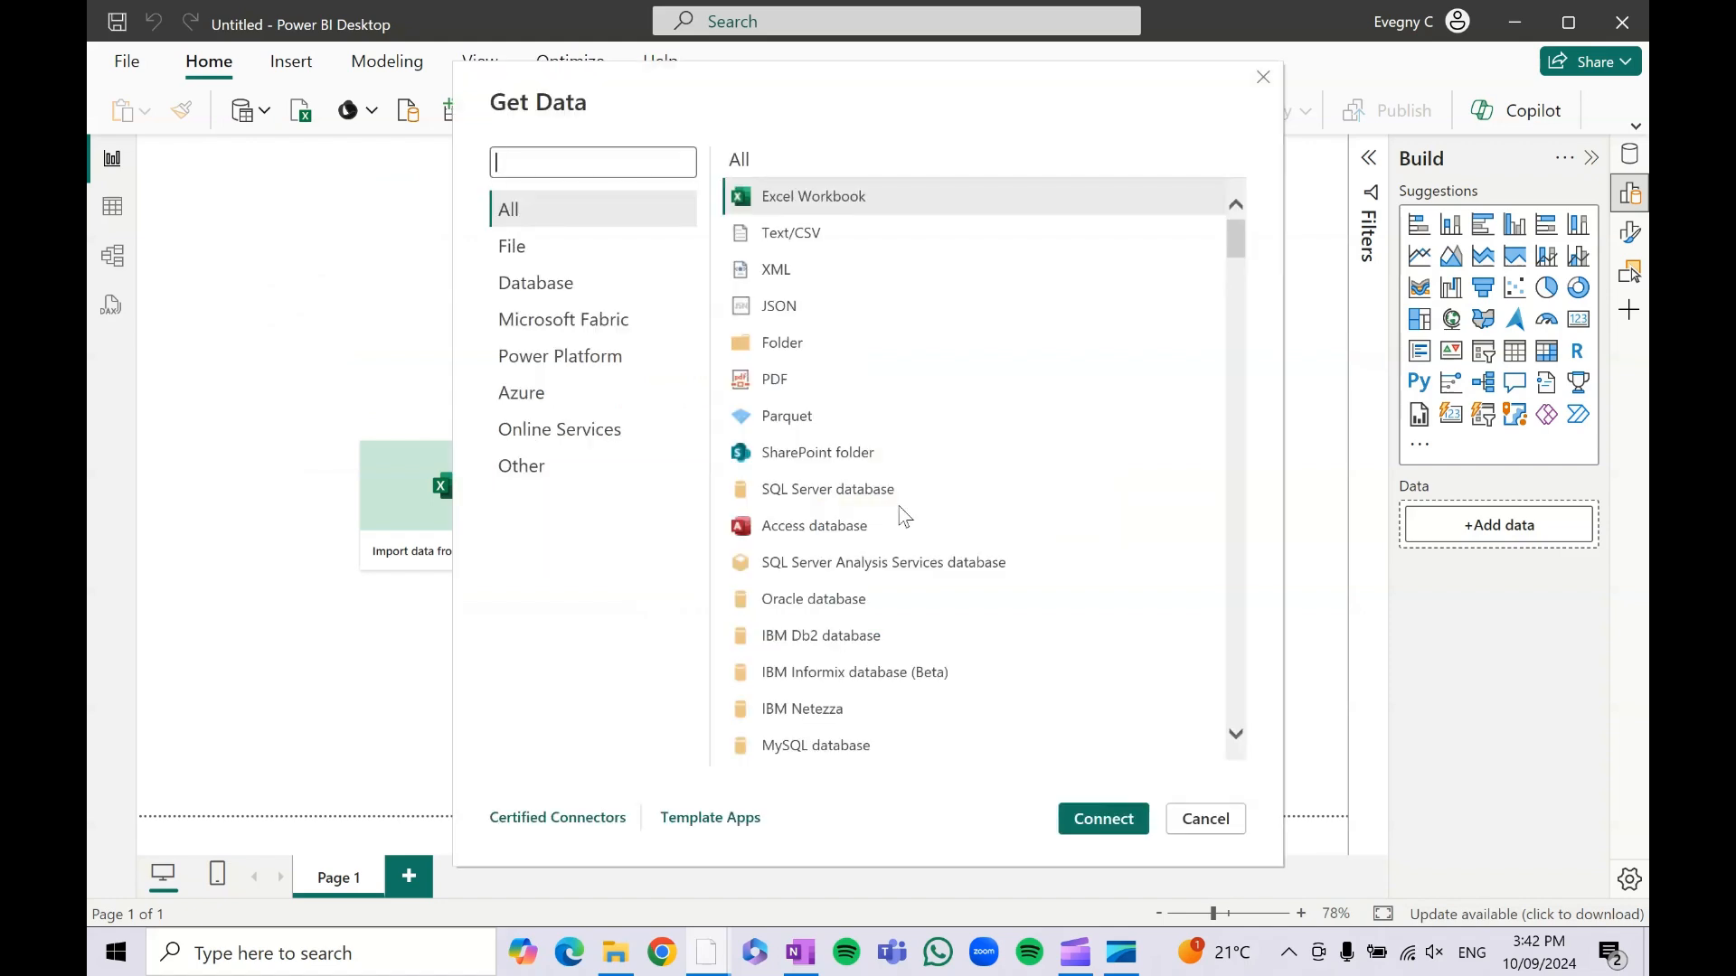
click(804, 349)
click(1104, 819)
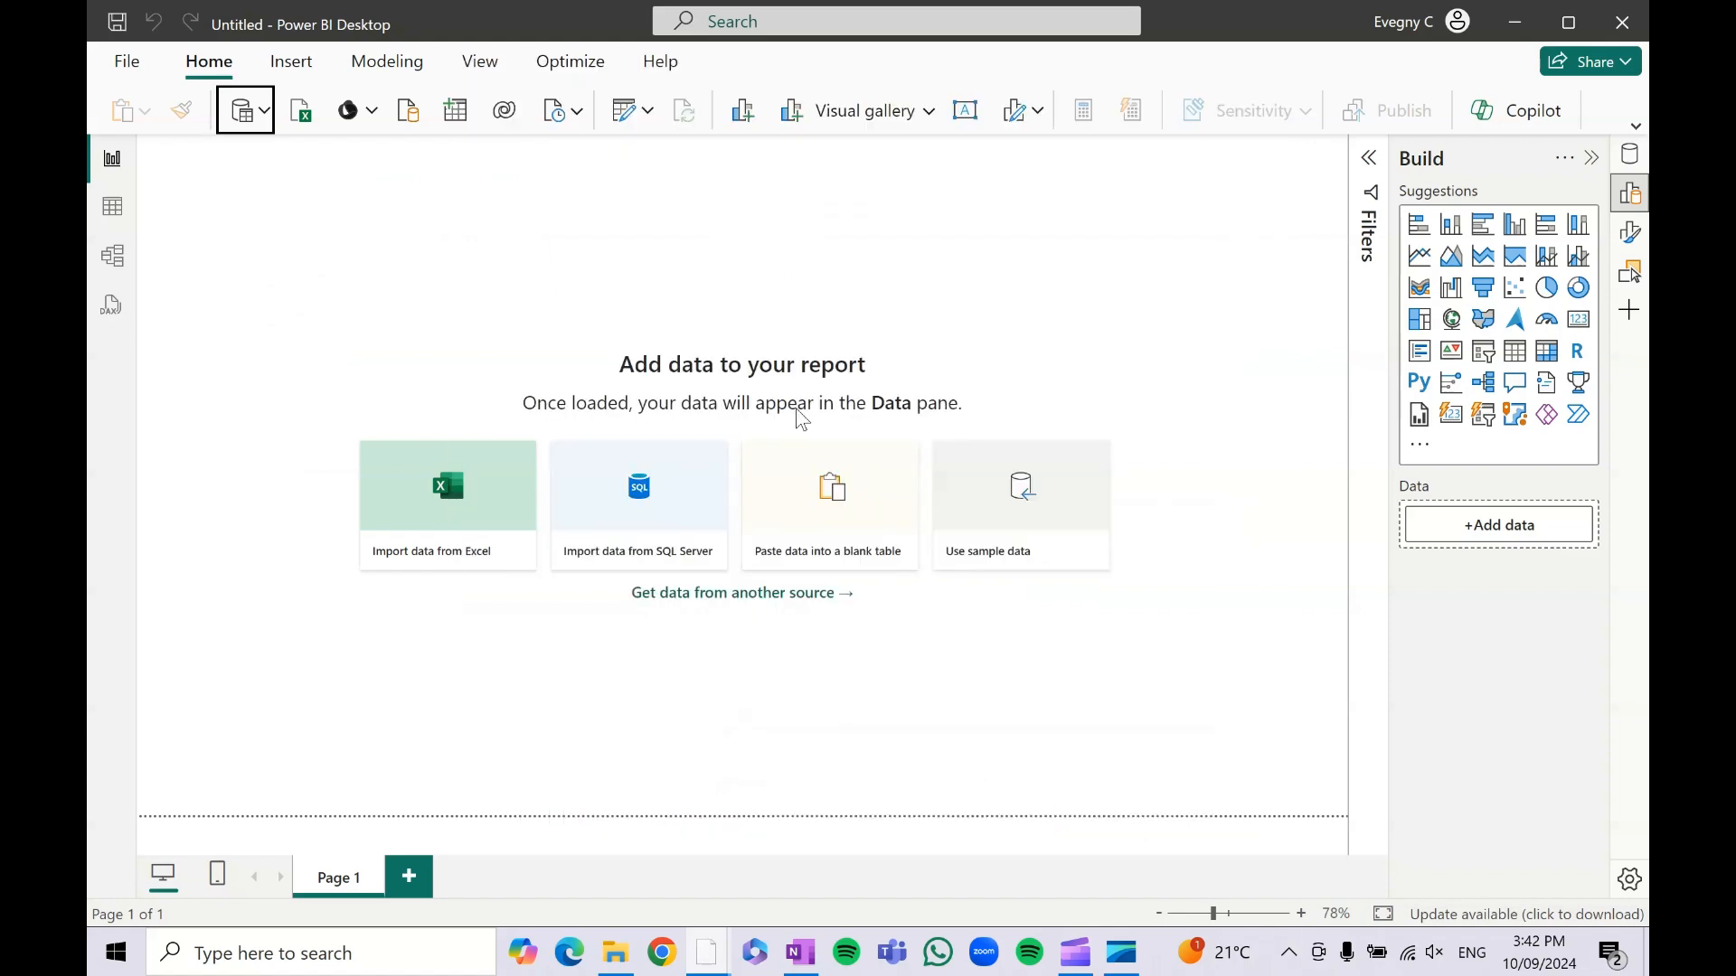
- Select the Documents\Excel files folder as the new connection's source and open its file list in Power Query Editor
click(1099, 445)
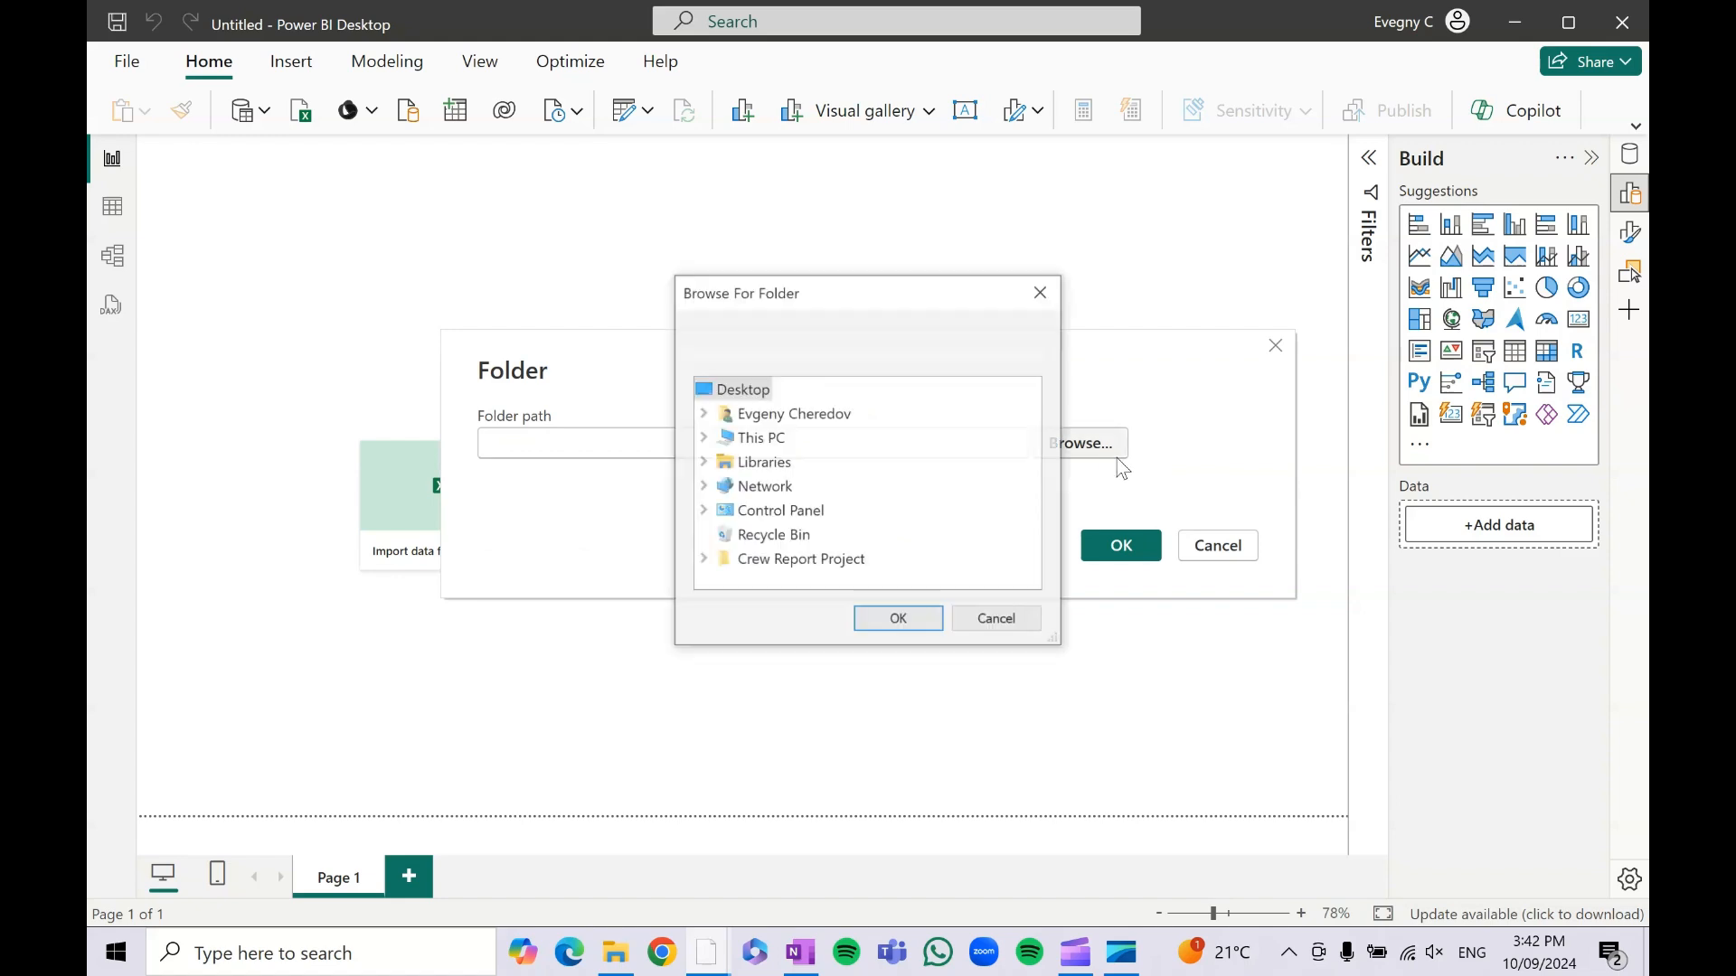
click(726, 455)
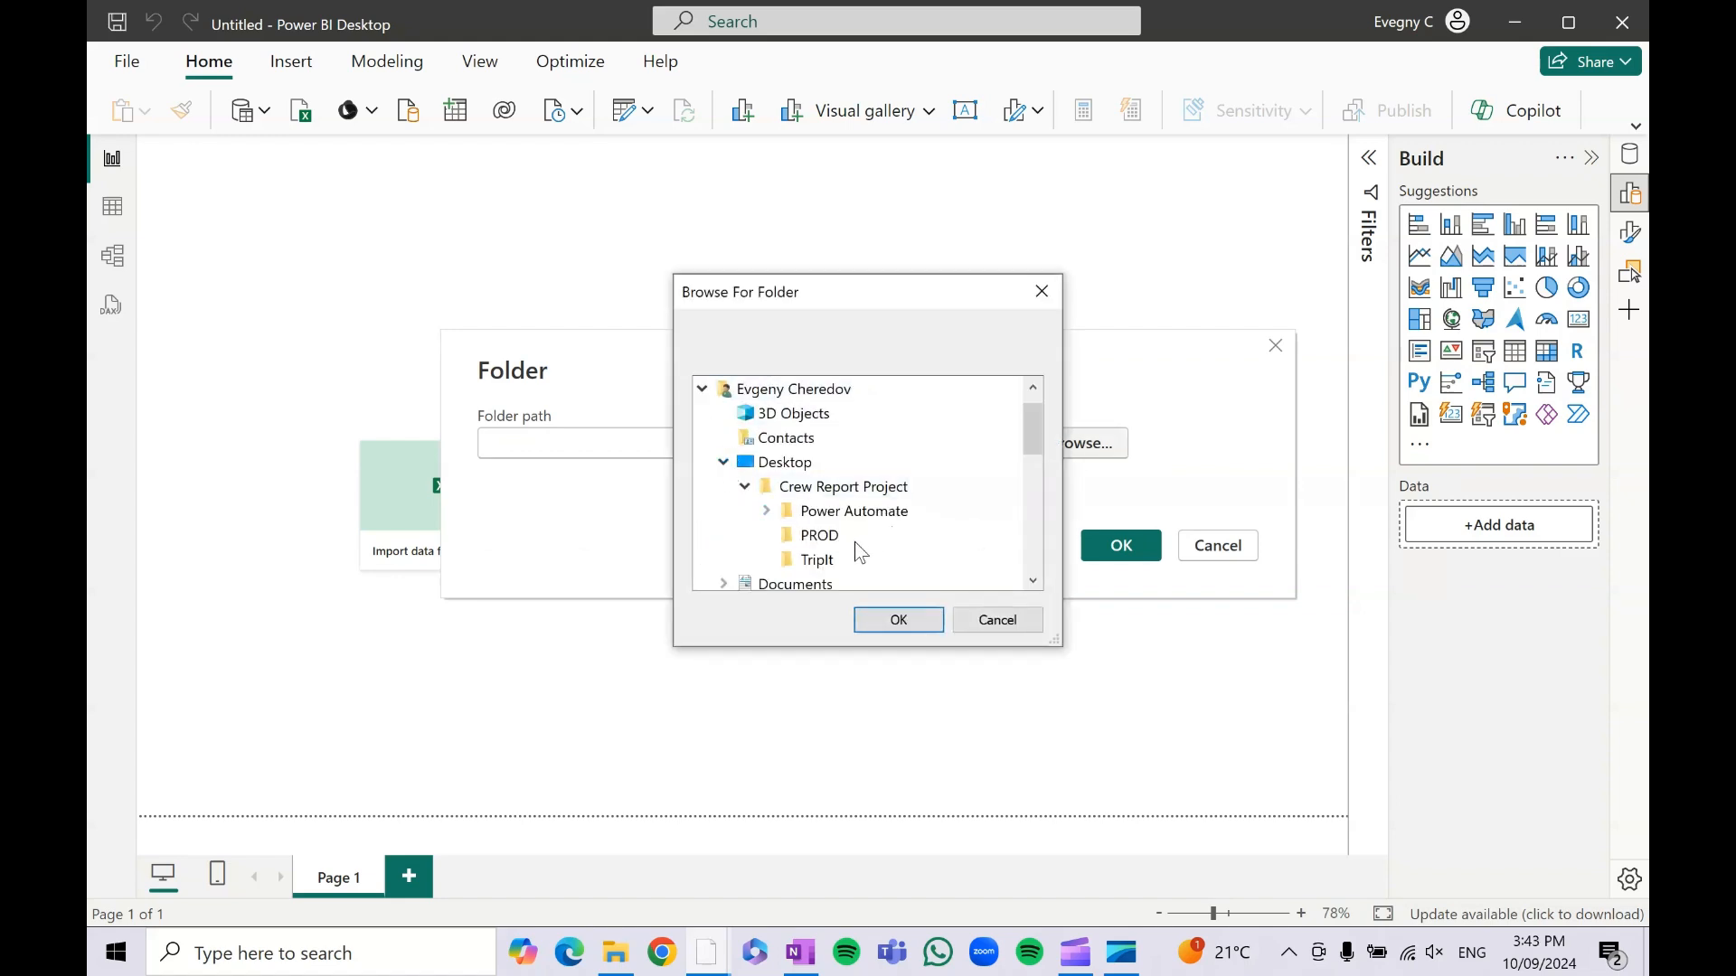
click(724, 462)
click(724, 487)
click(809, 480)
click(899, 620)
click(1121, 545)
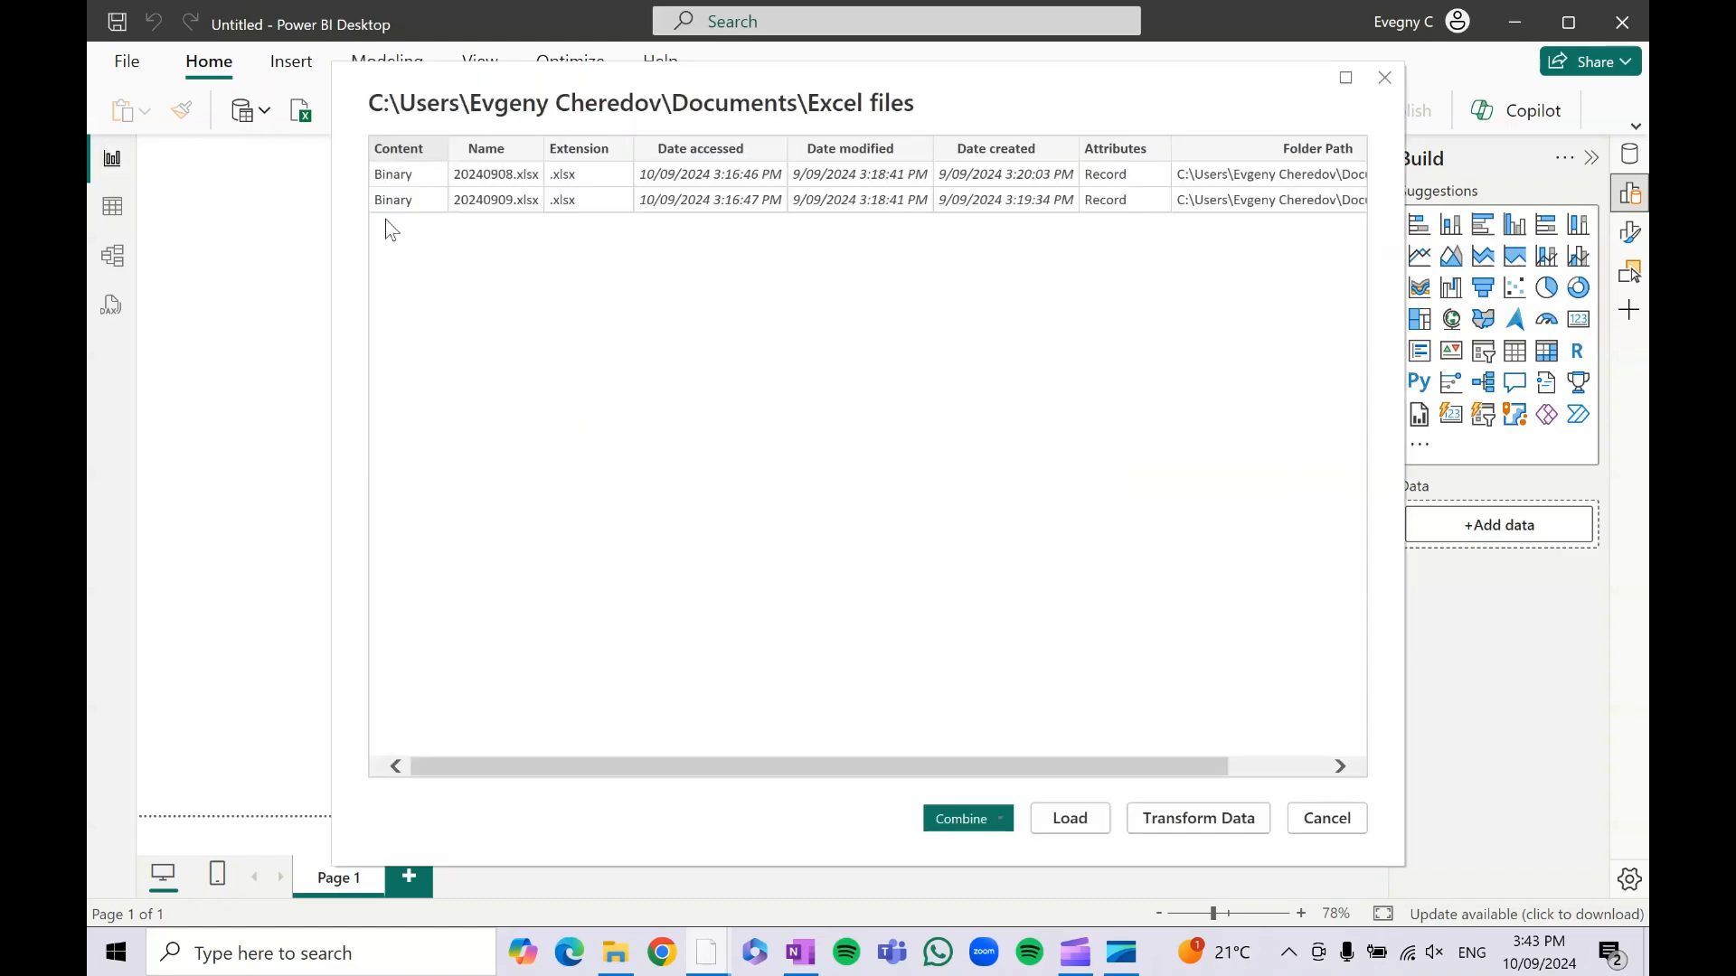
click(1201, 818)
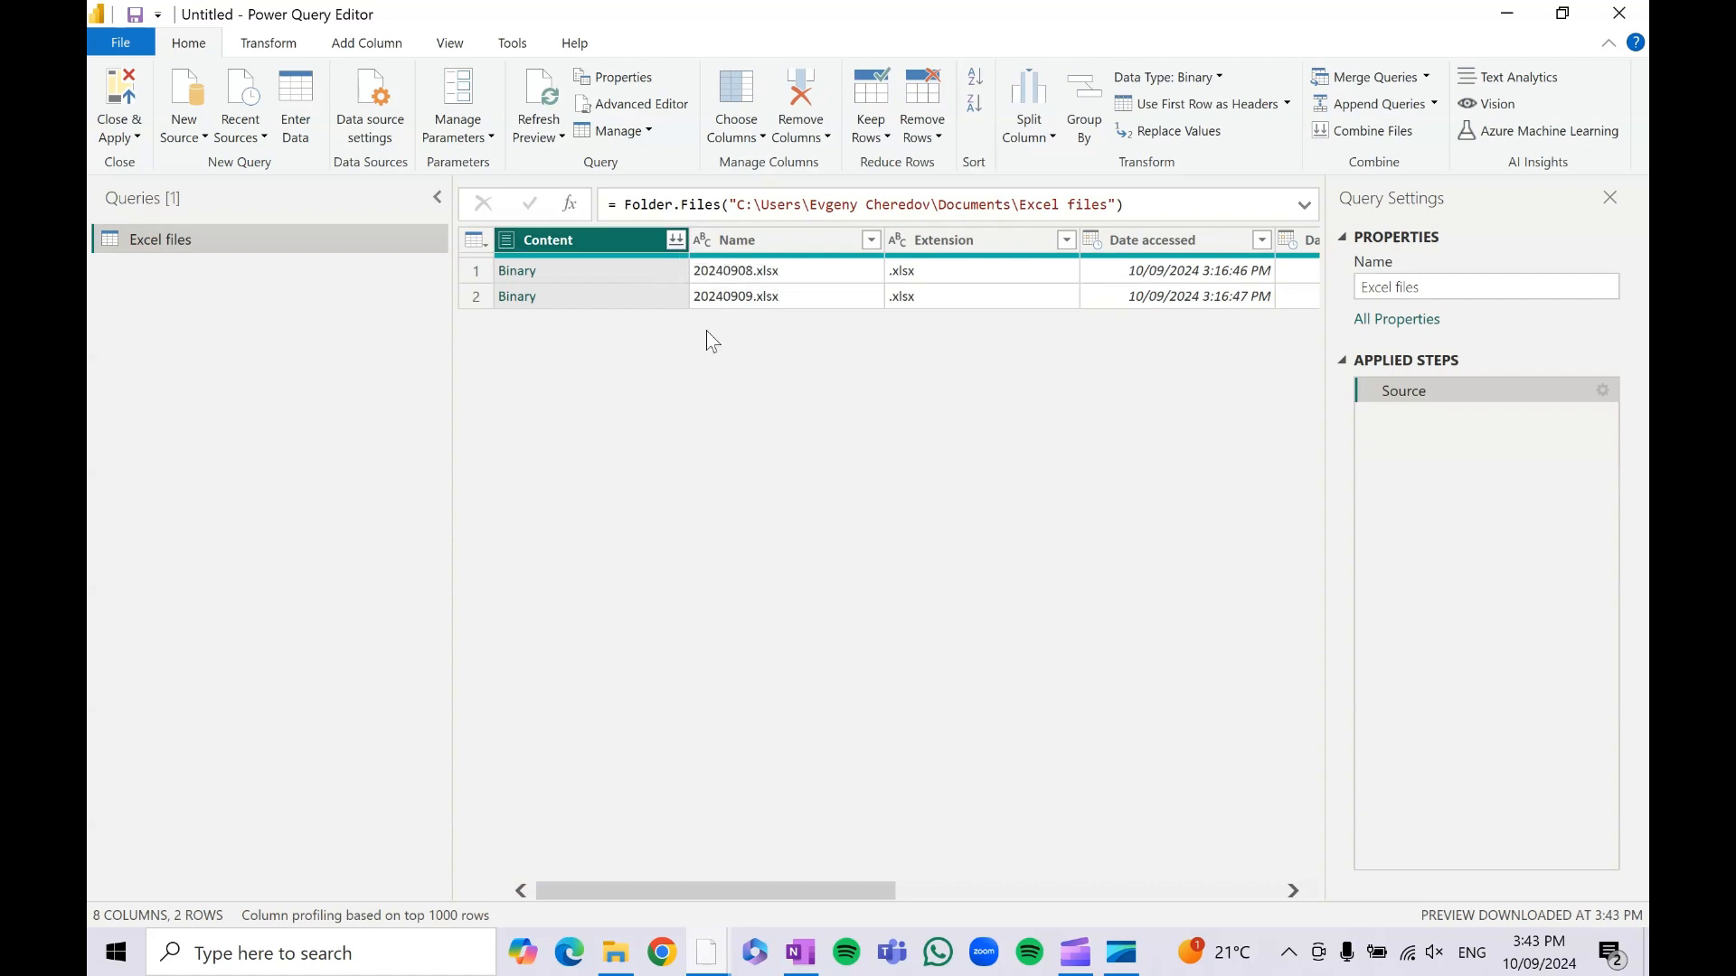
- Start a custom column on the Excel files query and name it GetContent
click(367, 47)
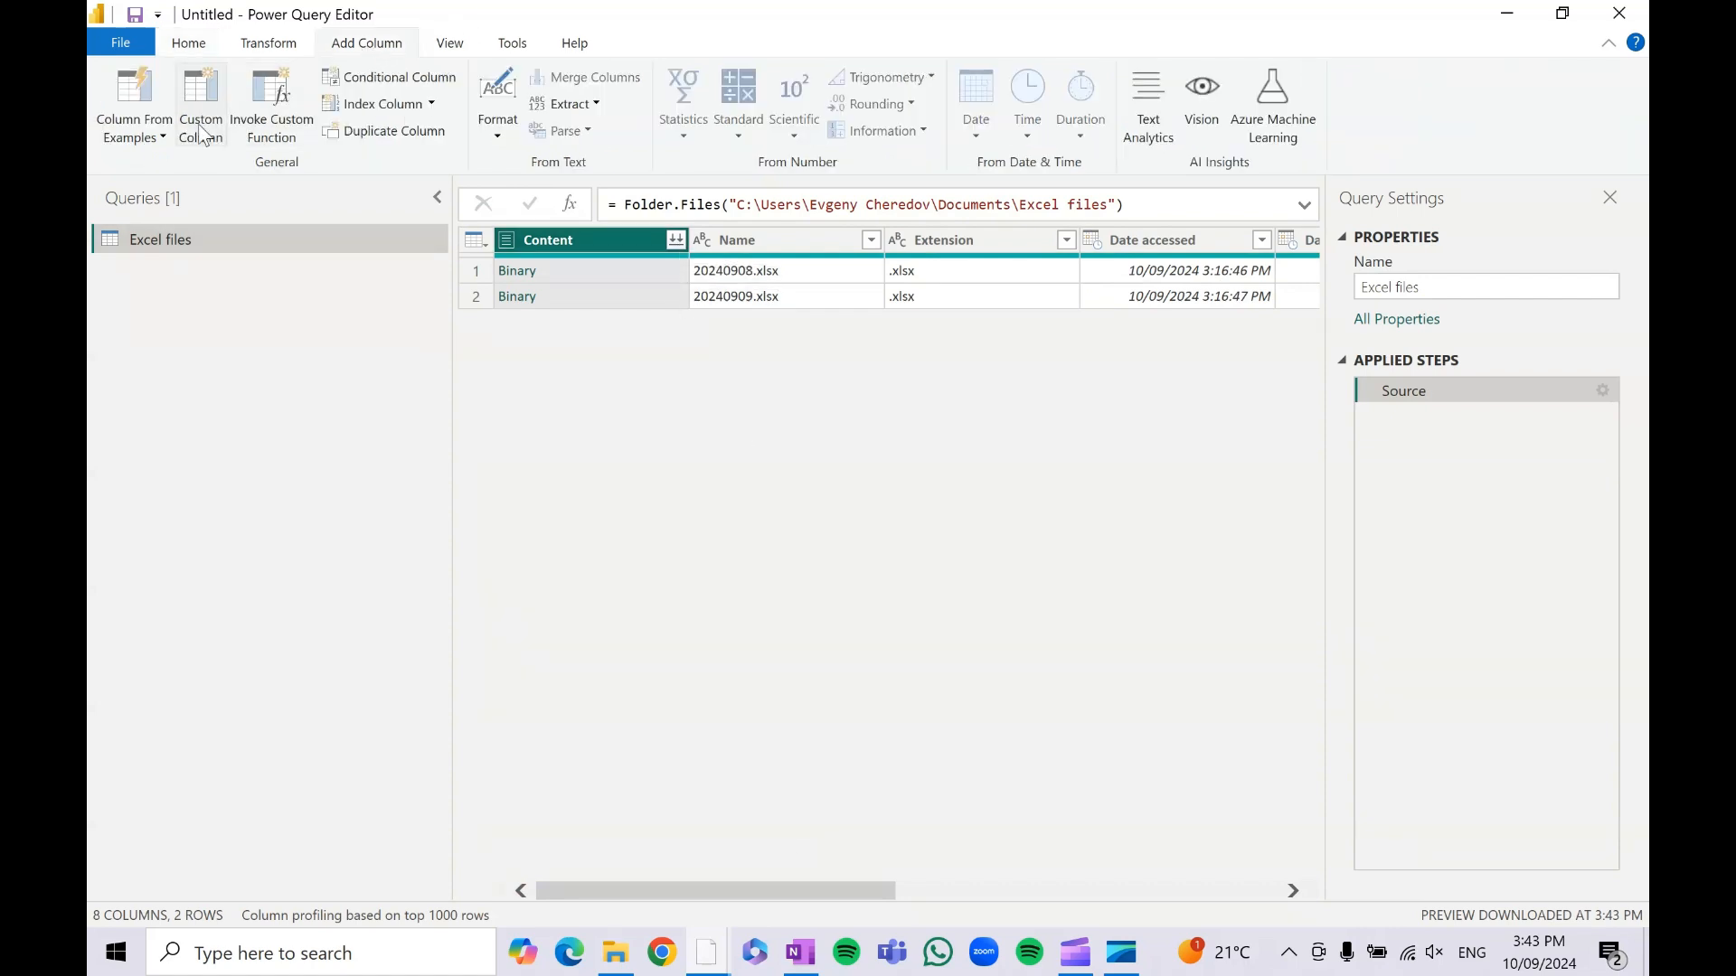
click(203, 134)
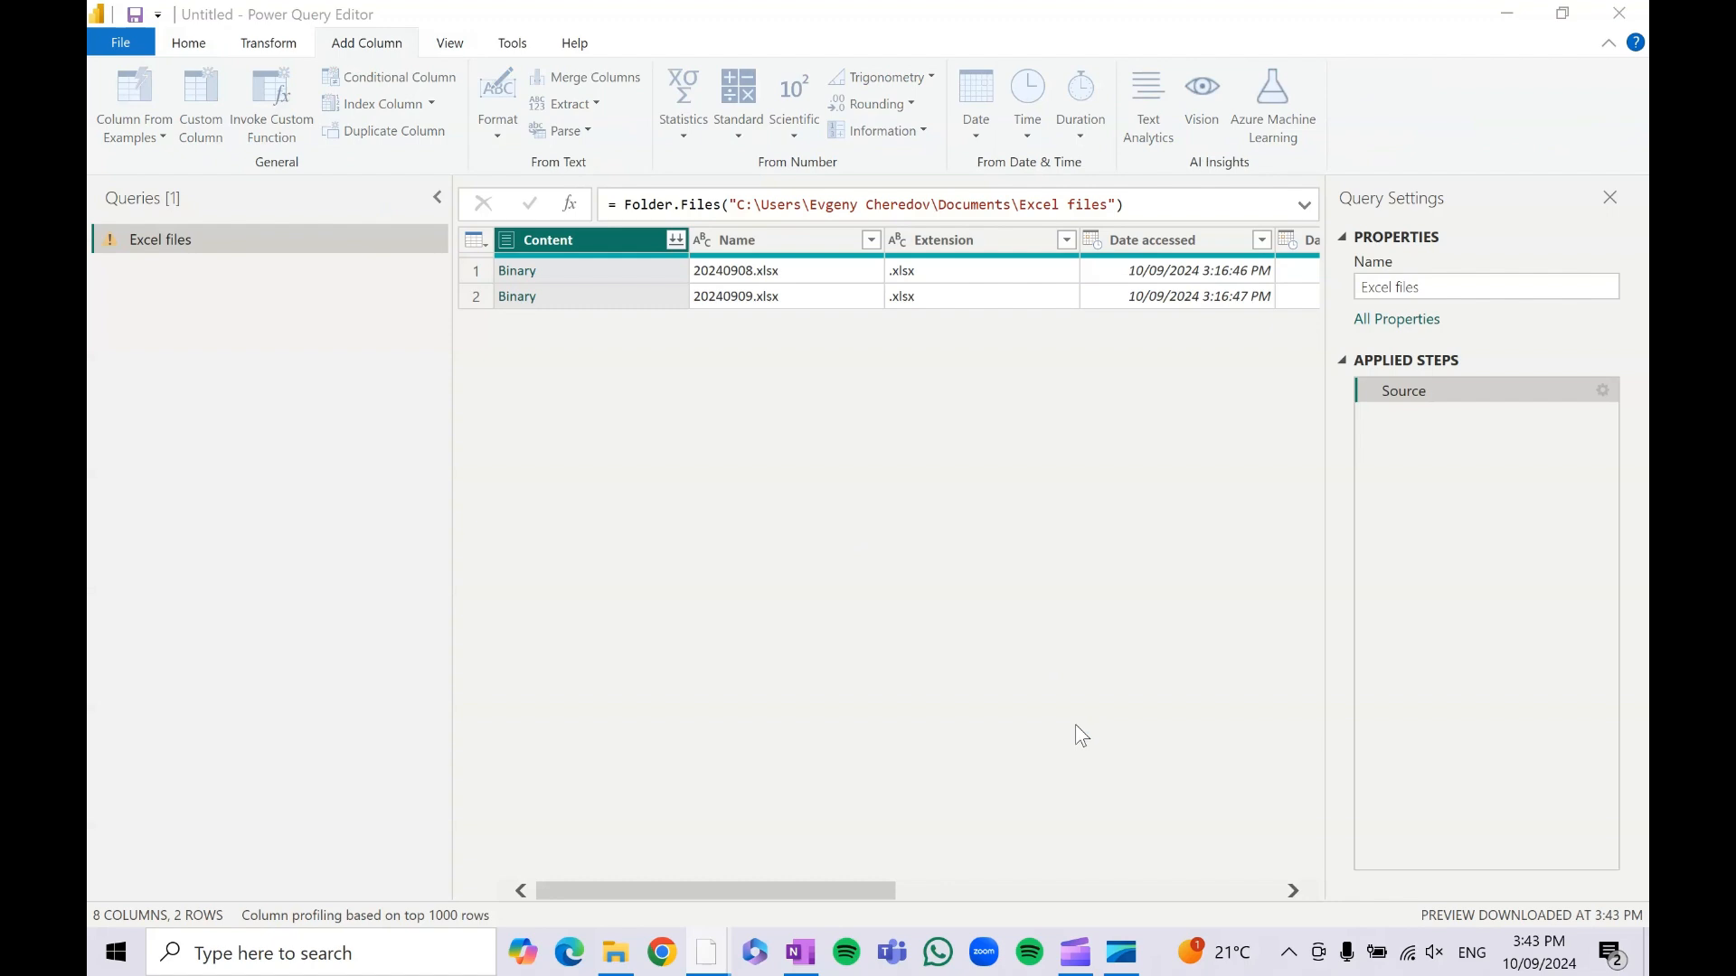
drag(768, 237, 1076, 405)
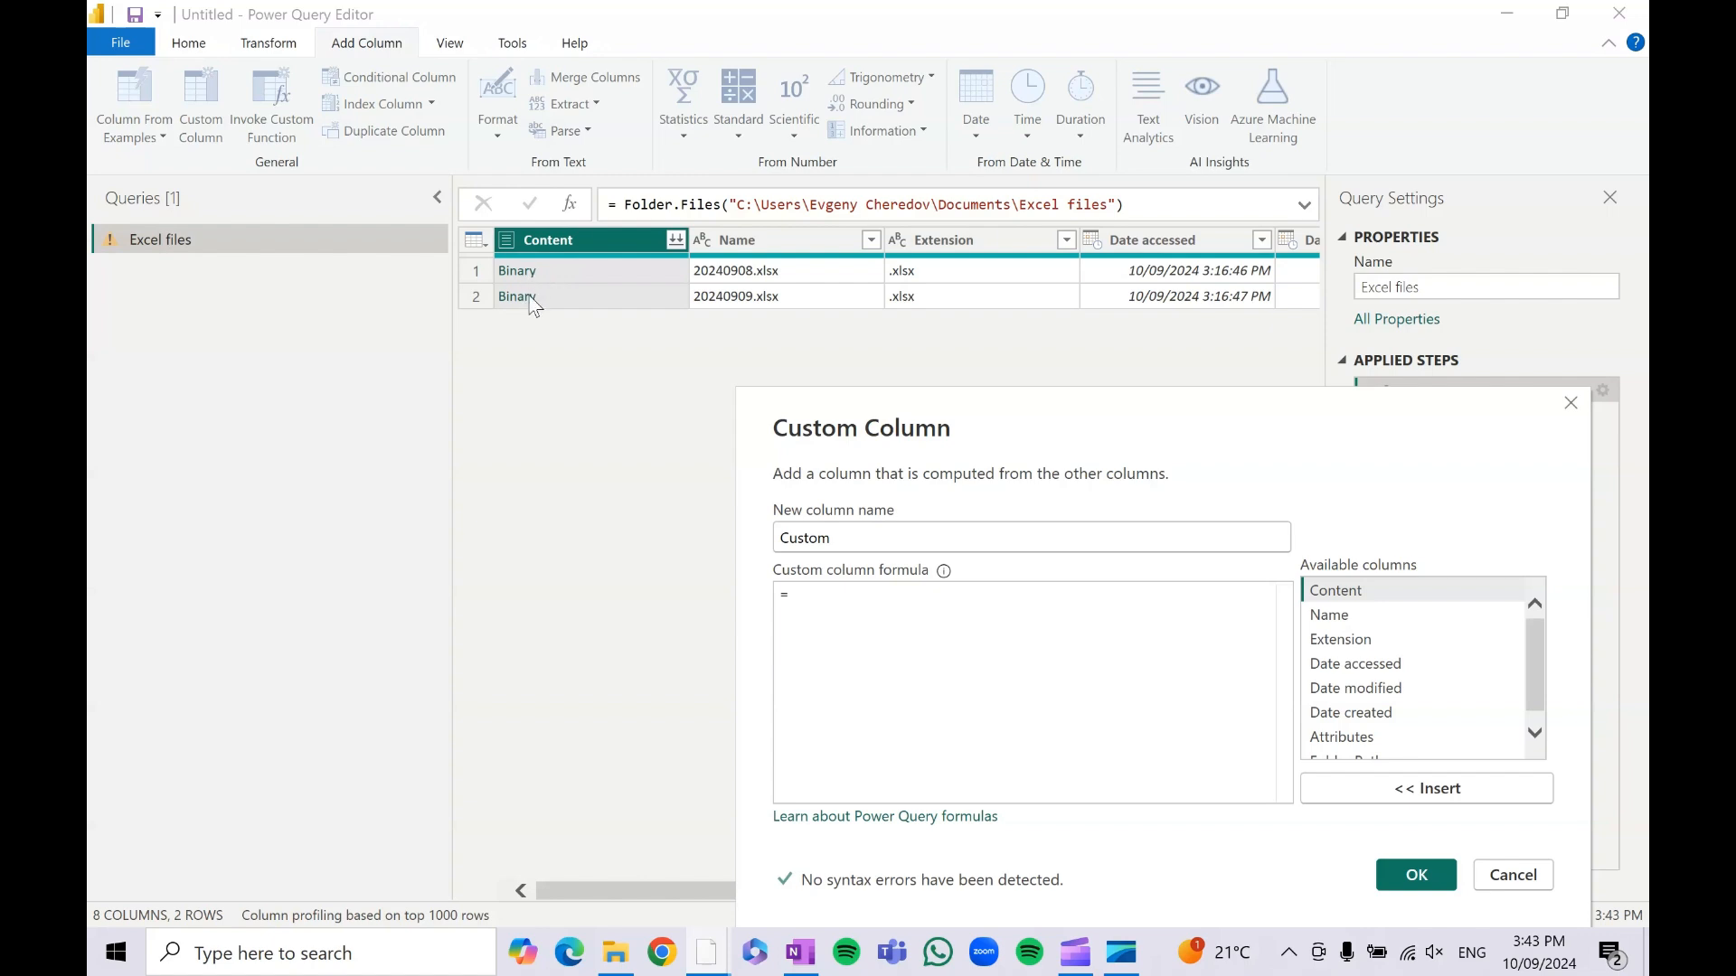
drag(969, 394, 867, 319)
double_click(795, 475)
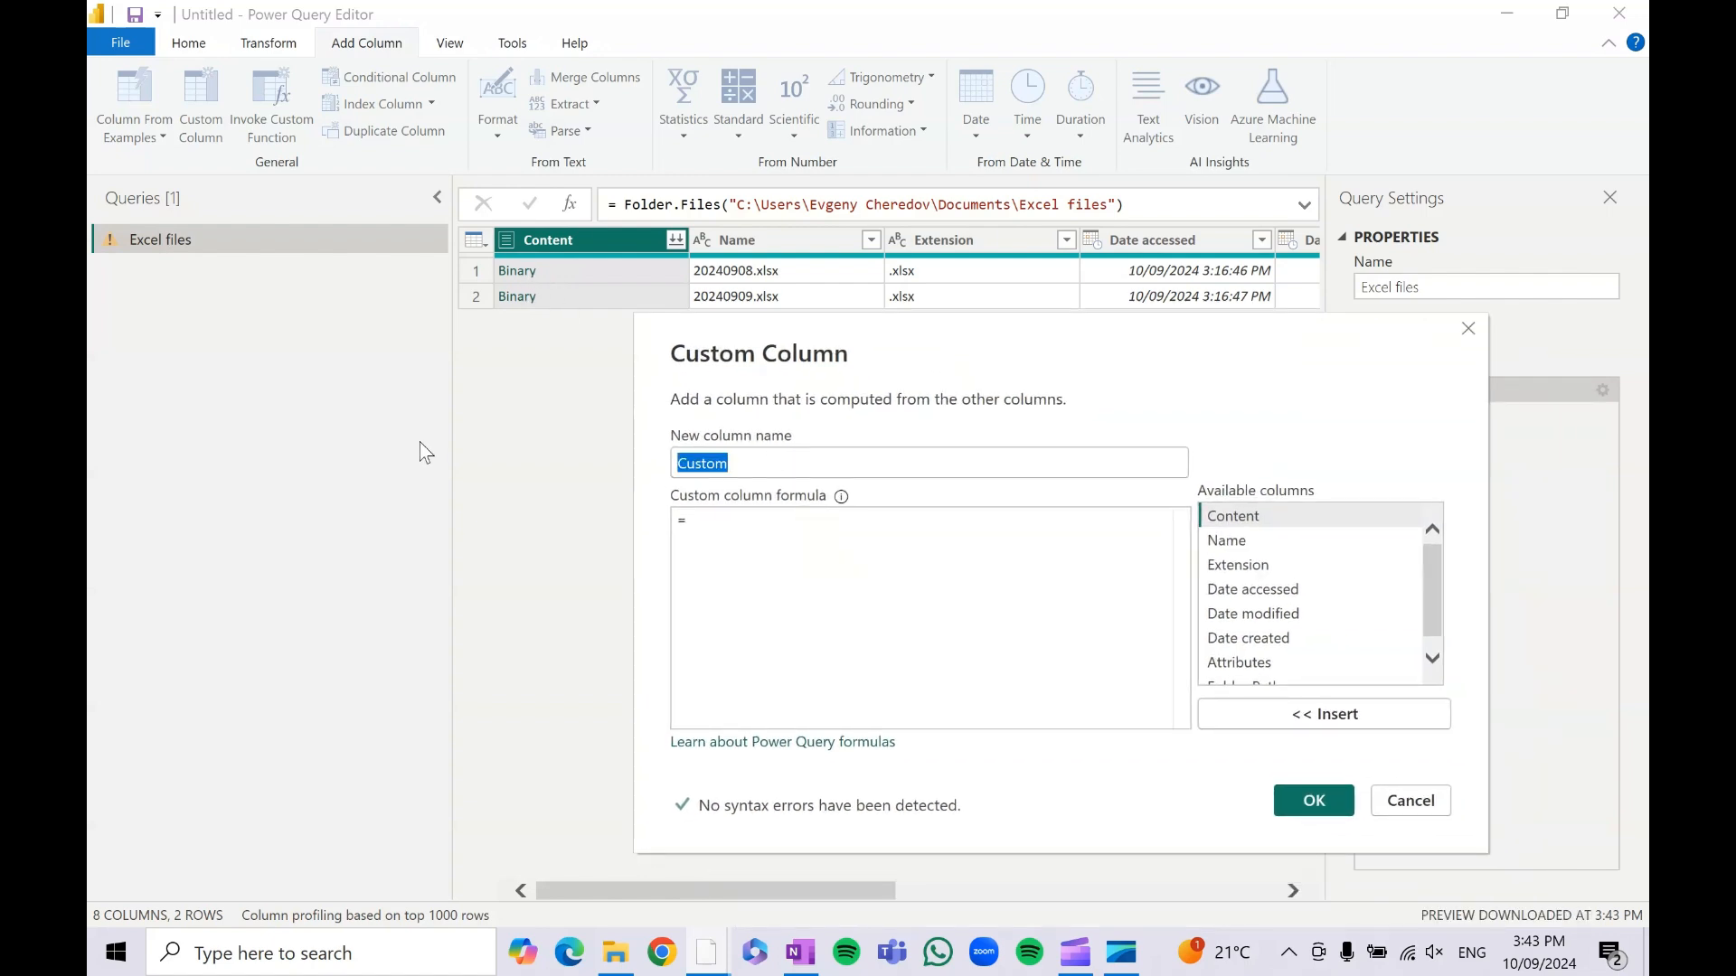
text(GetContent)
- Create the GetContent column with the formula Excel.Workbook([Content], true) and preview the first row's table
click(967, 594)
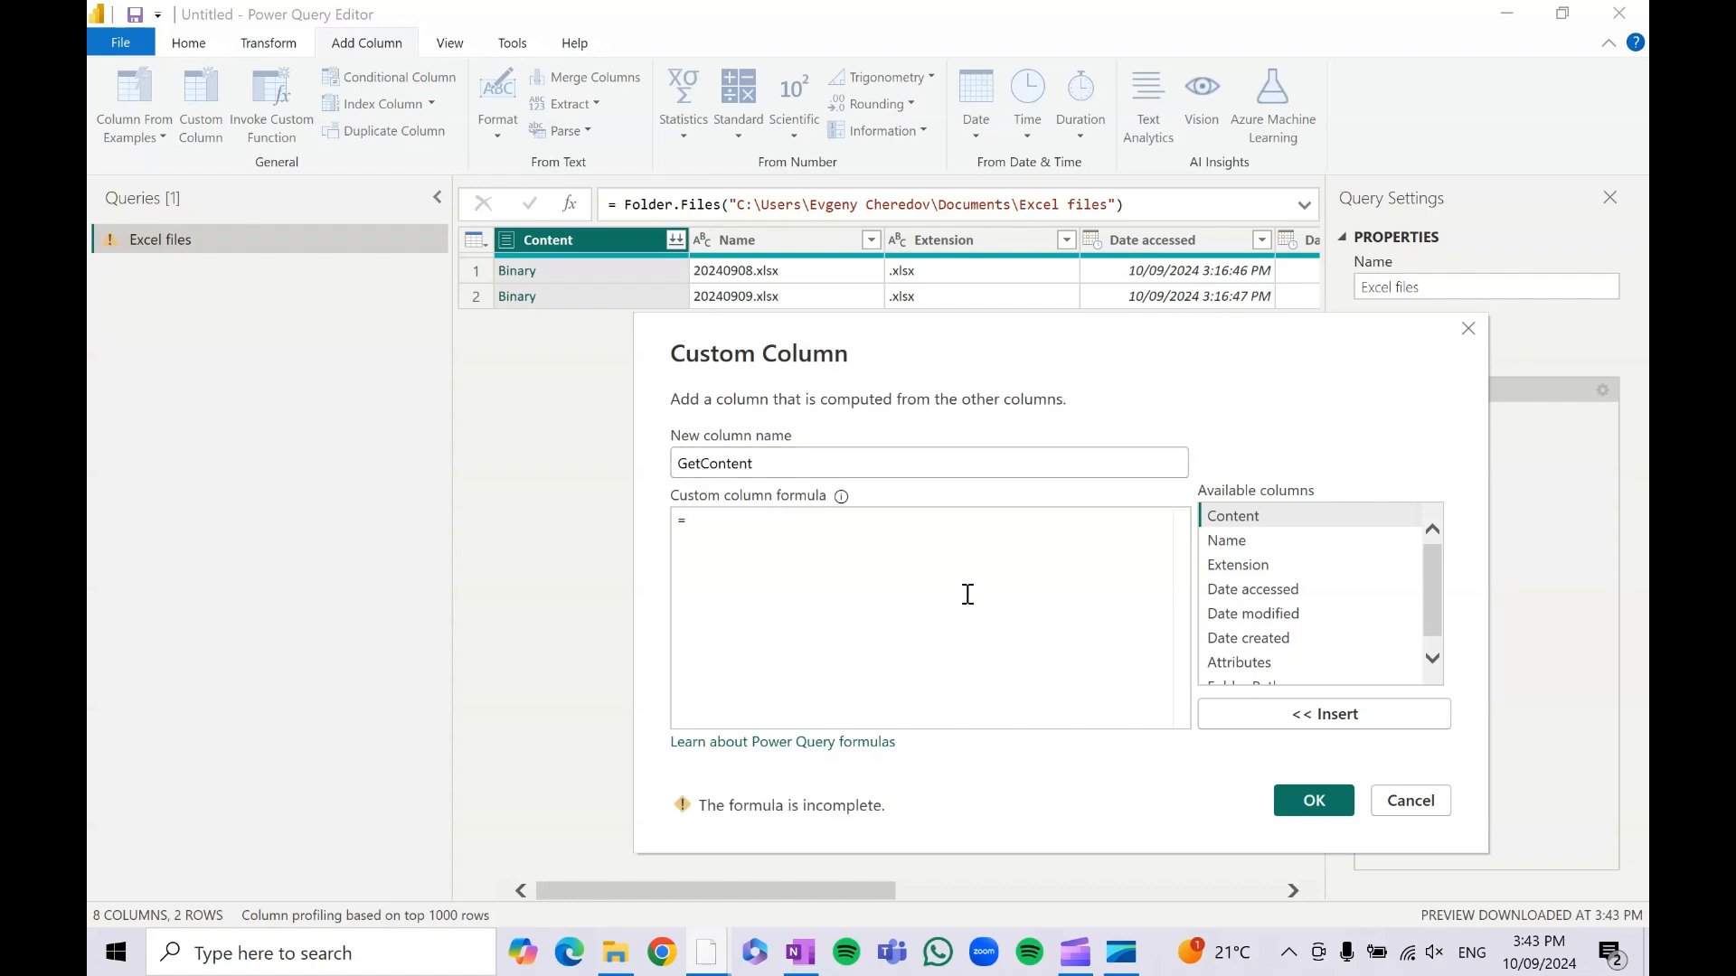
text(Excel)
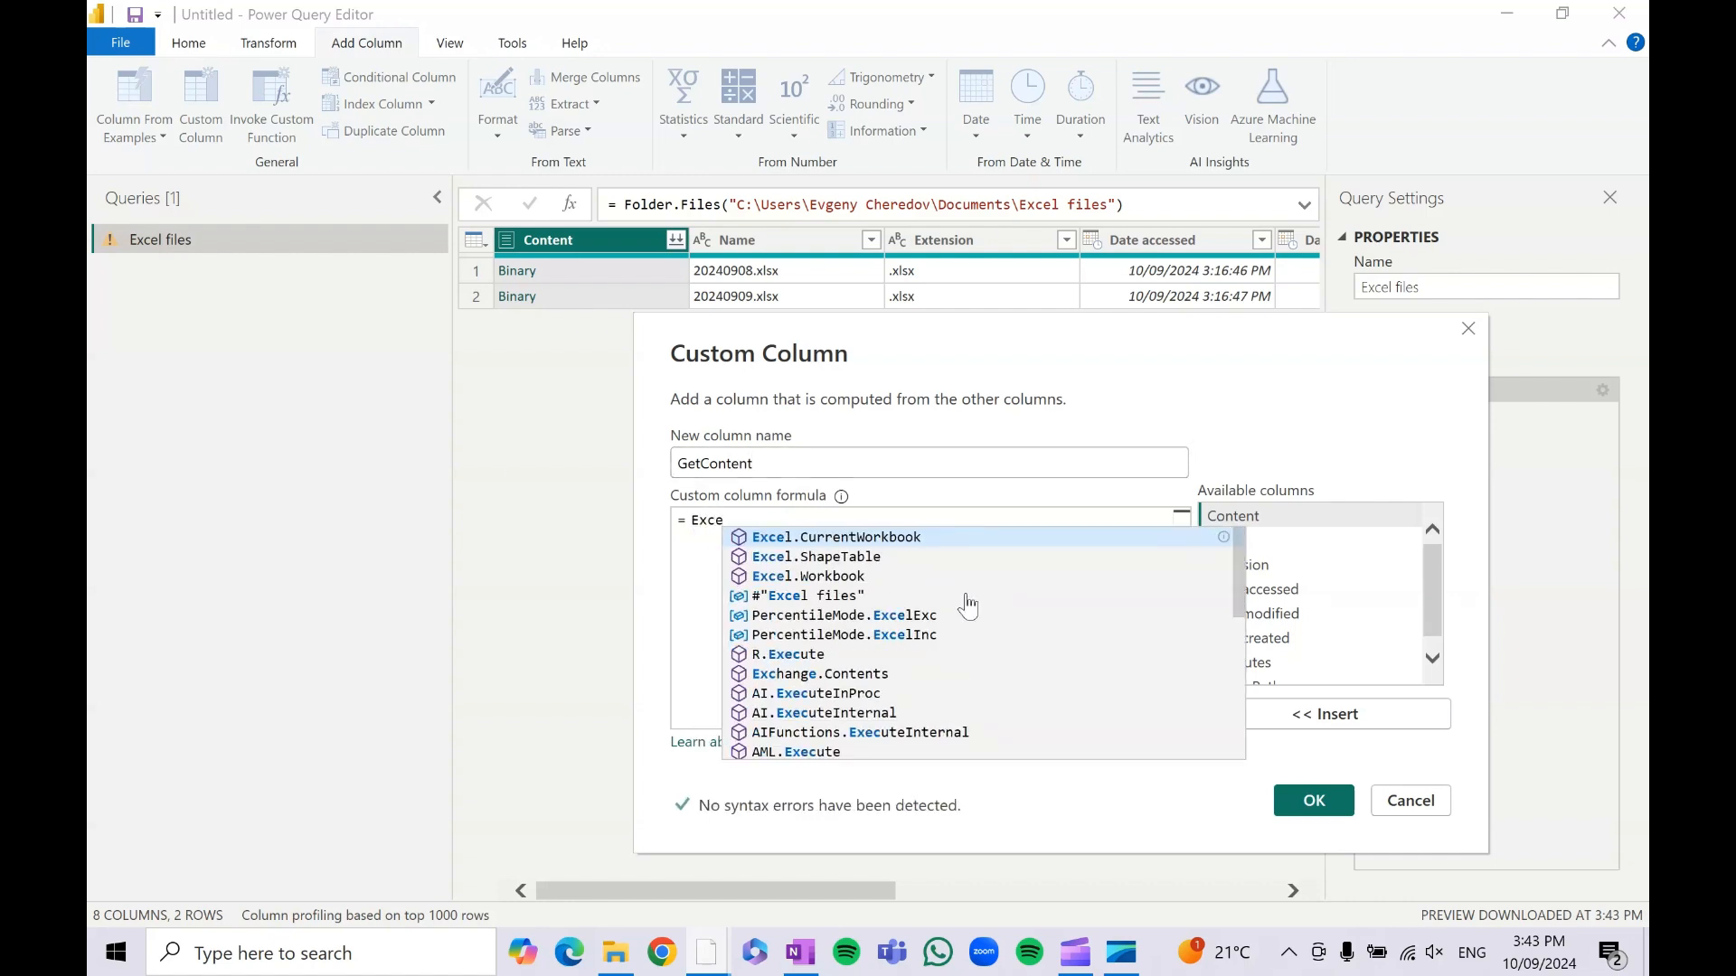
key(Down)
key(Down)
key(Tab)
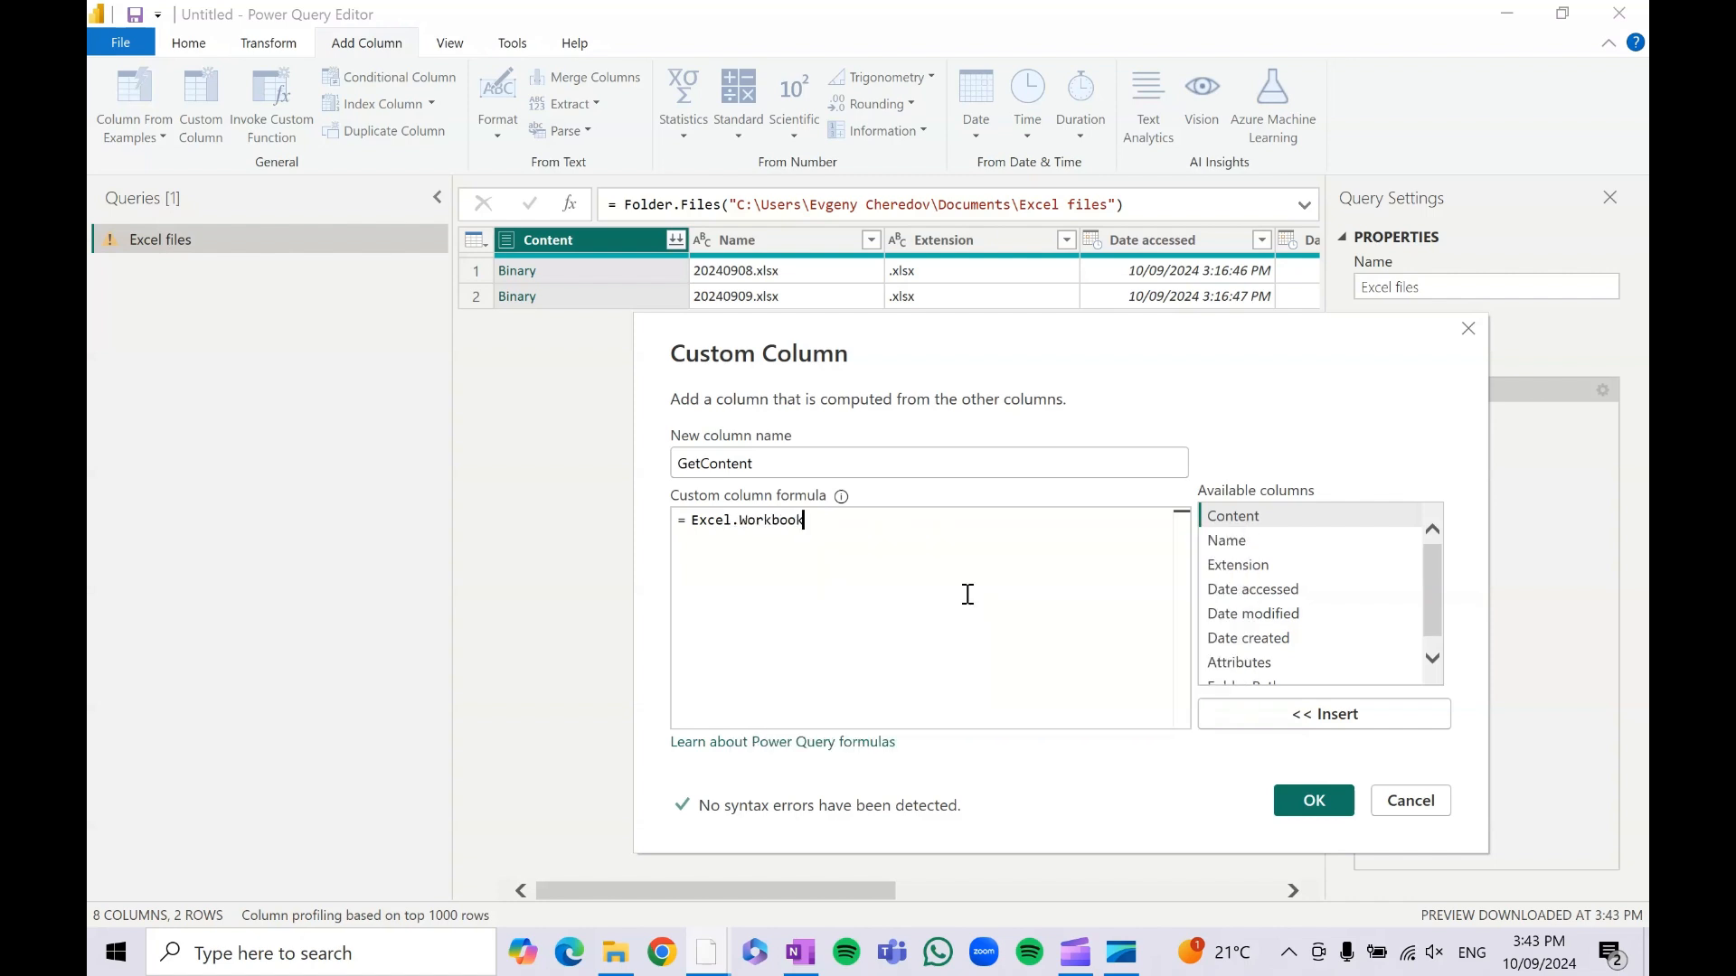
text(()
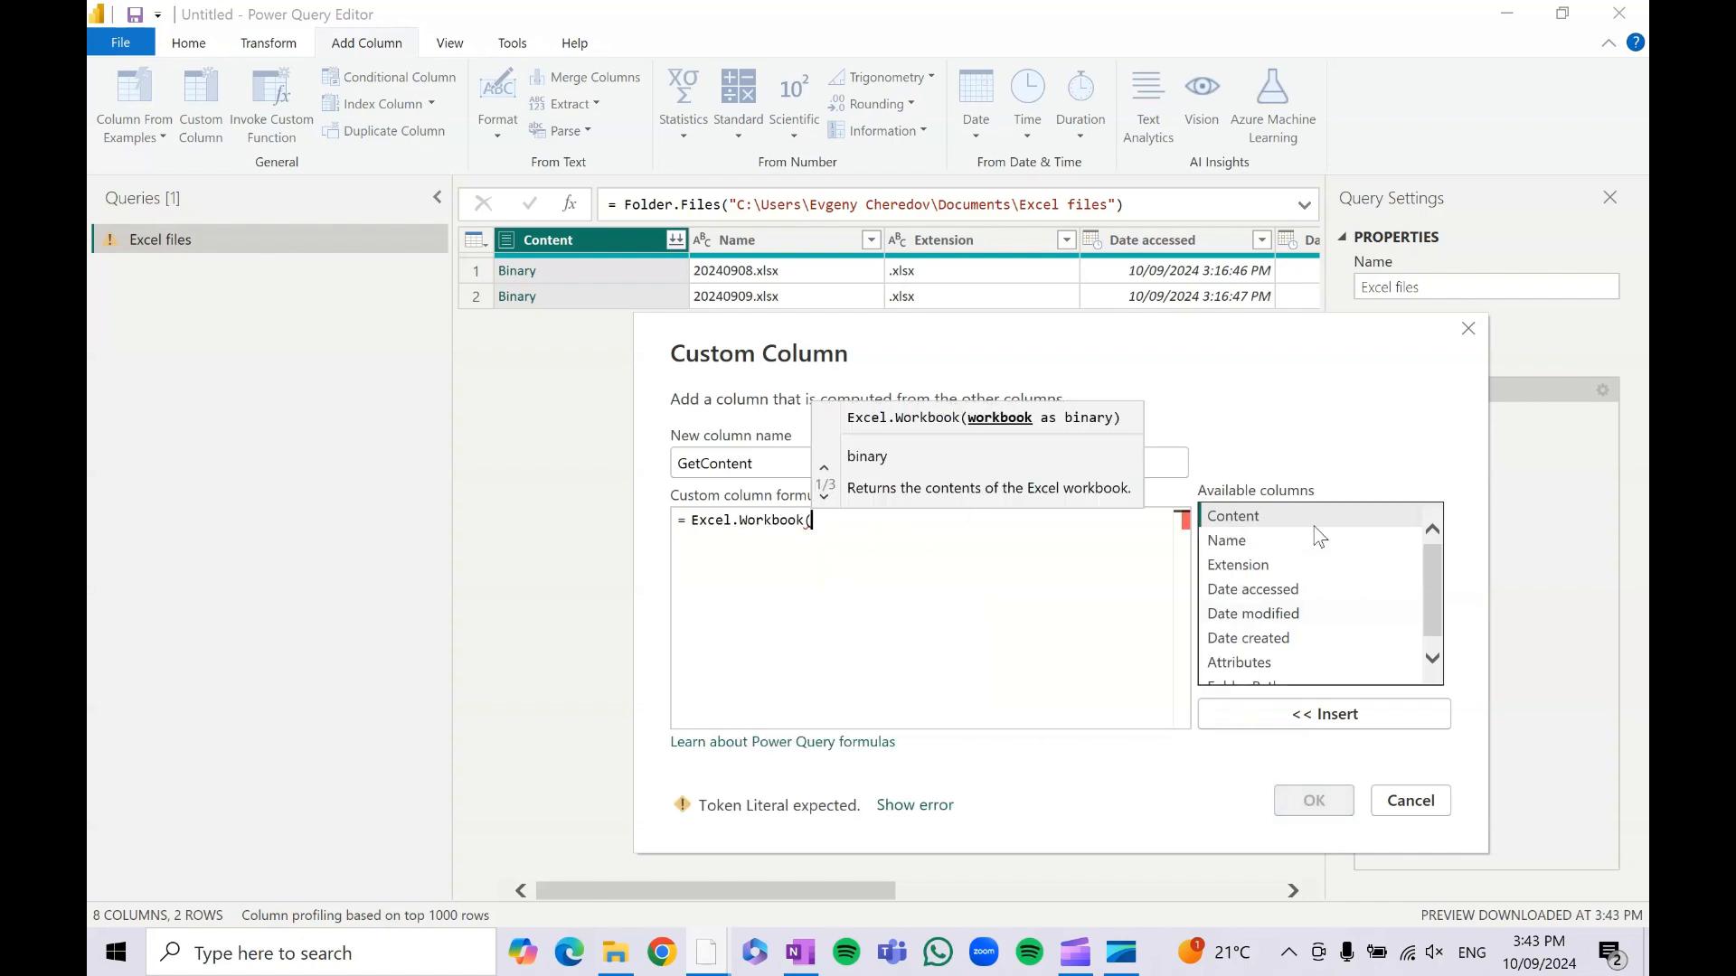
double_click(1277, 513)
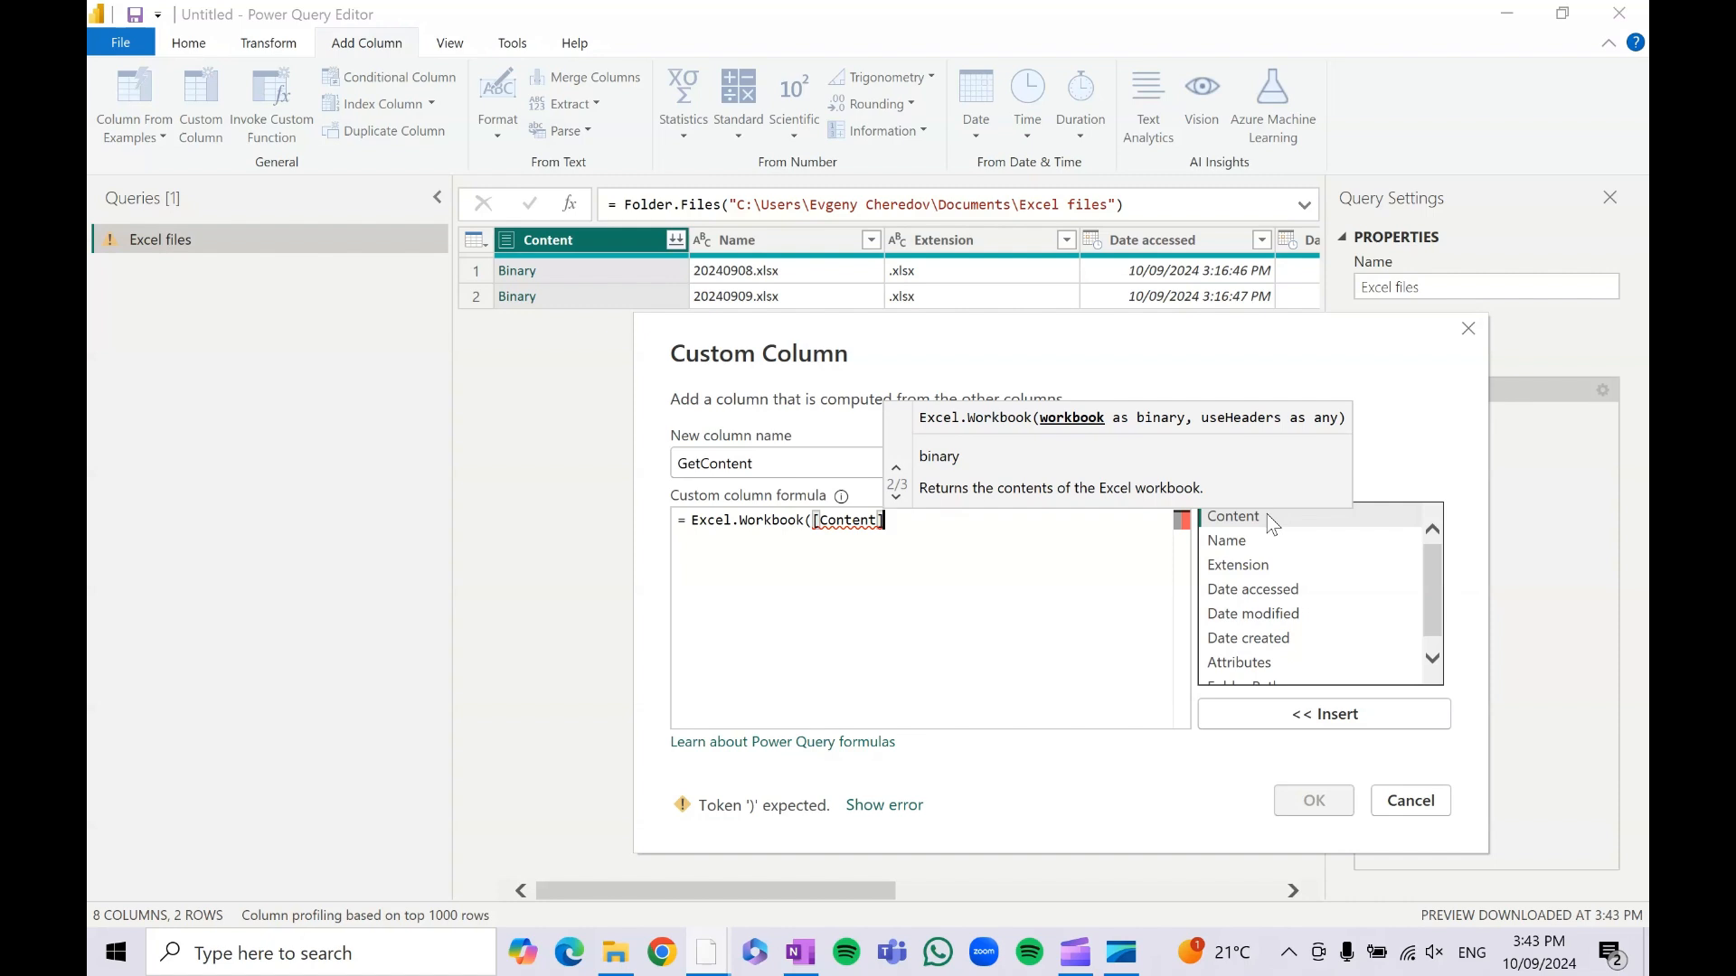
text(,)
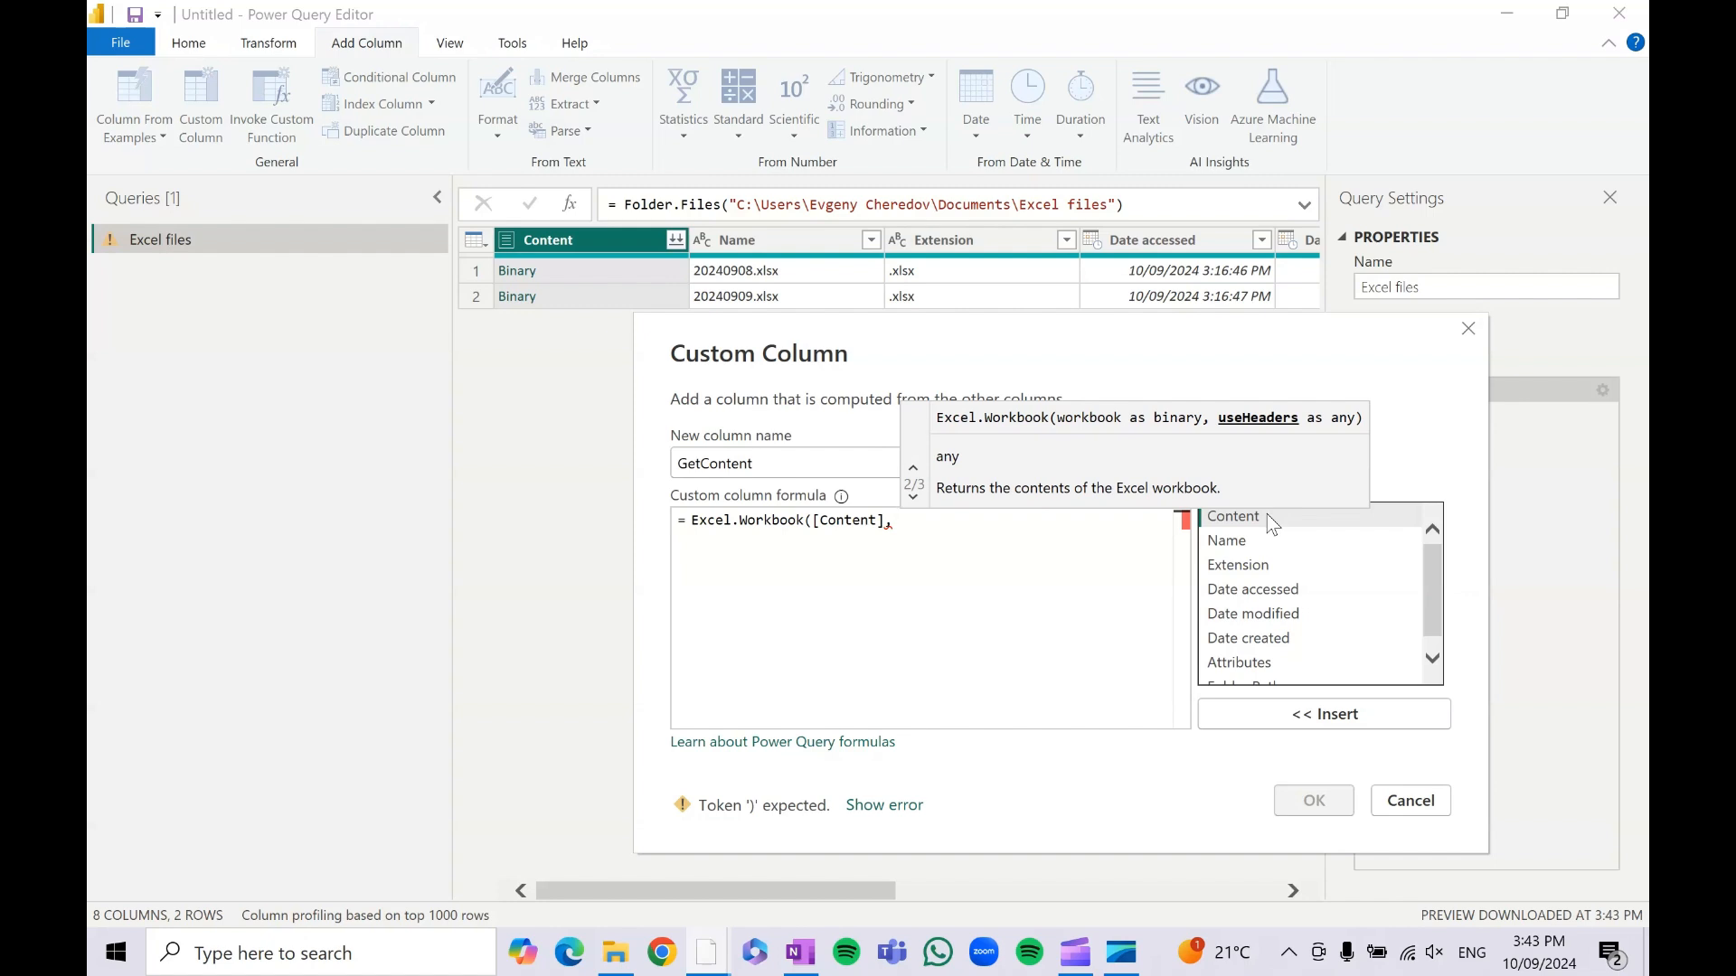
text( true)
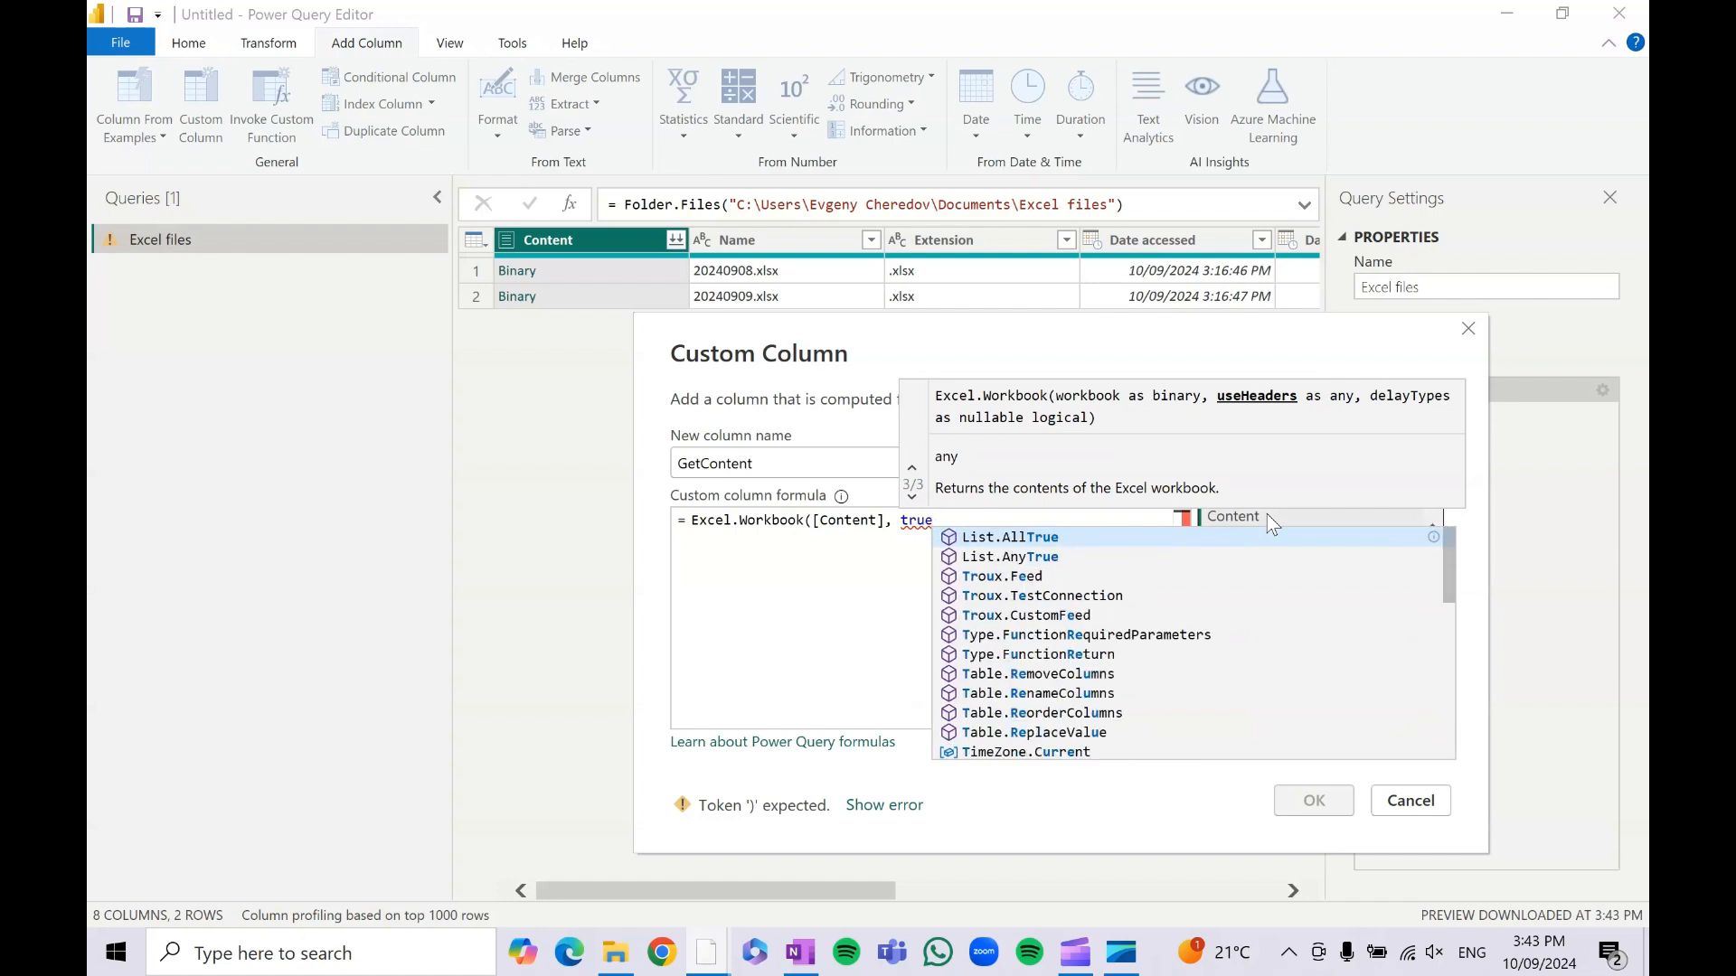
text())
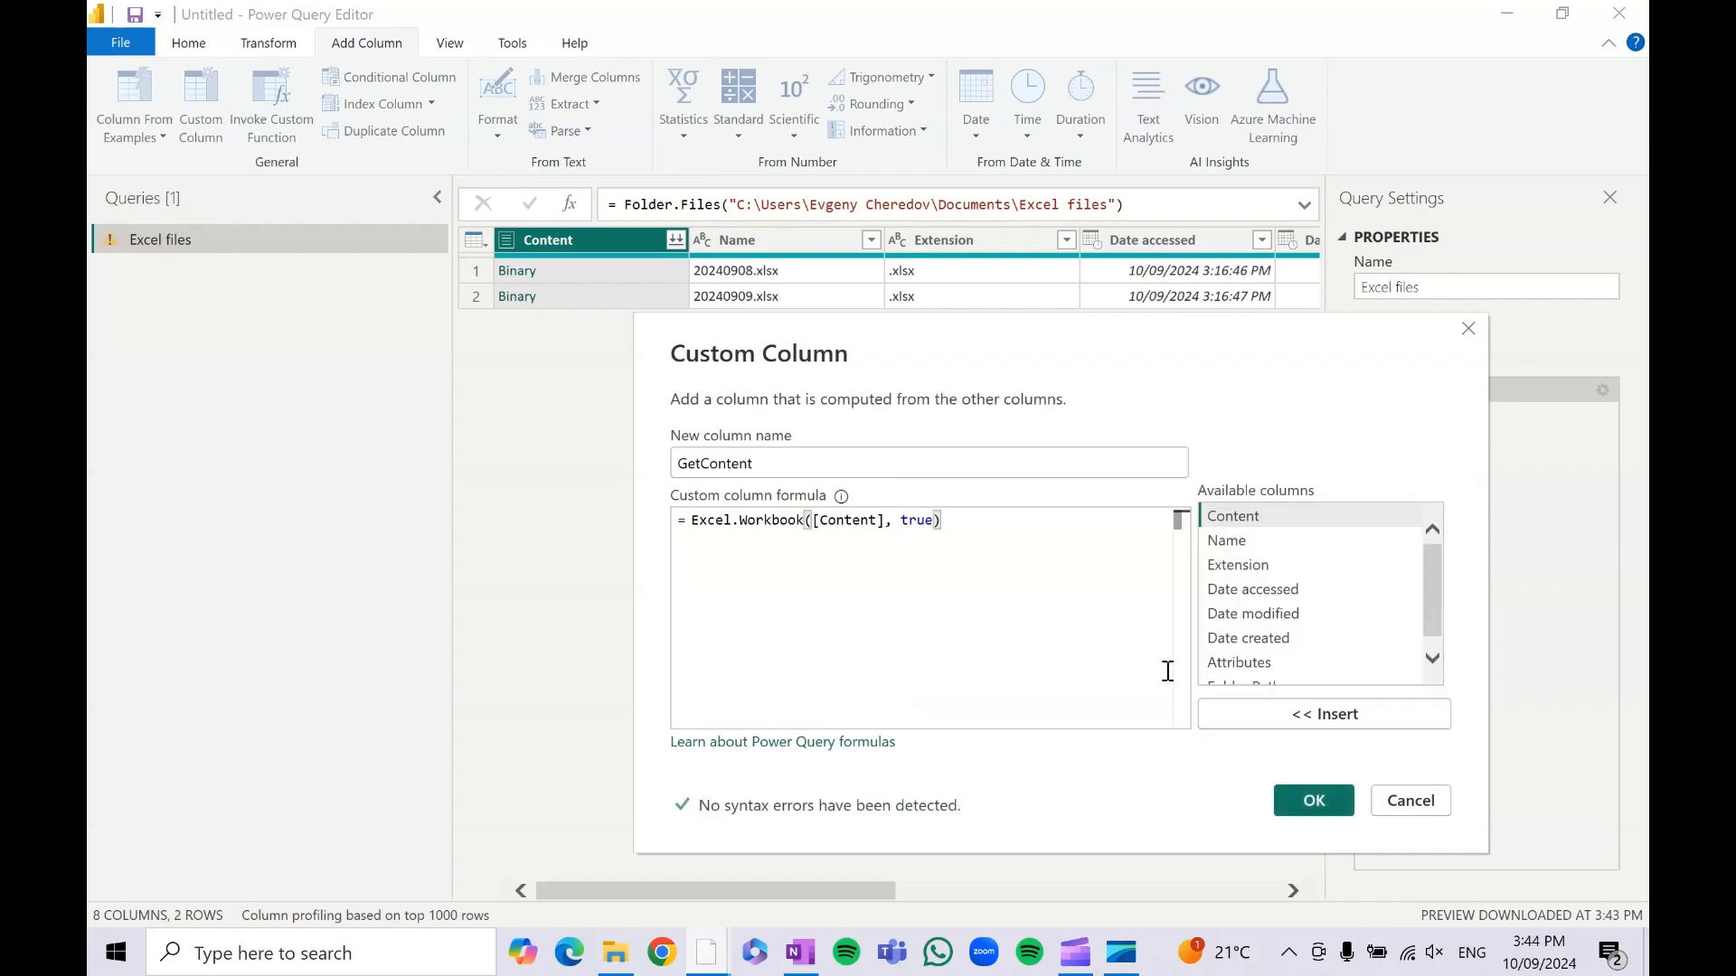
click(1315, 801)
click(1190, 275)
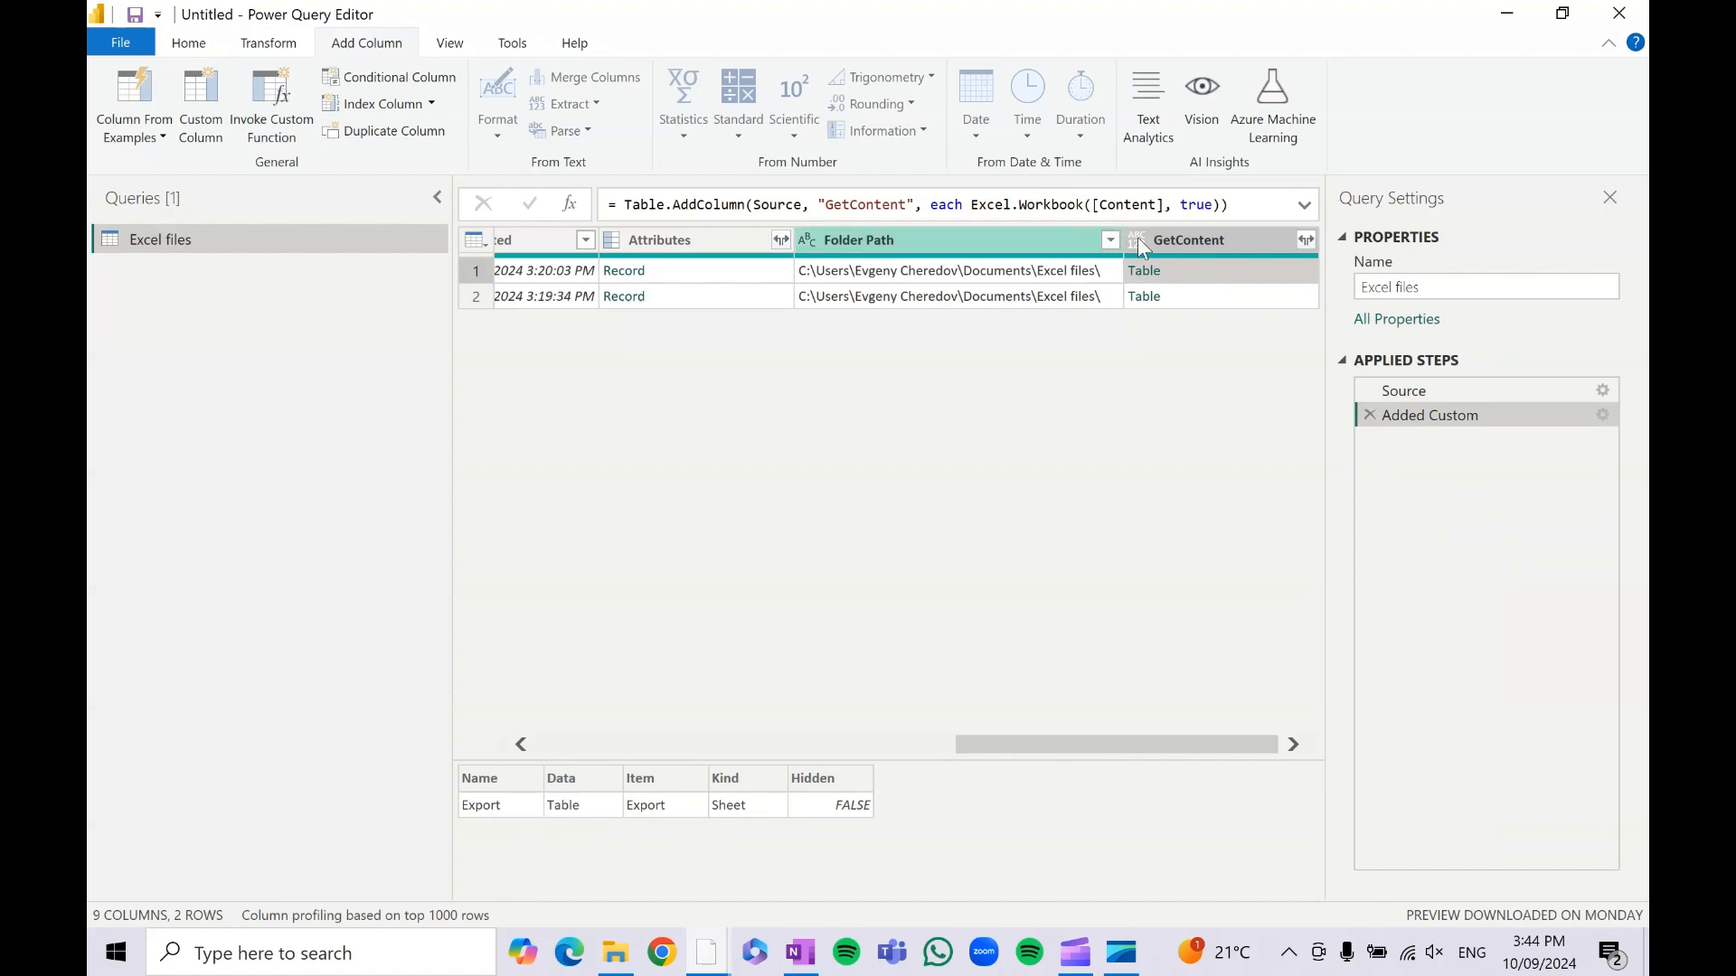
- Reopen the Added Custom step and extend the formula to Excel.Workbook([Content], true){[Item = "Export"]}
click(1602, 414)
click(897, 426)
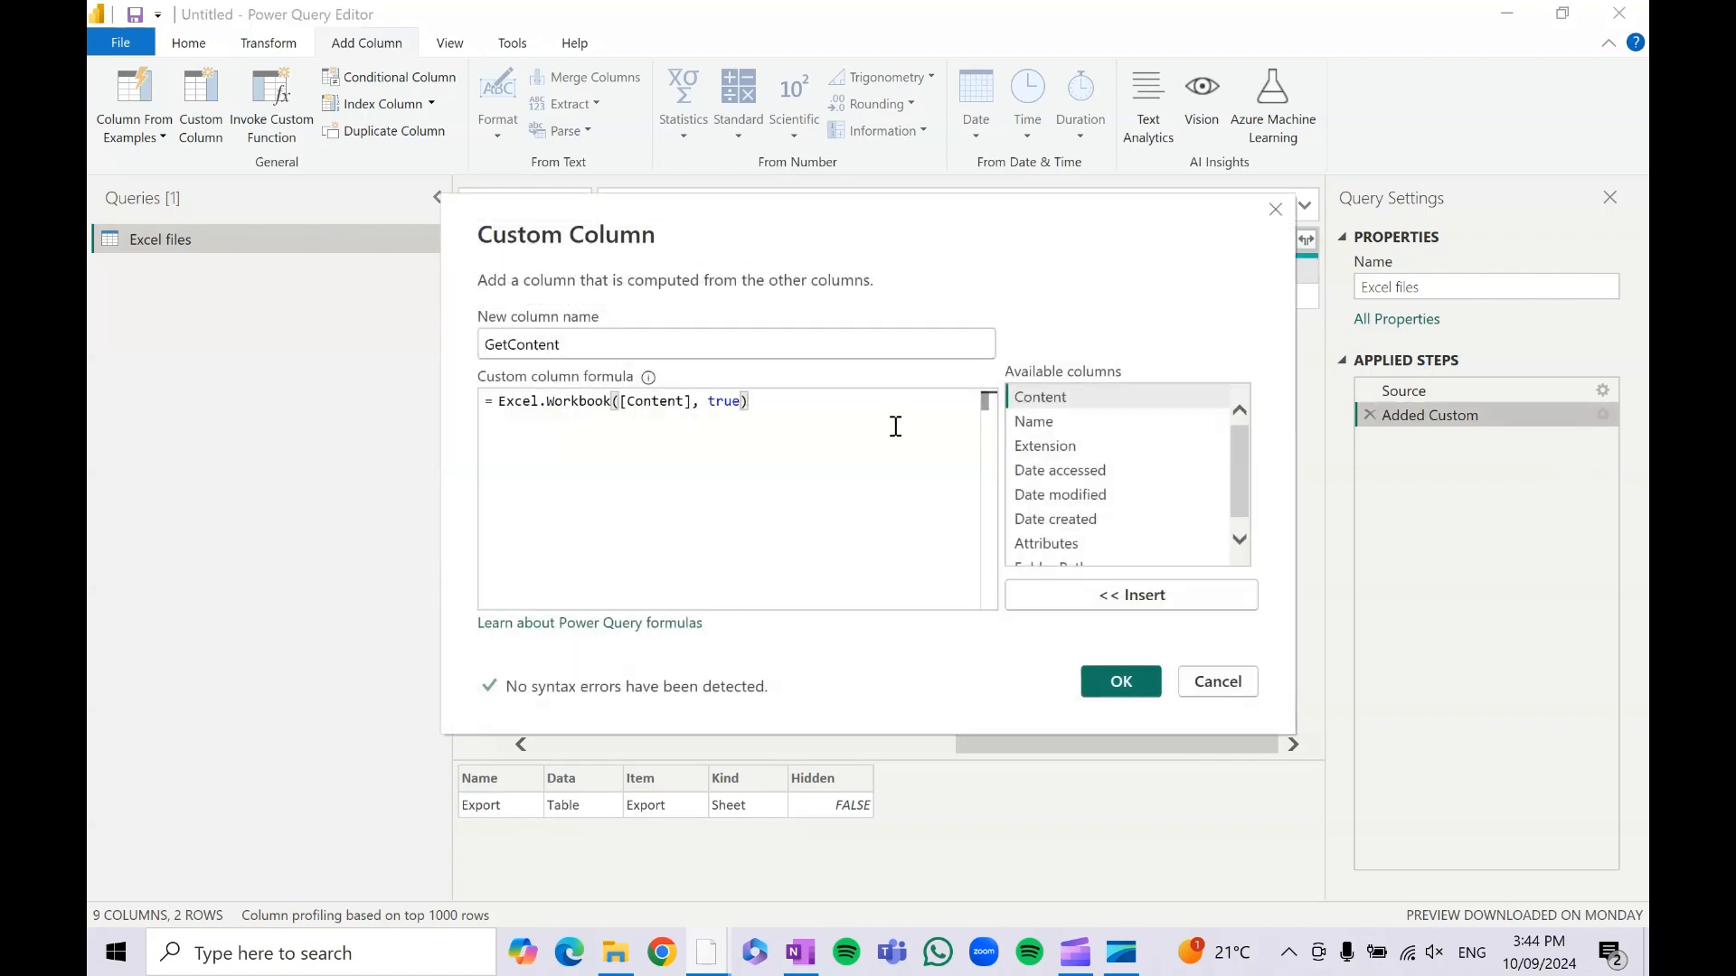
text({I)
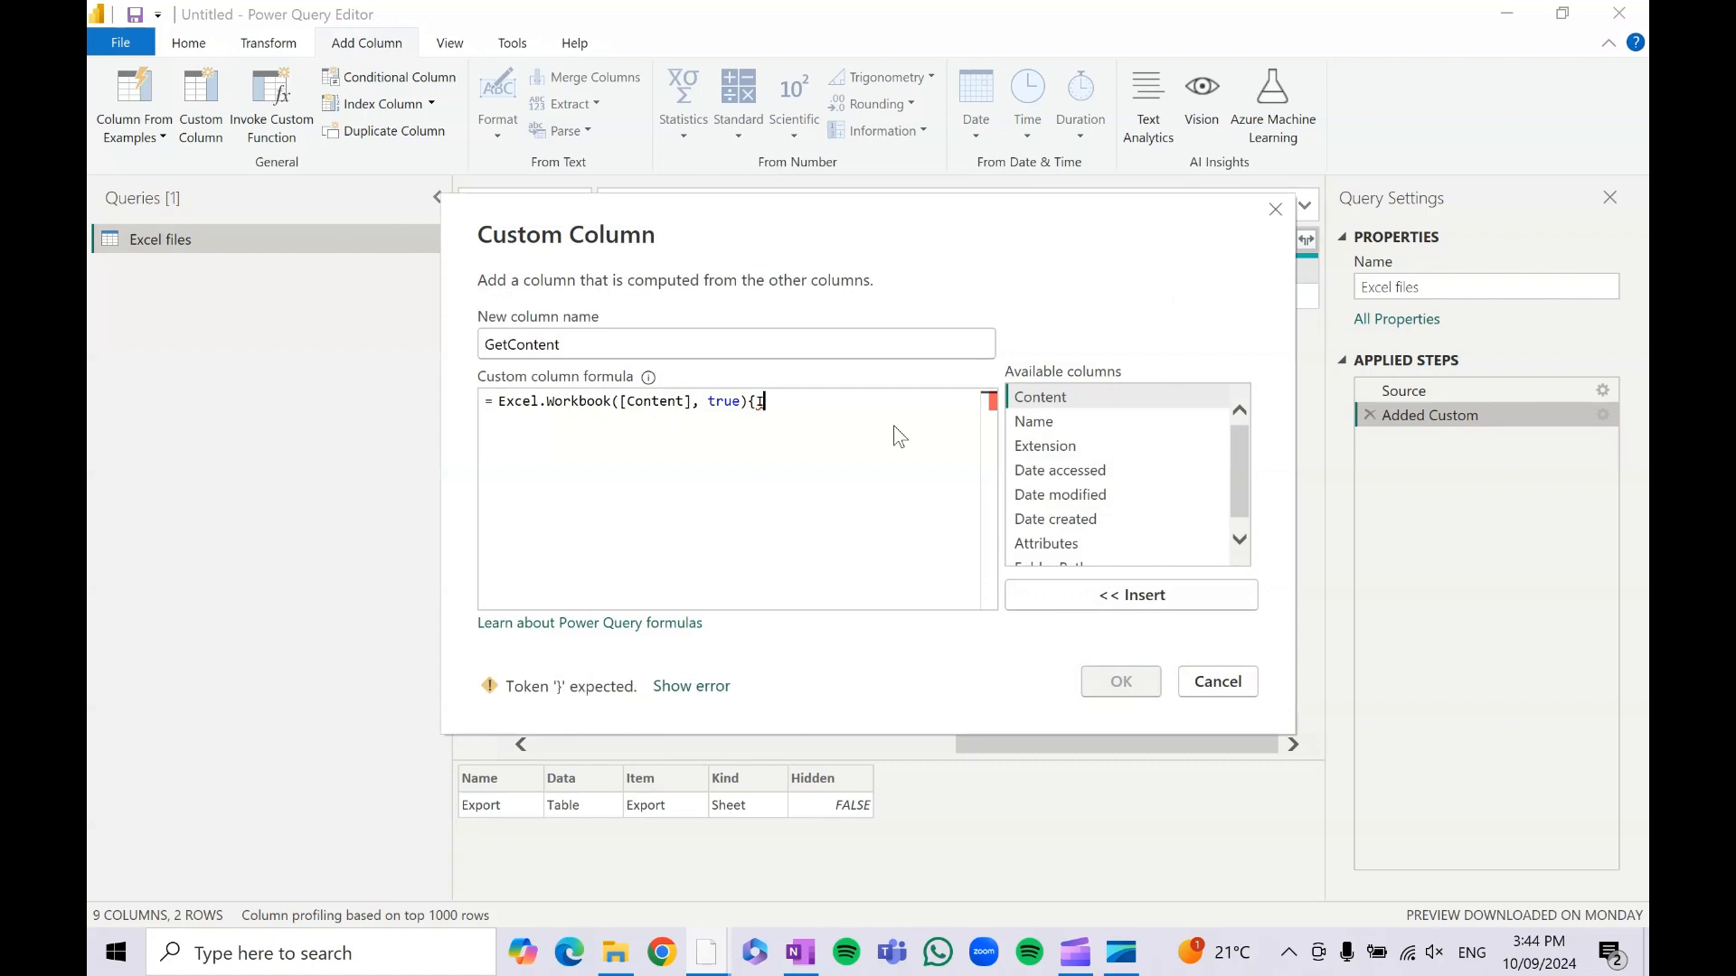
text(tem =)
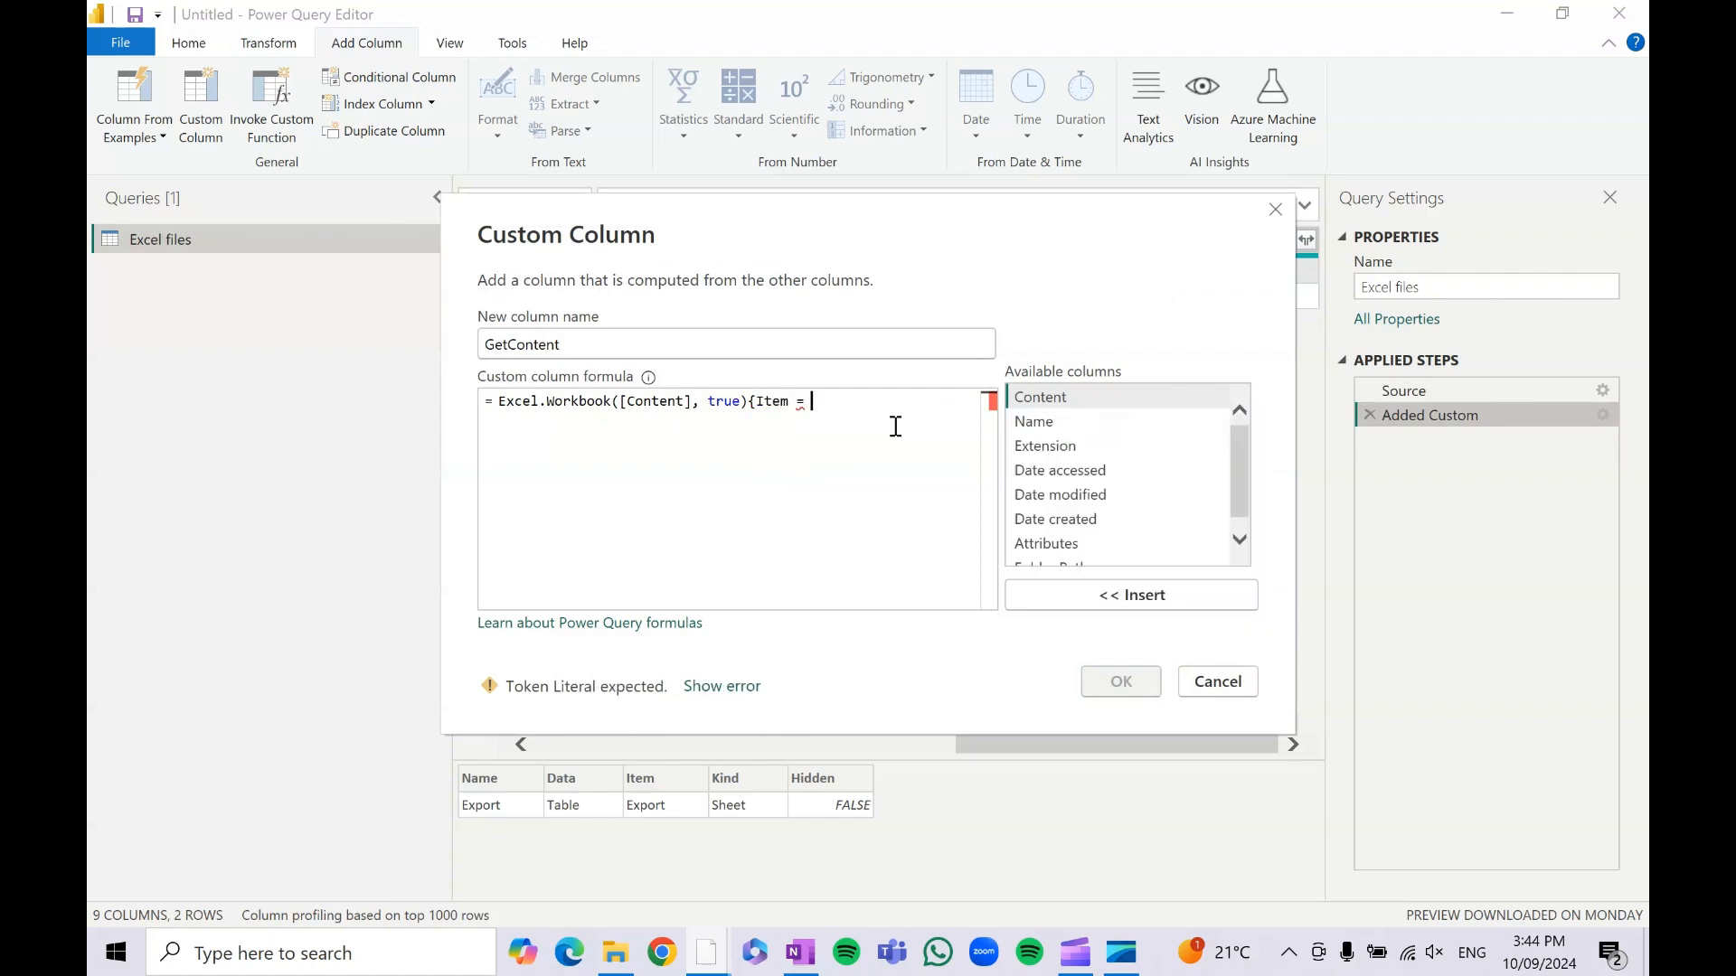
text( ")
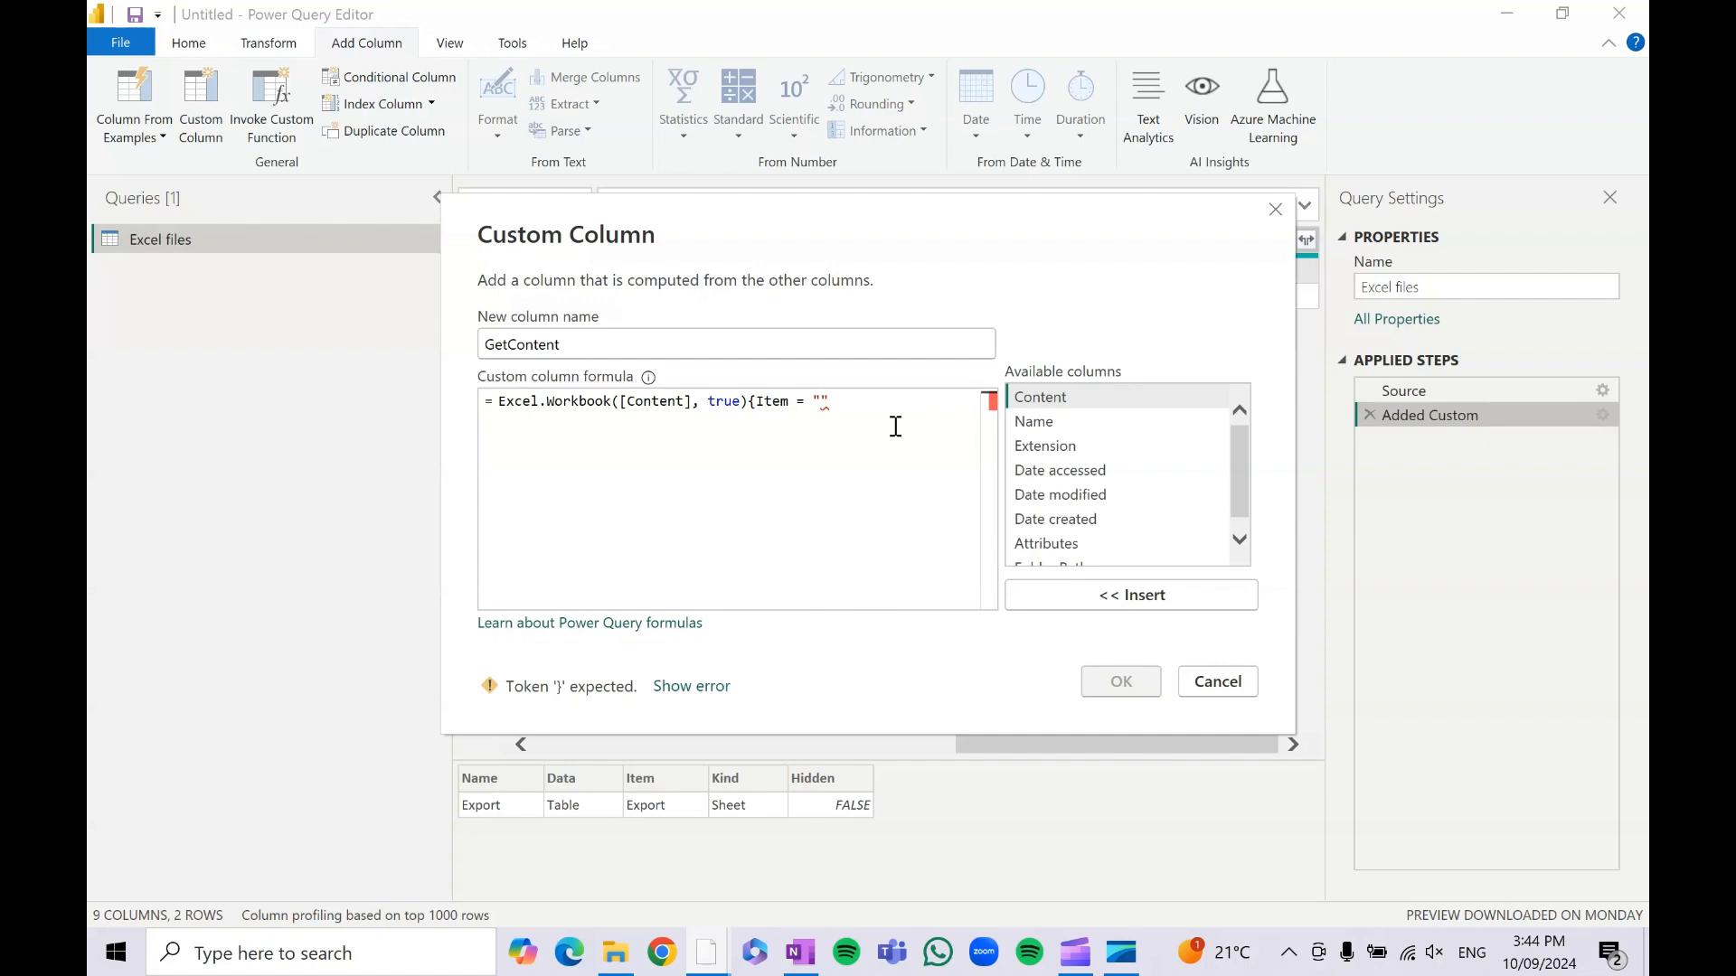
text(Export)
key(ctrl+Left)
key(ctrl+Left)
key(ctrl+Left)
key(ctrl+Left)
text([)
key(Right)
key(Right)
key(Right)
key(Right)
key(Right)
key(Right)
key(Right)
key(Right)
key(Right)
key(Right)
text(})
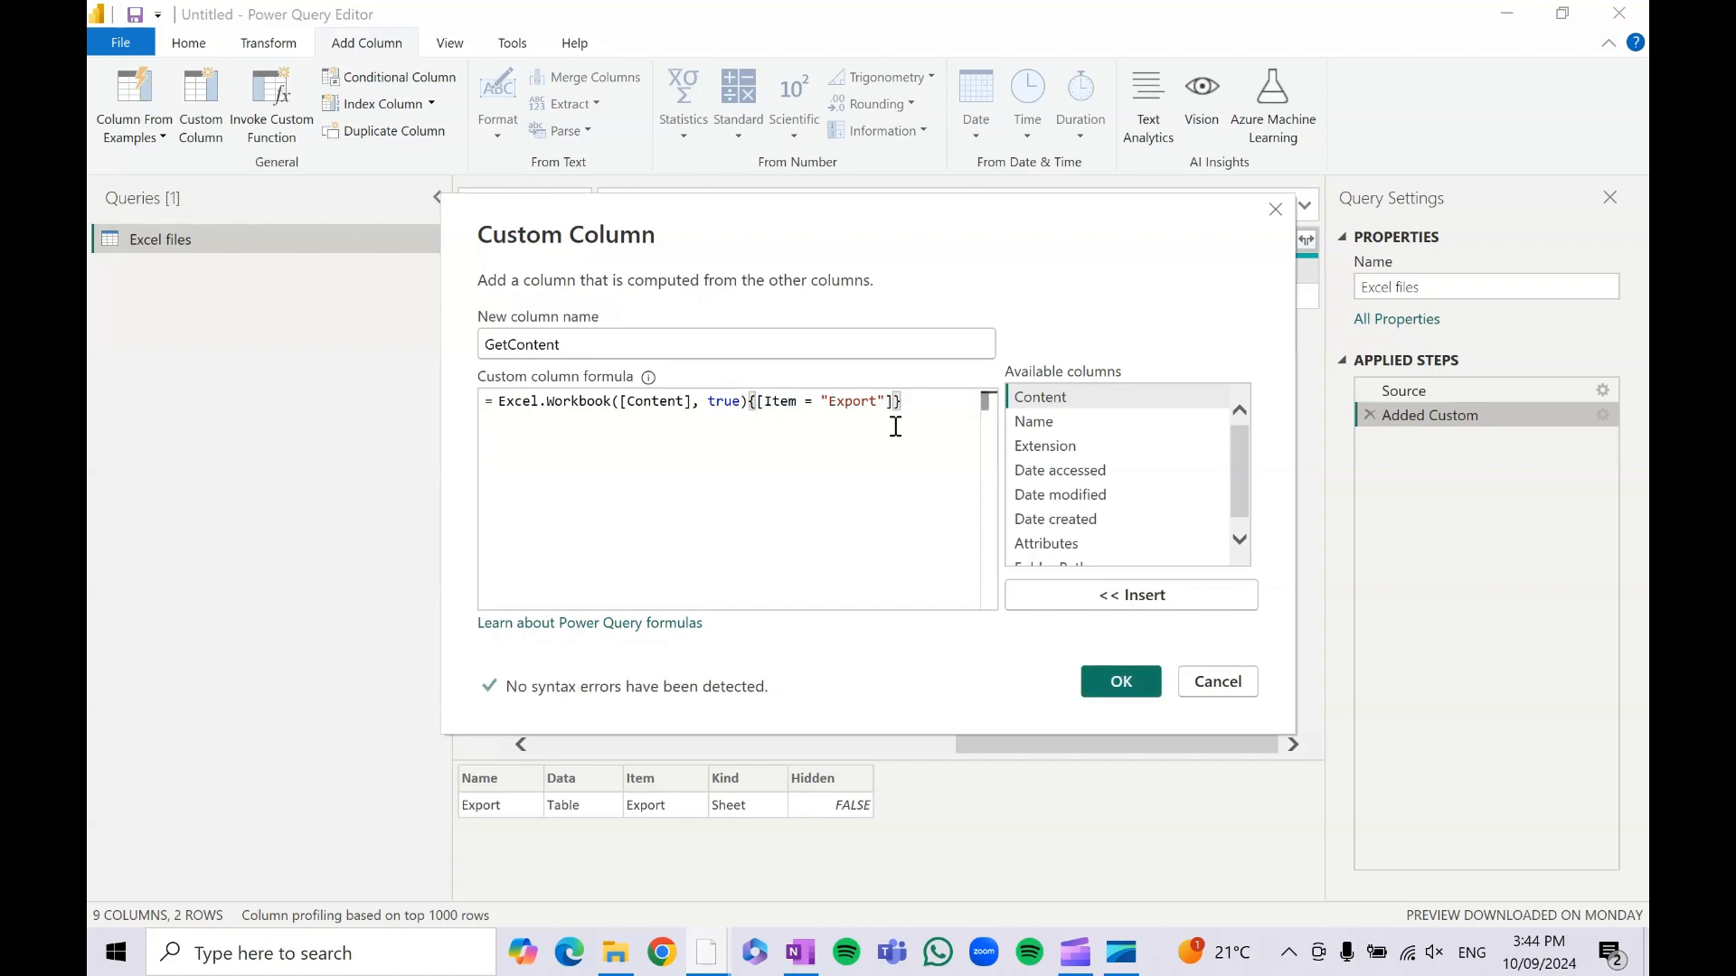
click(1118, 692)
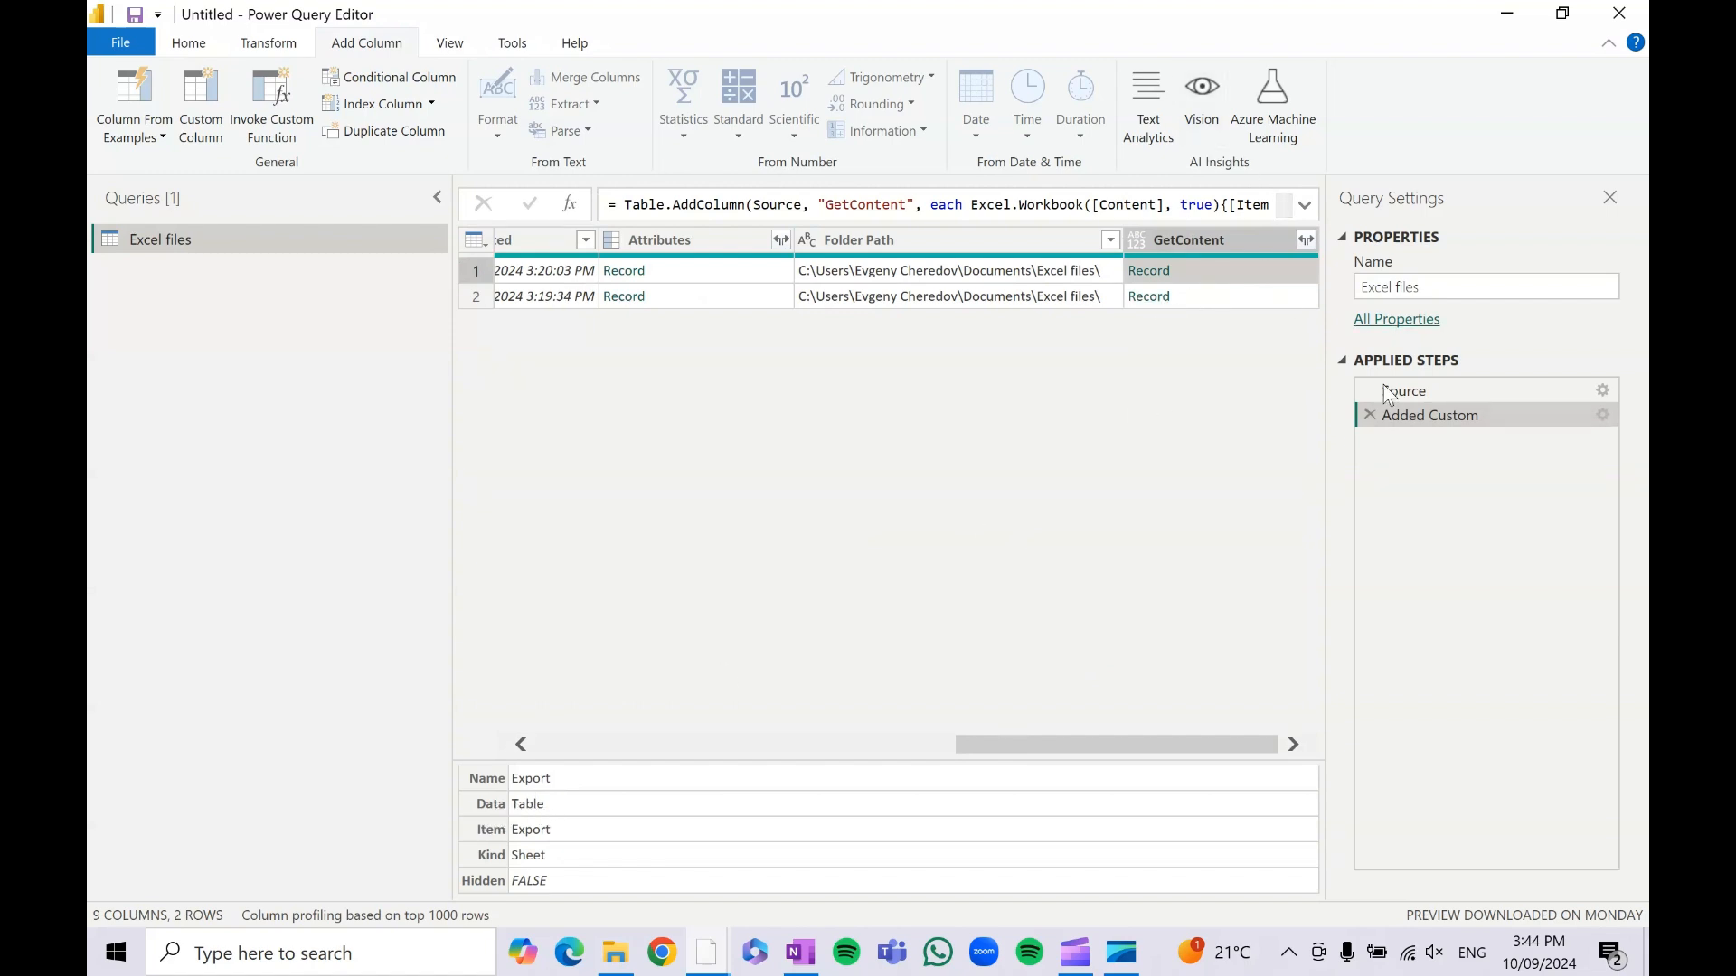
- Append [Data] to the end of the GetContent formula in the Added Custom step and preview the first row's table
click(1603, 415)
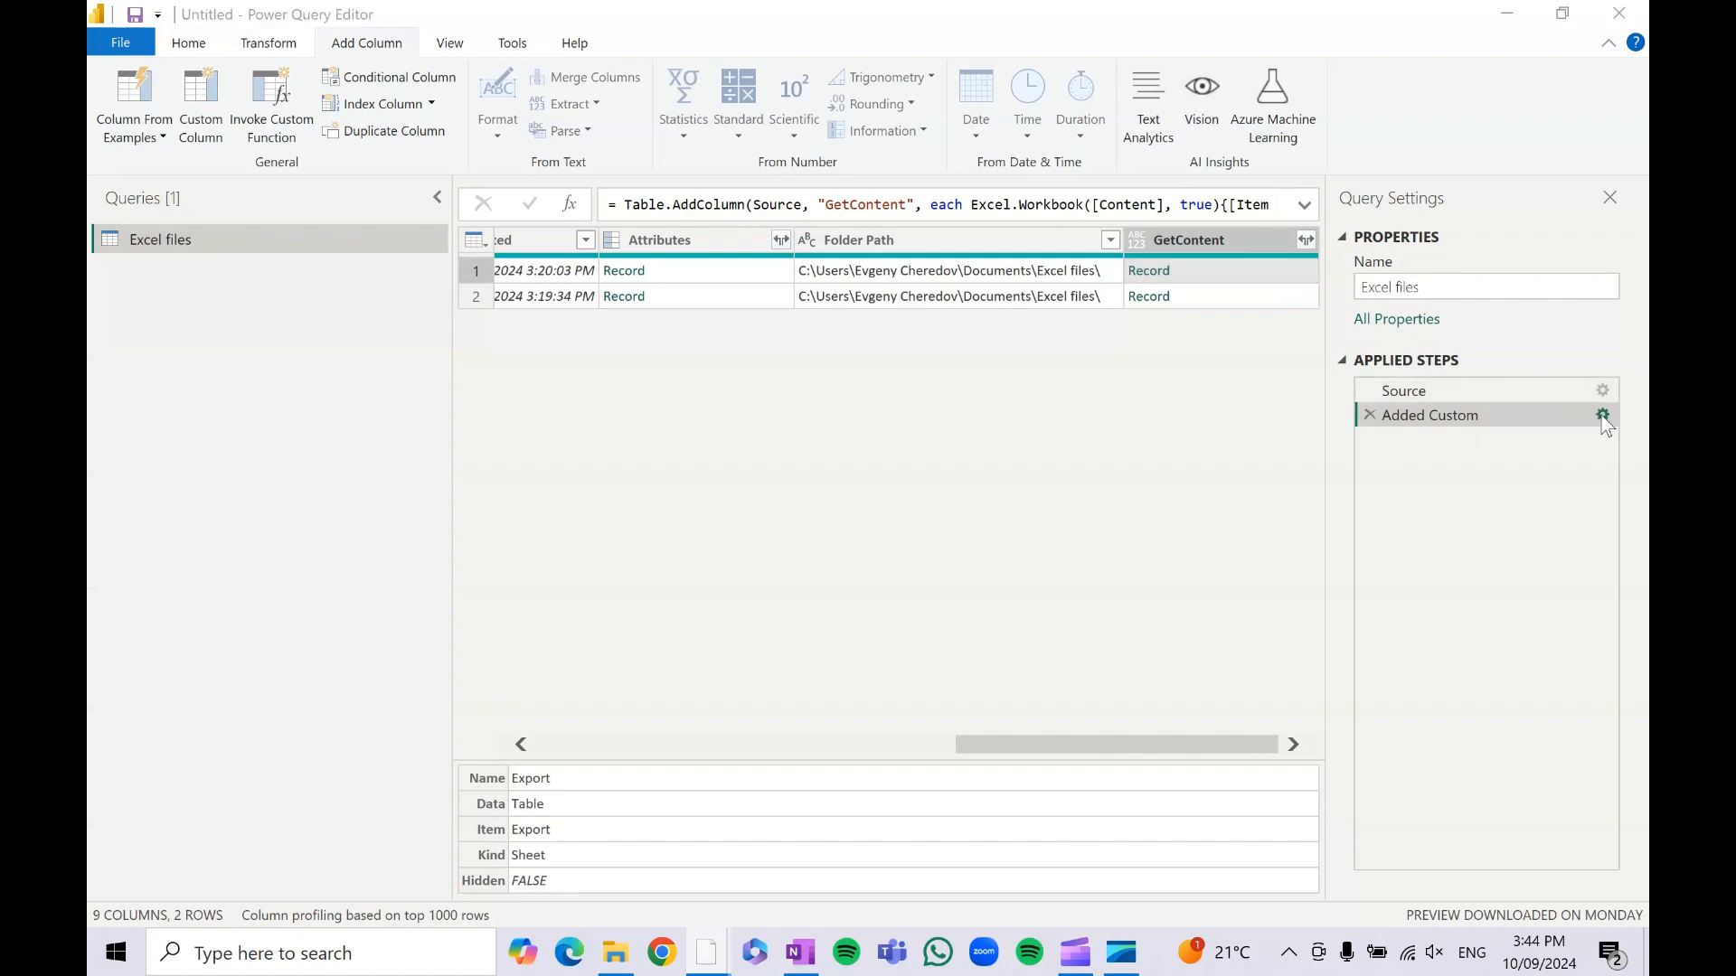
click(924, 407)
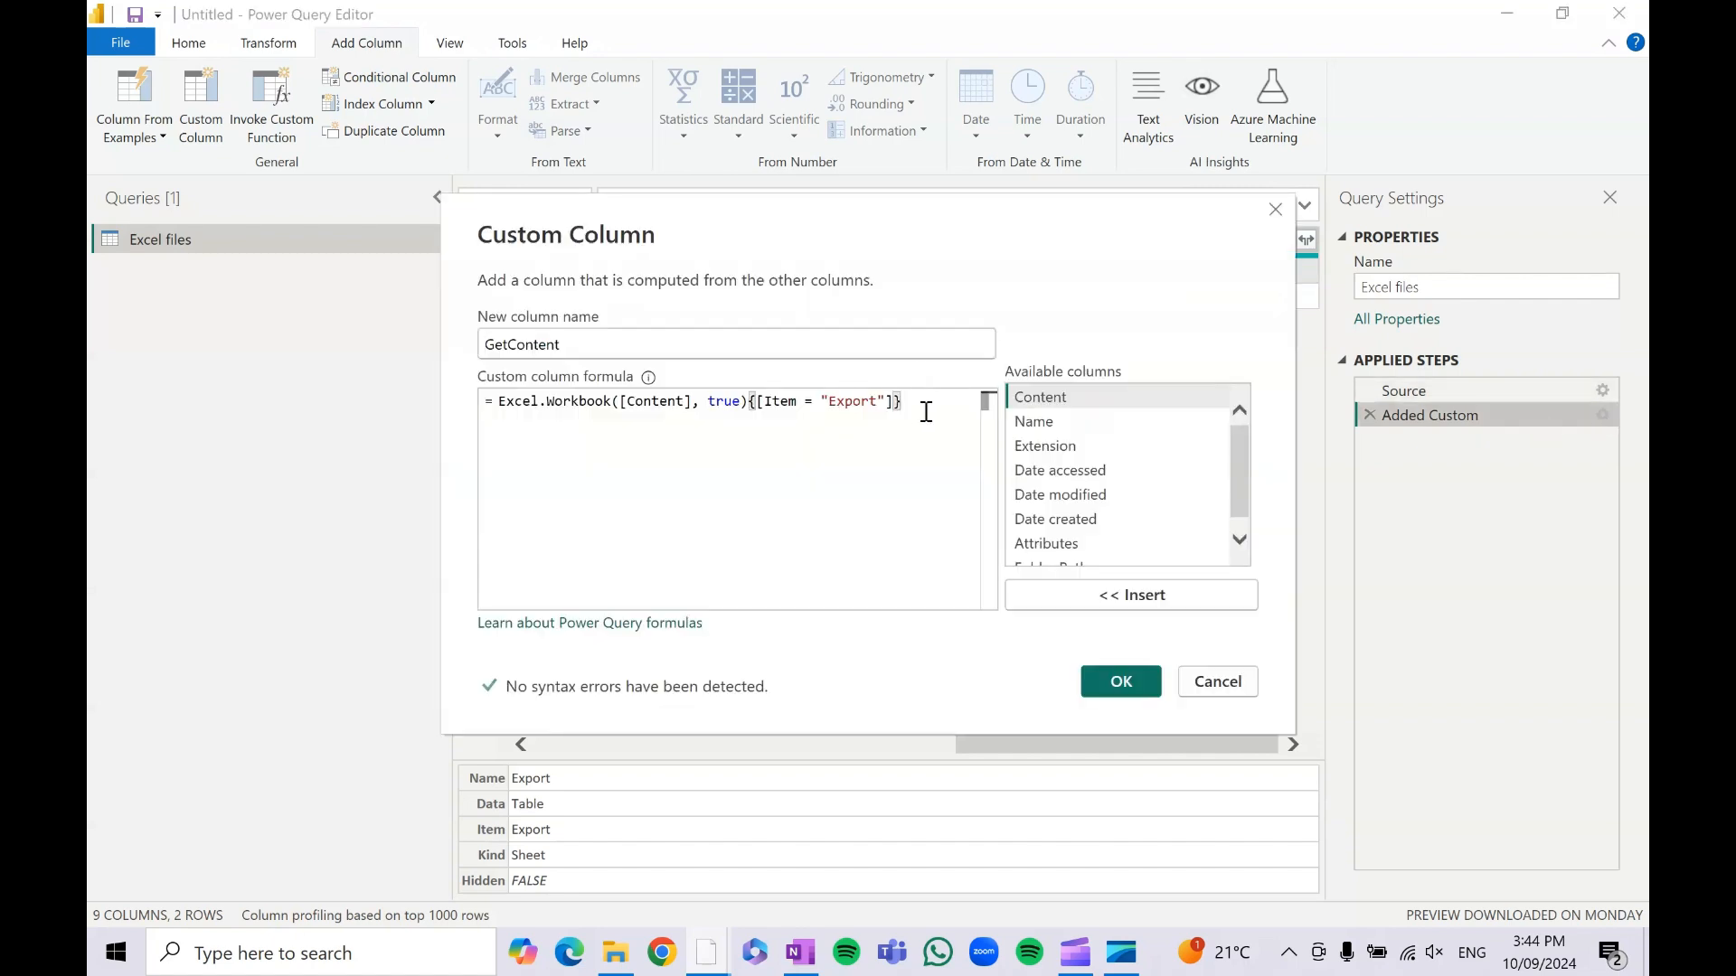
text([)
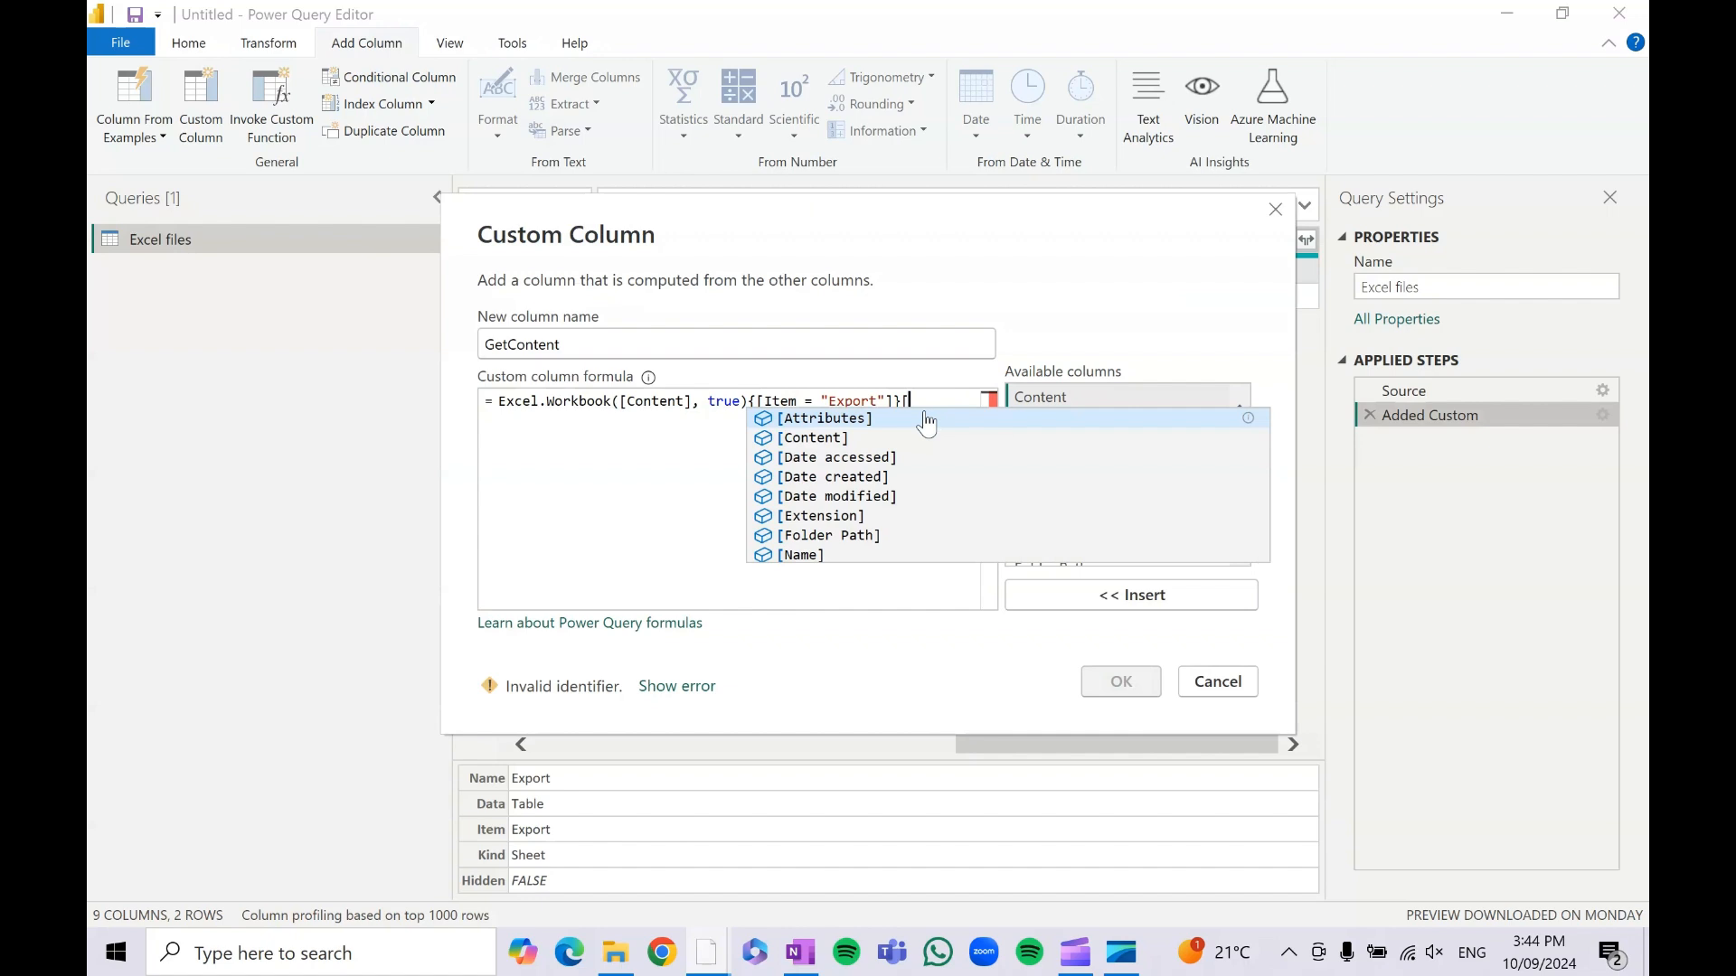
text(Data])
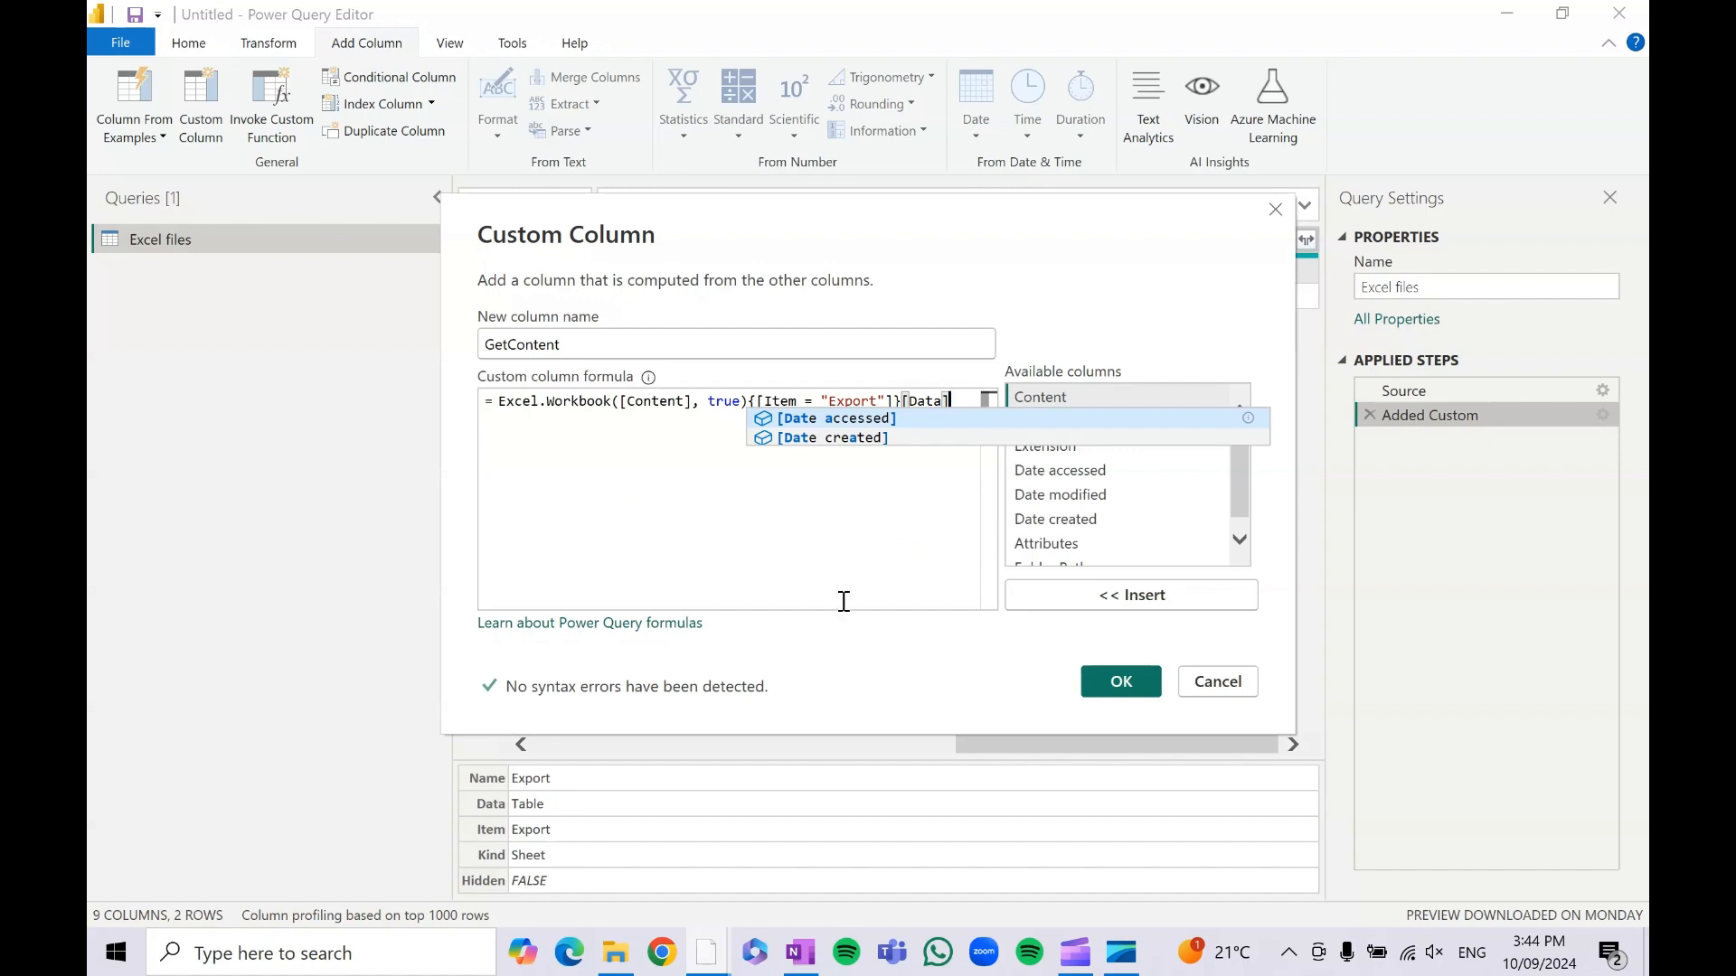
click(561, 400)
click(972, 399)
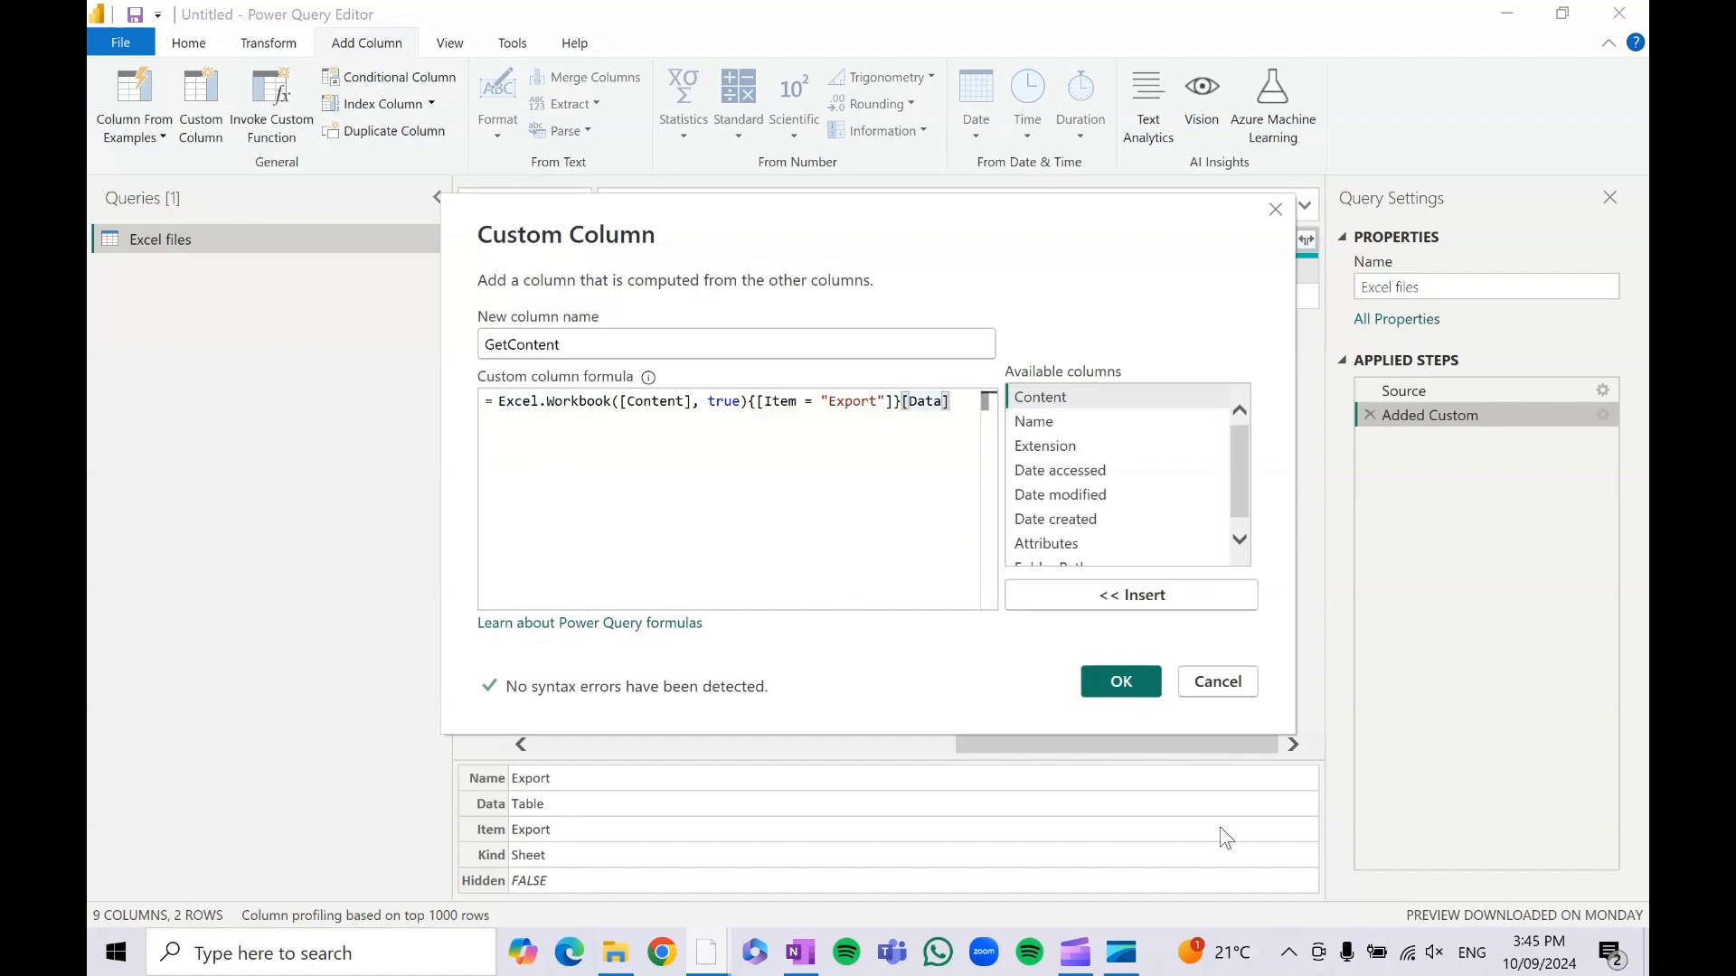
click(1119, 692)
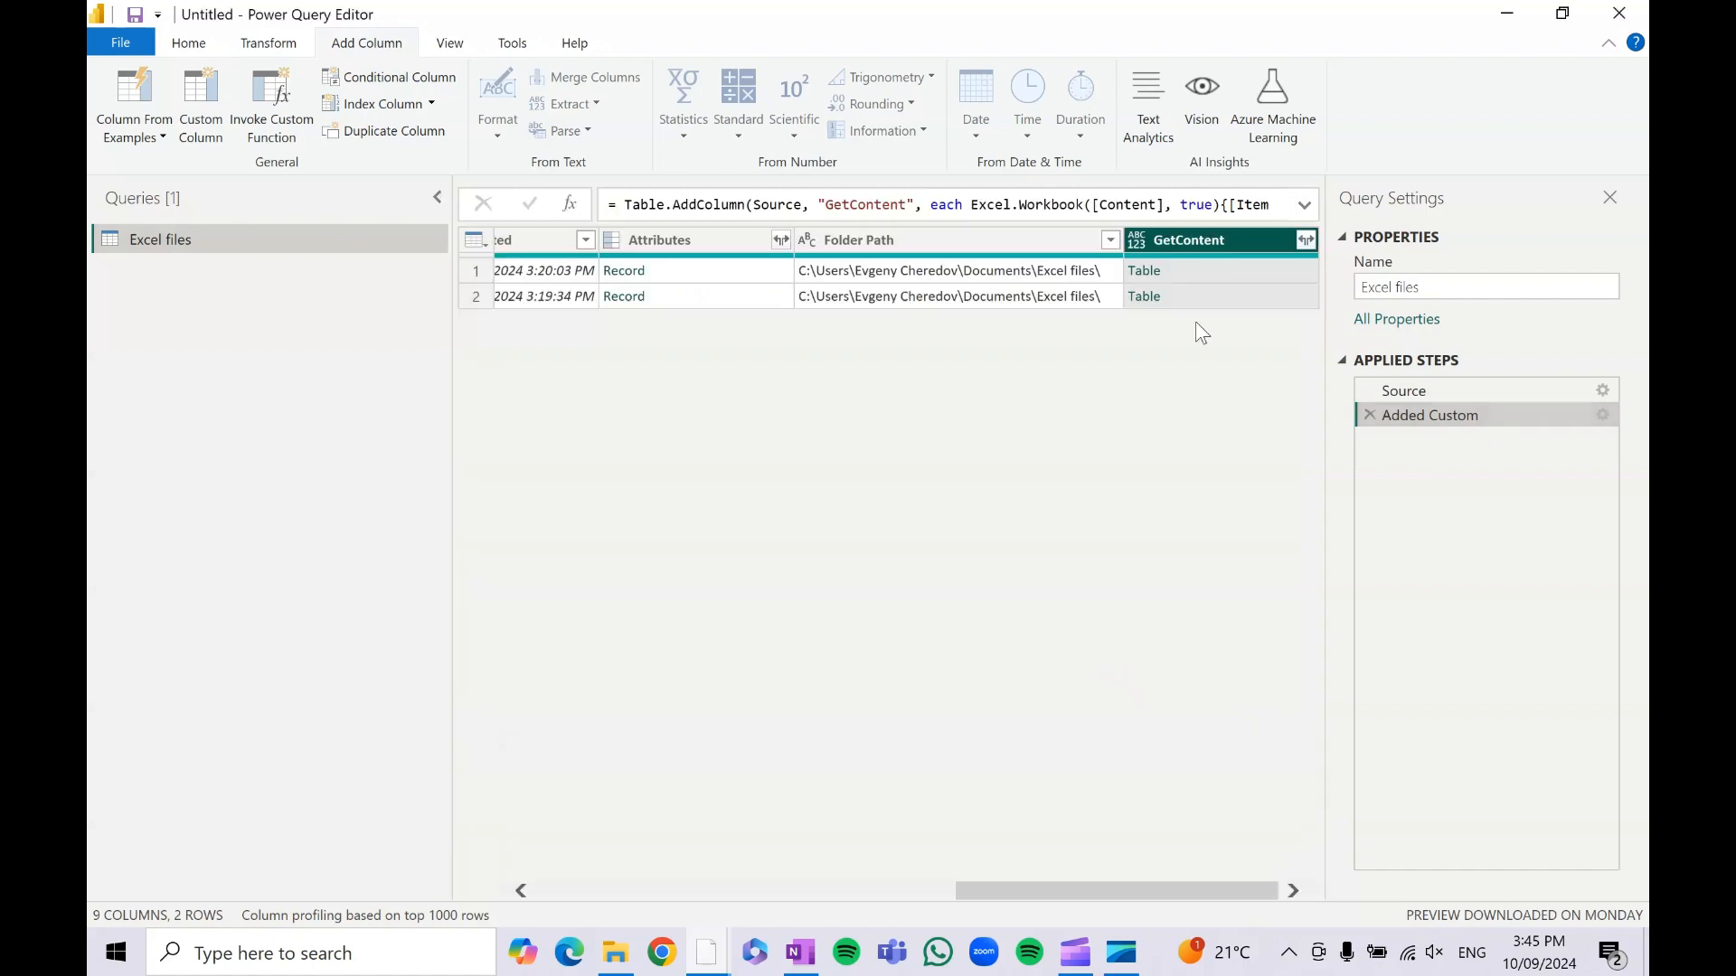
click(1195, 268)
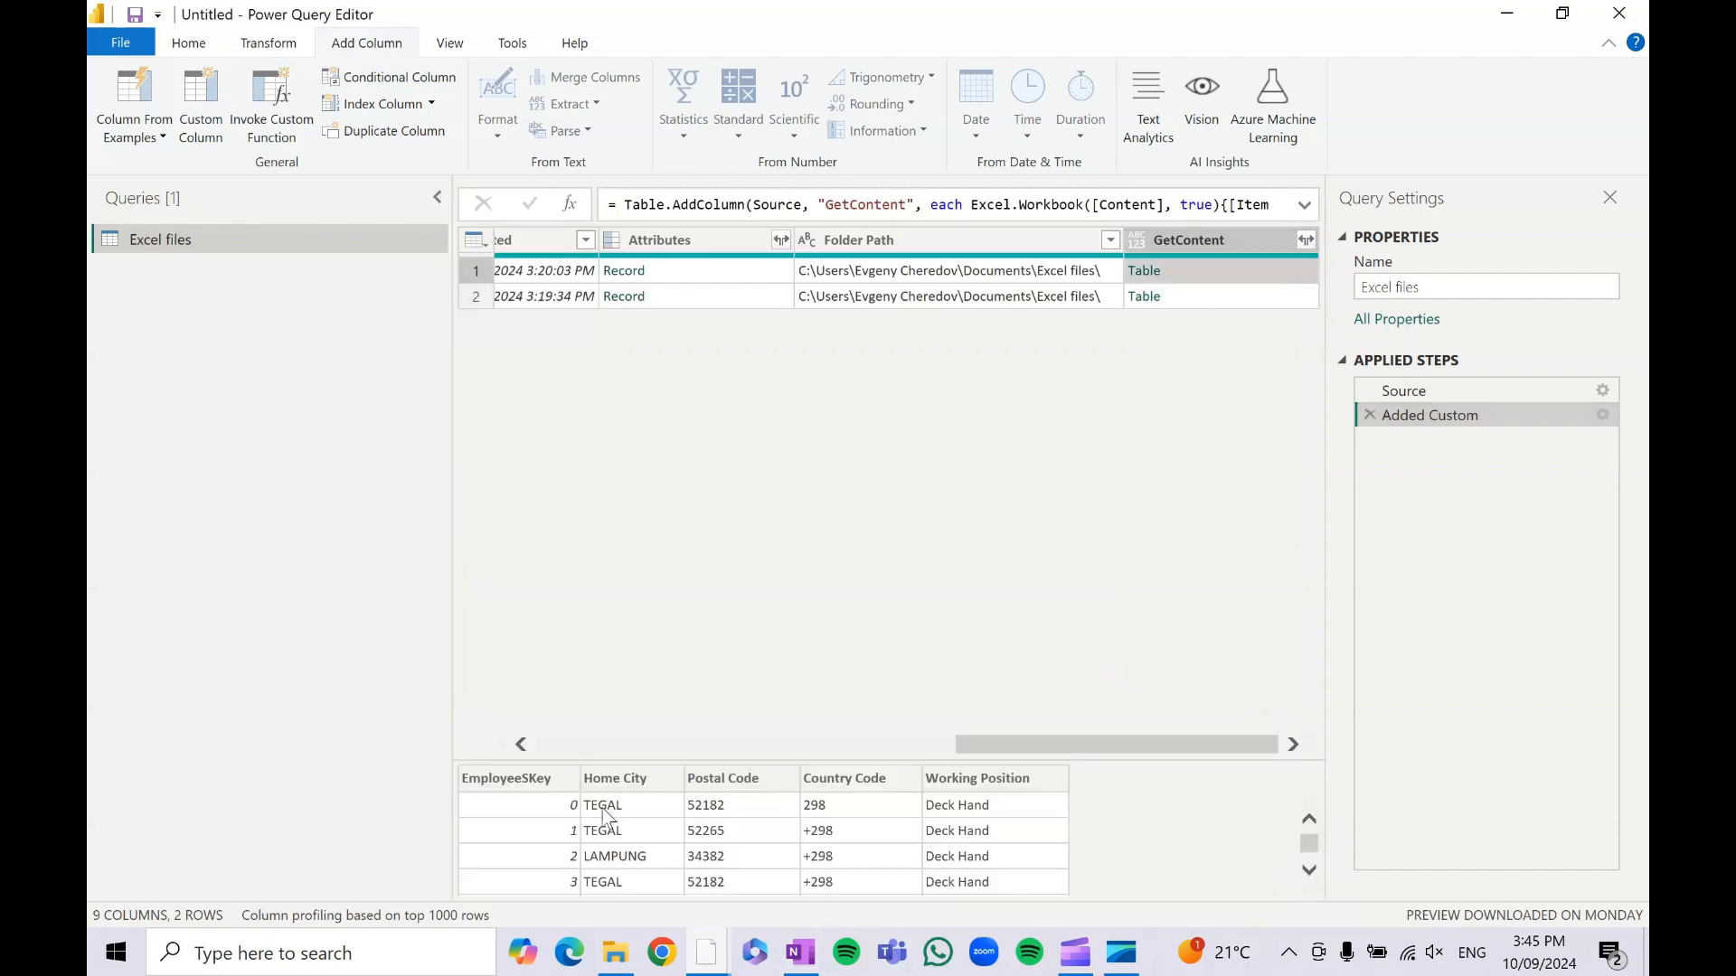
drag(1016, 762, 1267, 790)
- Remove all columns from the file list except Name and GetContent
drag(969, 802, 506, 778)
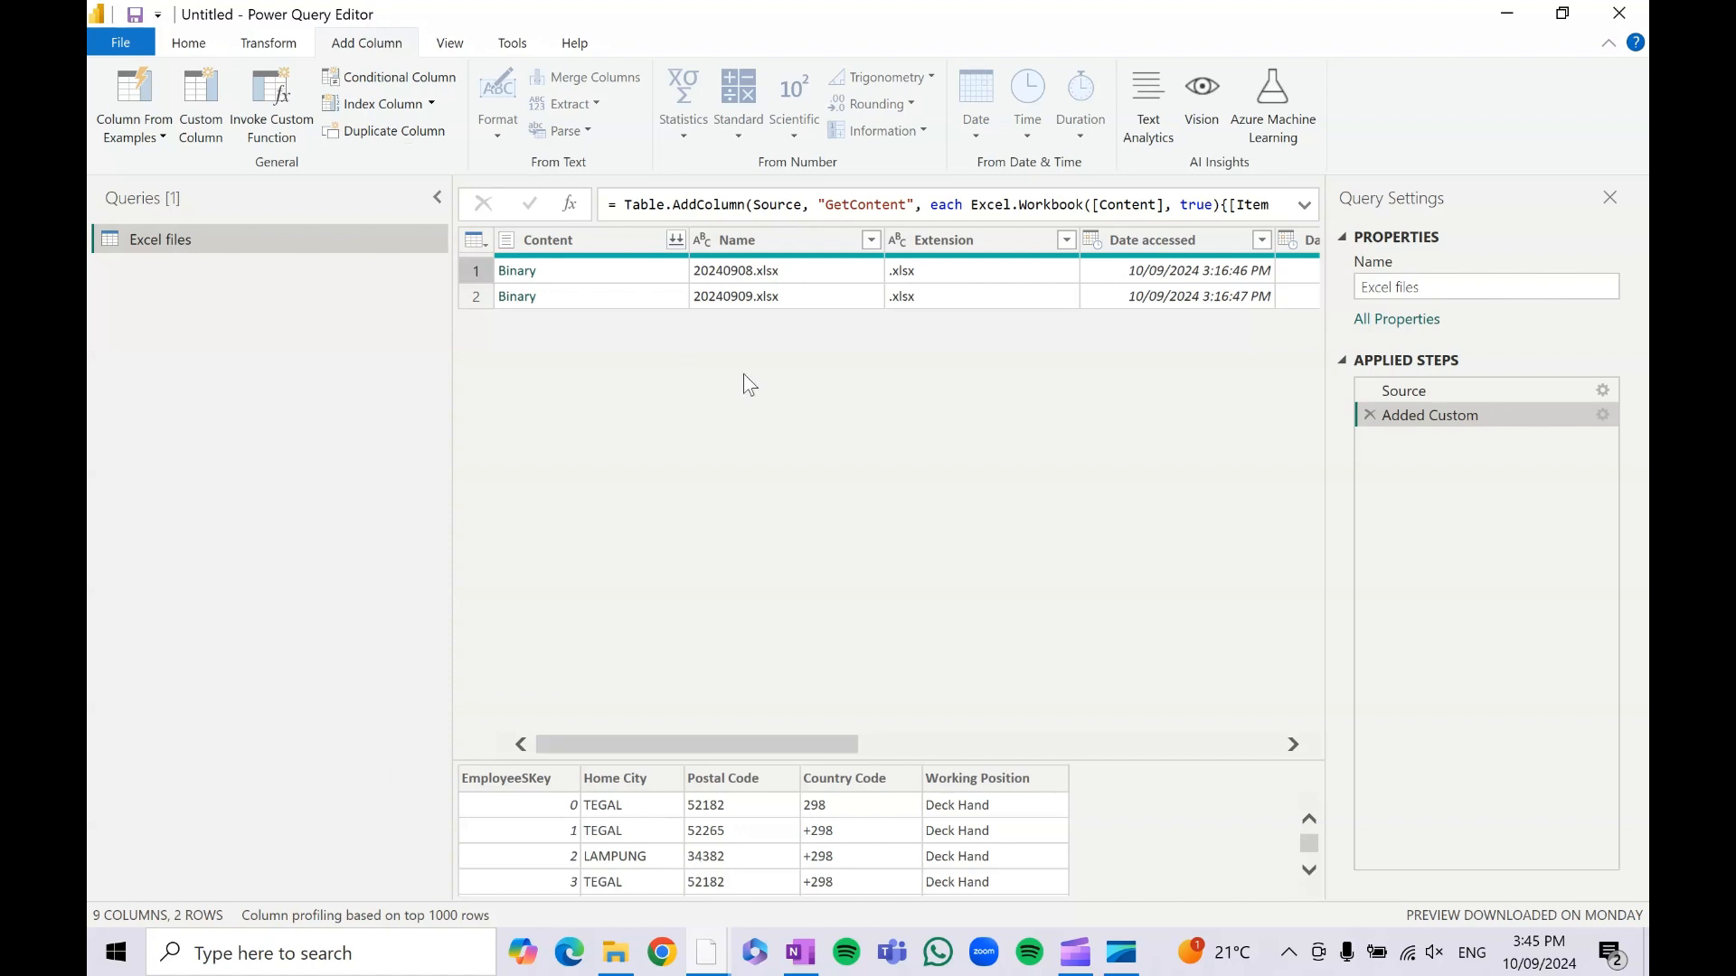
click(776, 240)
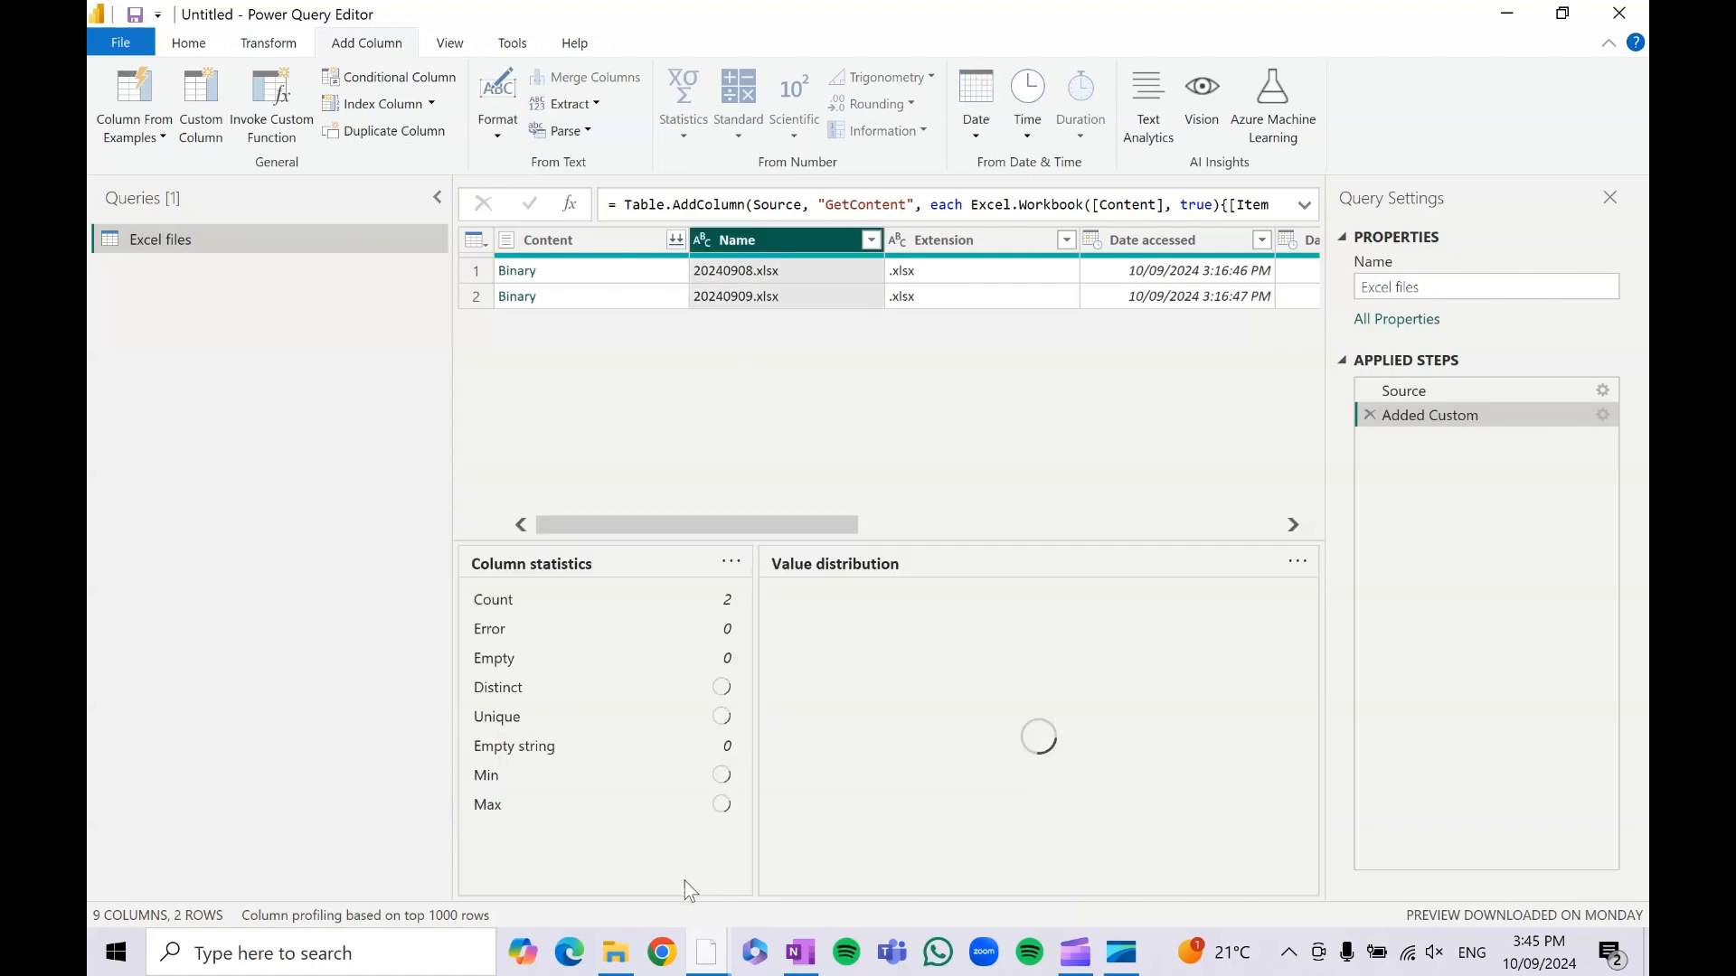
drag(725, 526, 1433, 416)
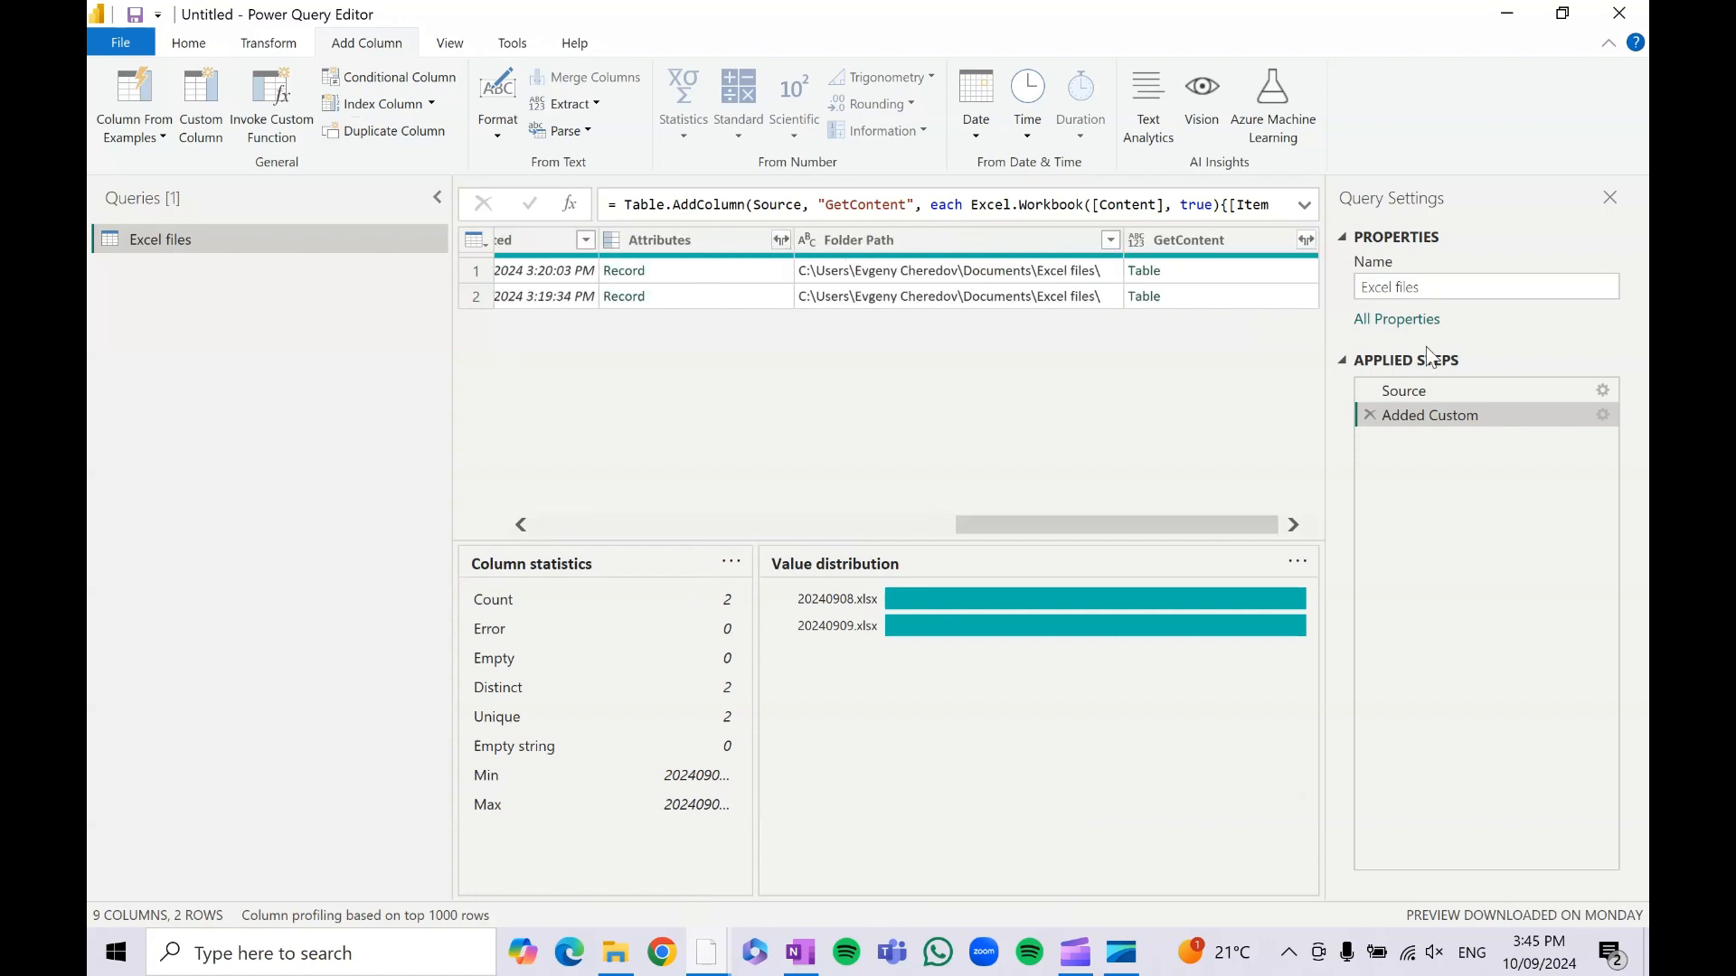
click(1212, 240)
right_click(1209, 242)
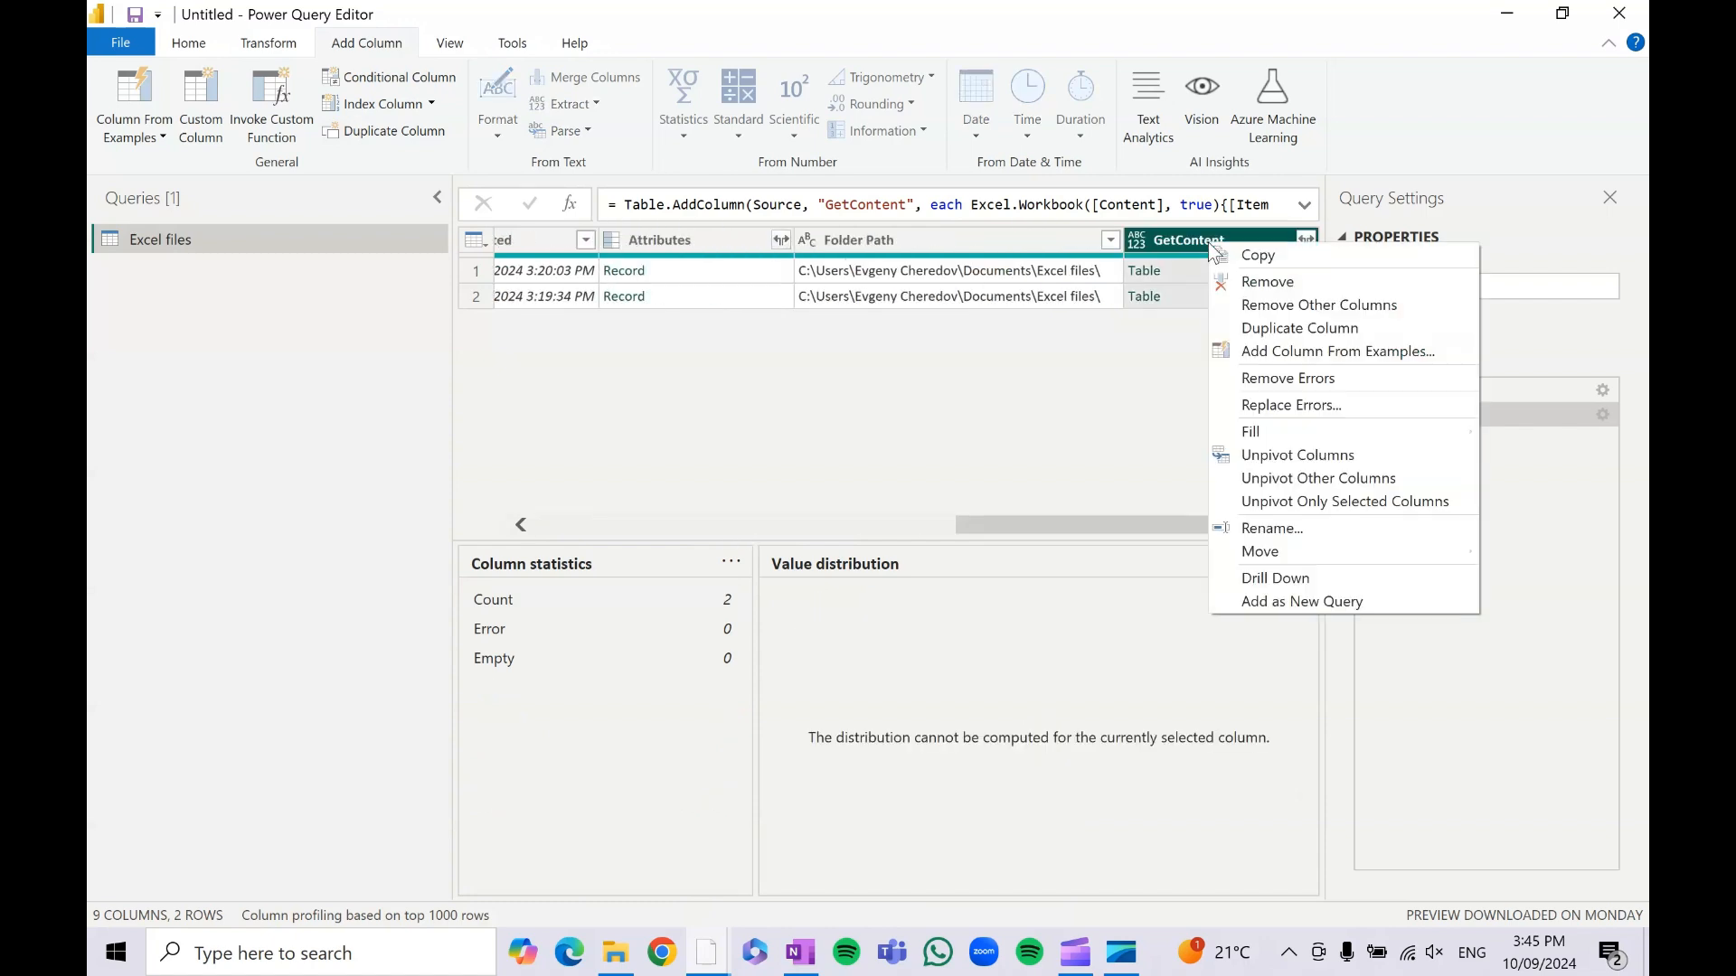
click(1335, 307)
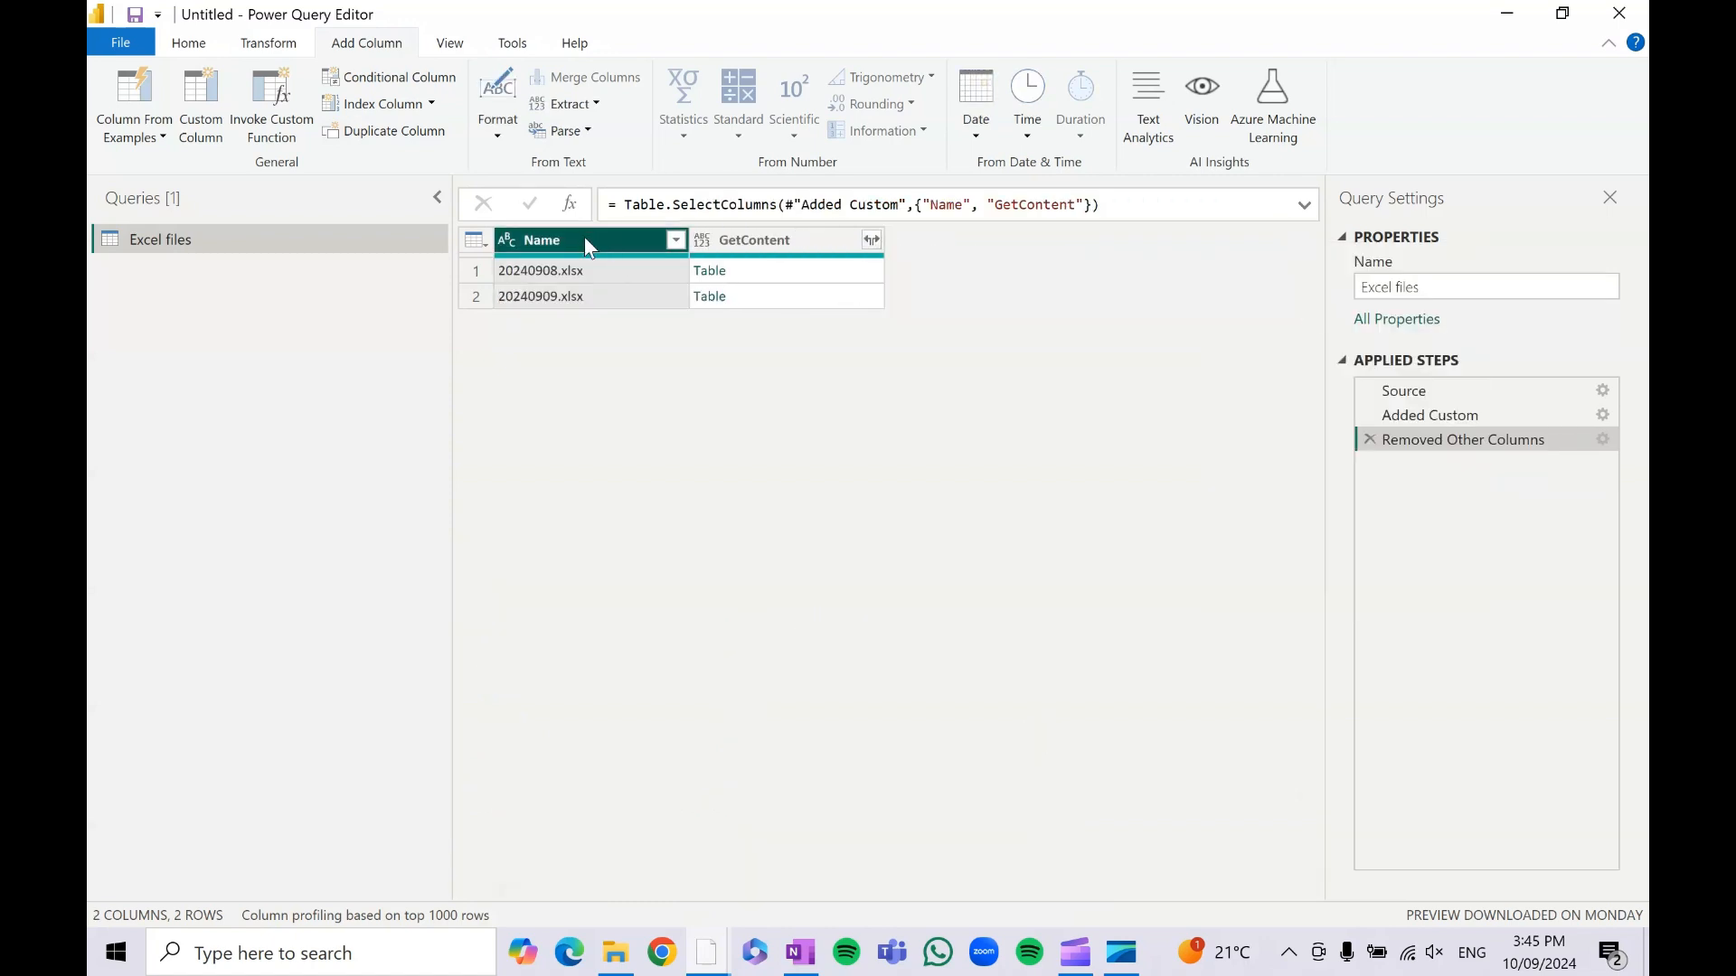
- Rename the Name column to Date
double_click(568, 253)
text(Date)
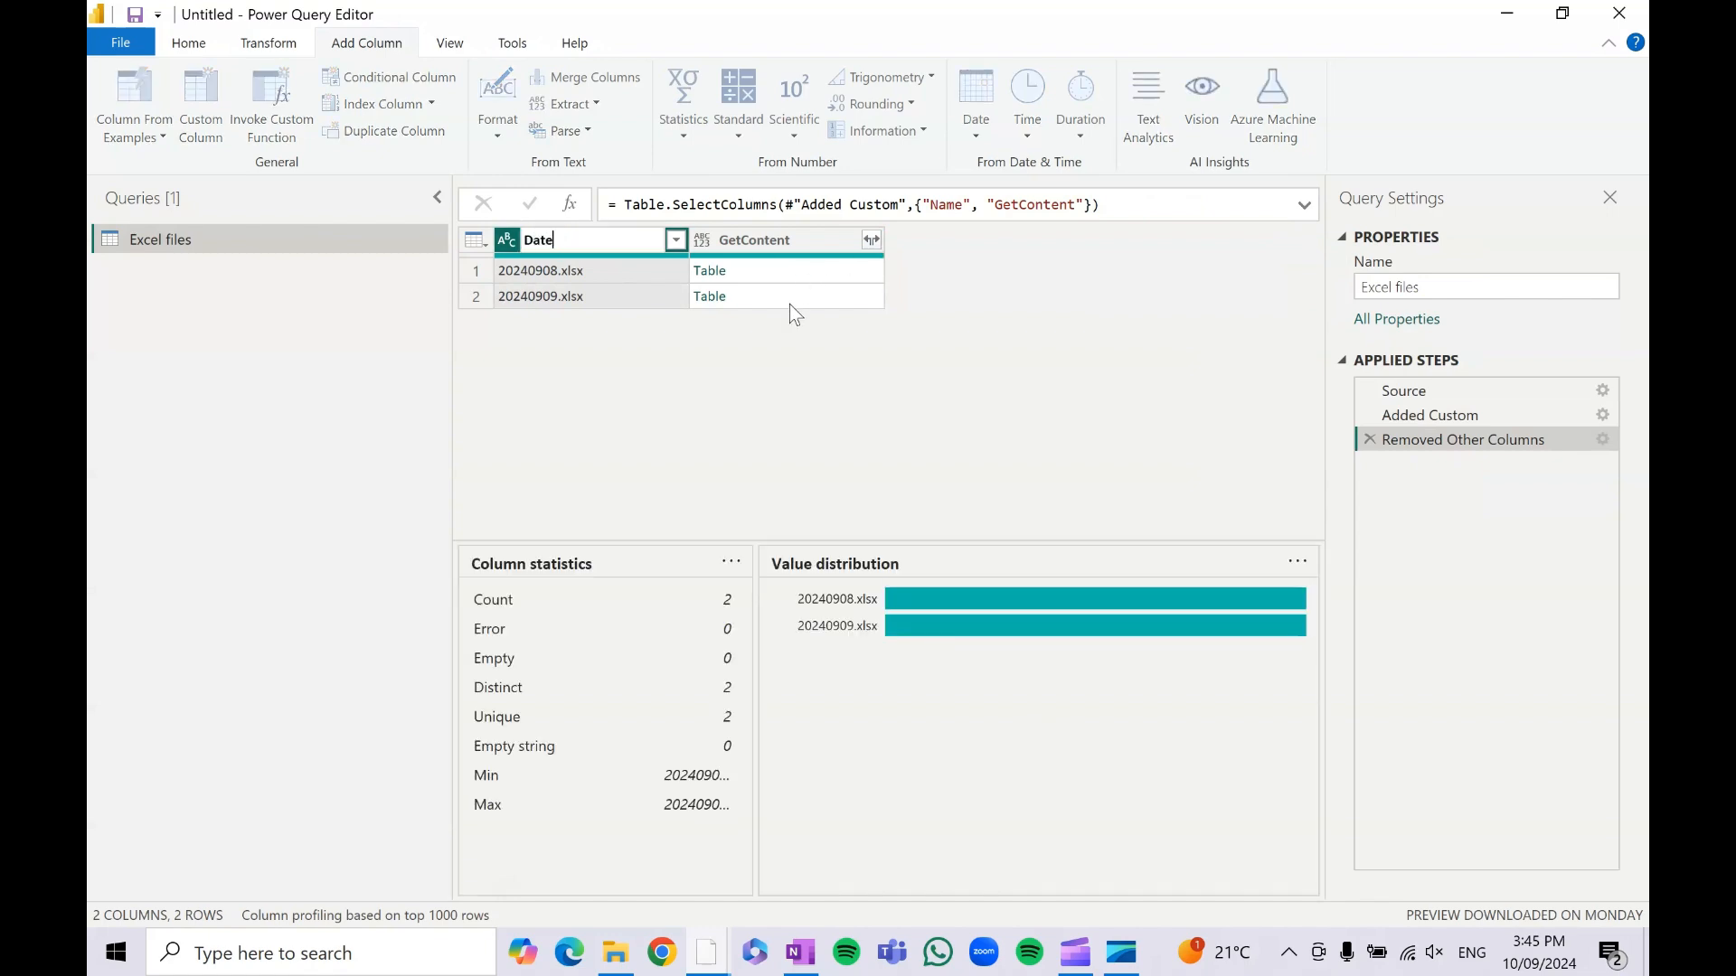
key(Return)
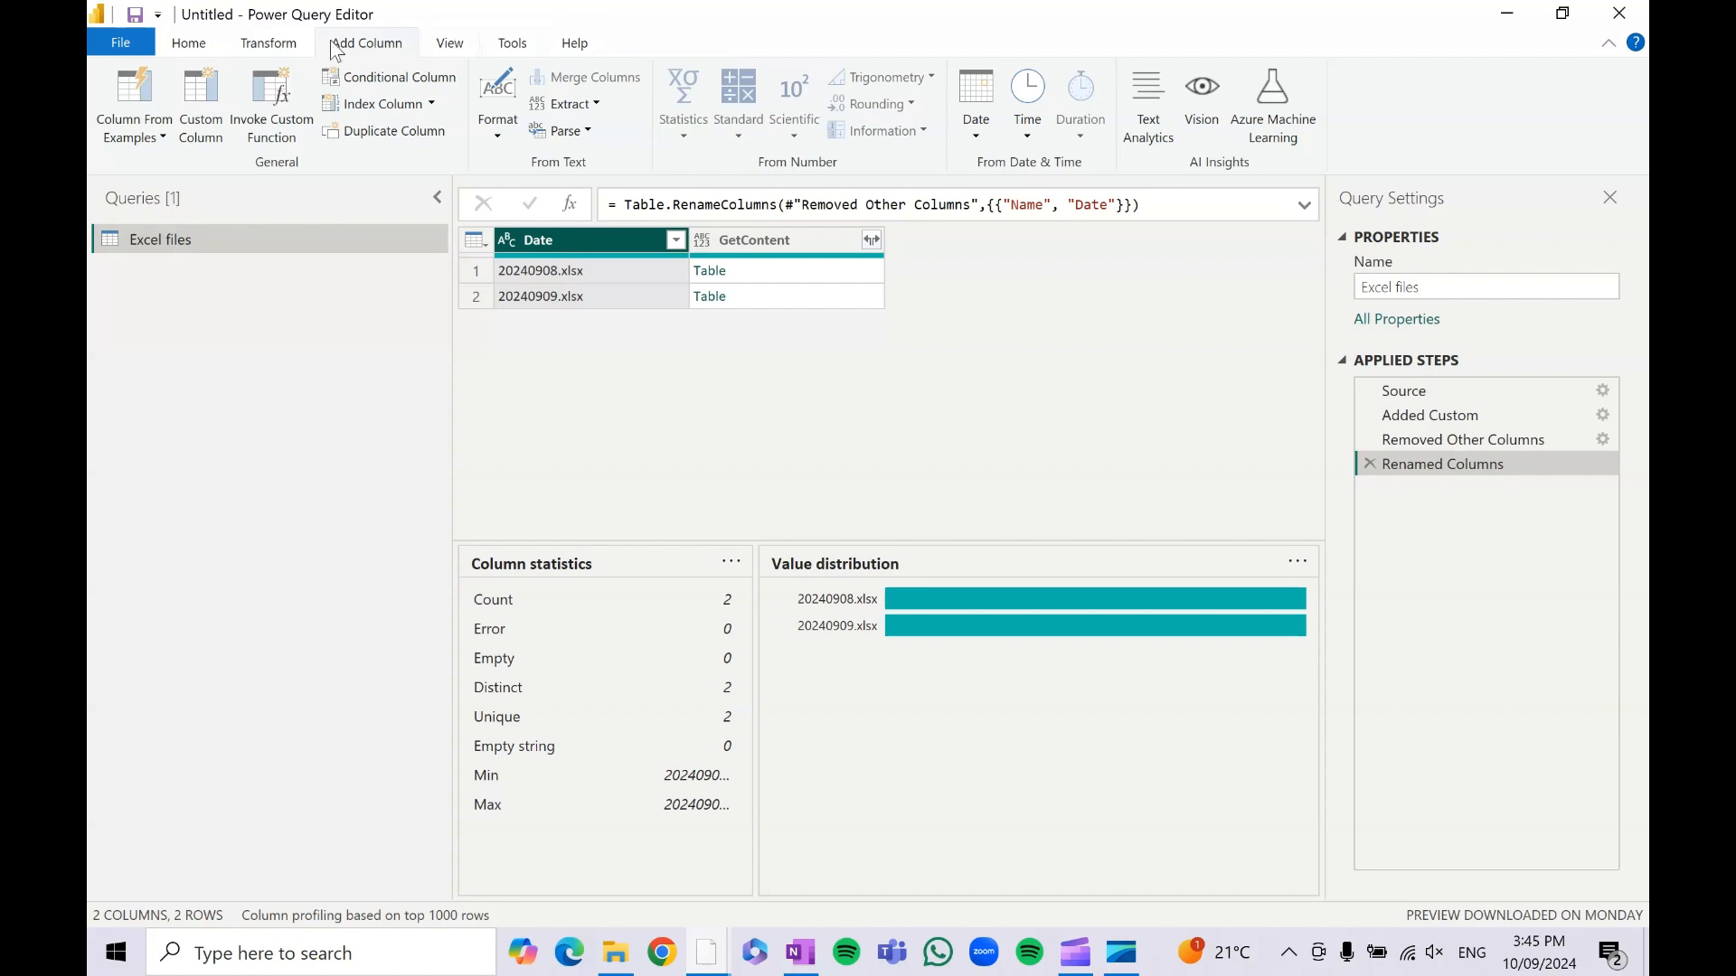
- Extract the text before the delimiter .xlsx in the Date column and change the column's data type to Date
click(262, 44)
click(936, 105)
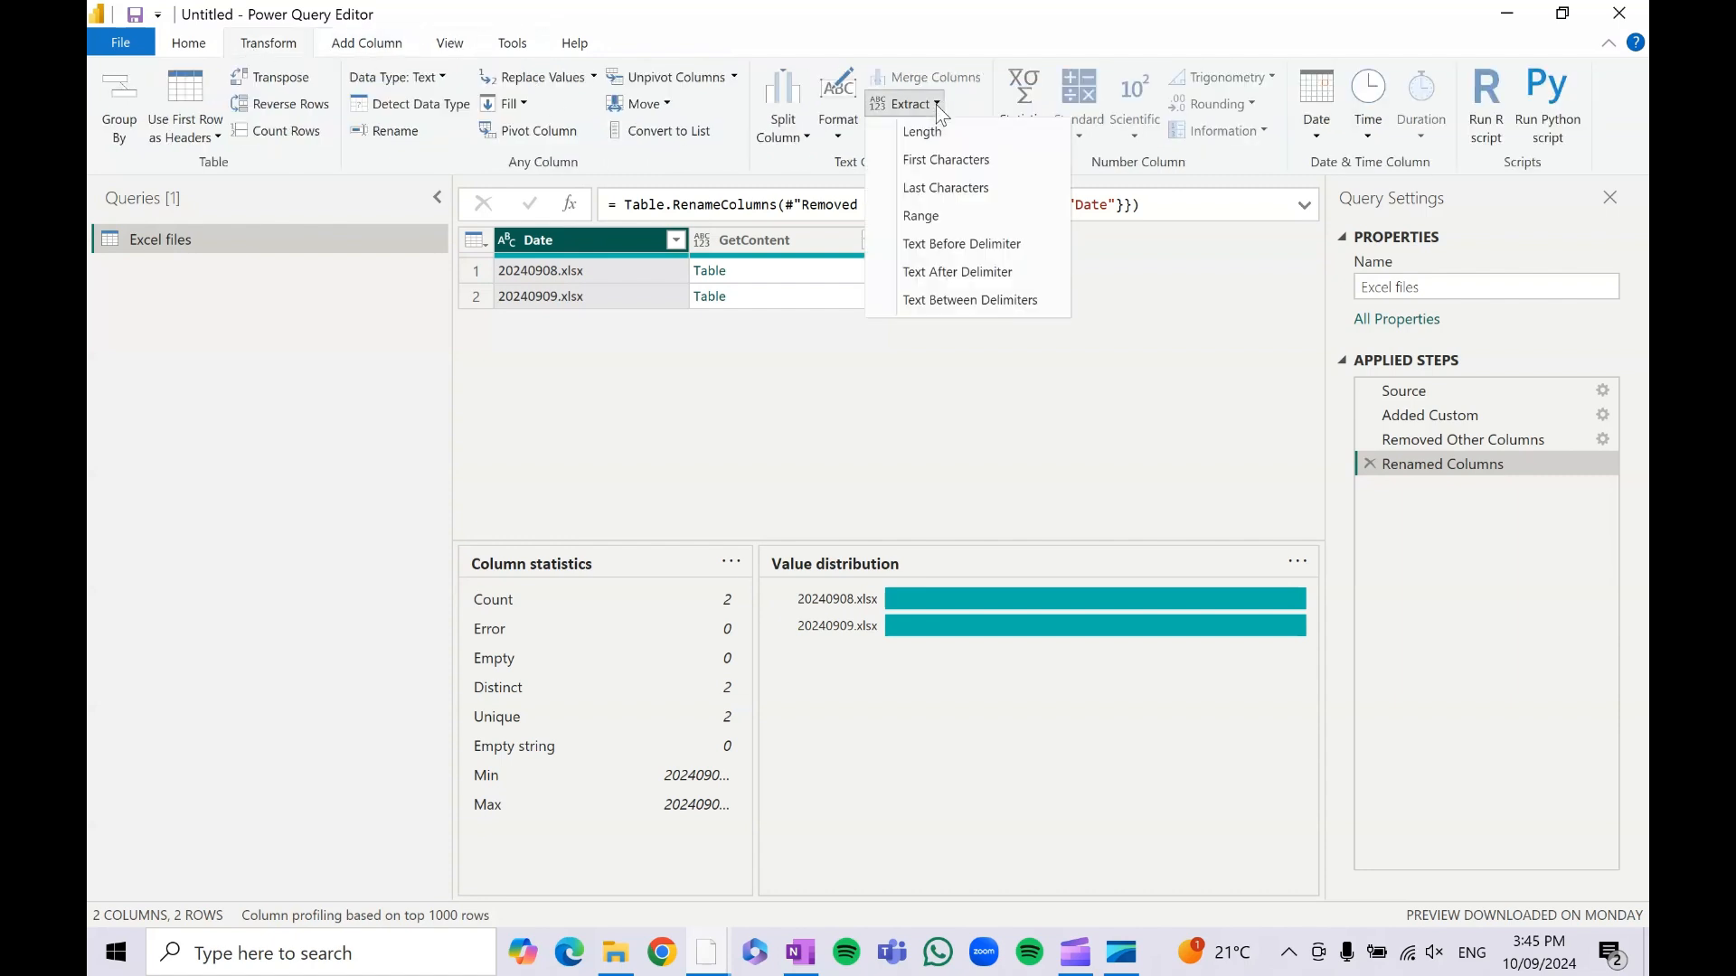
click(961, 244)
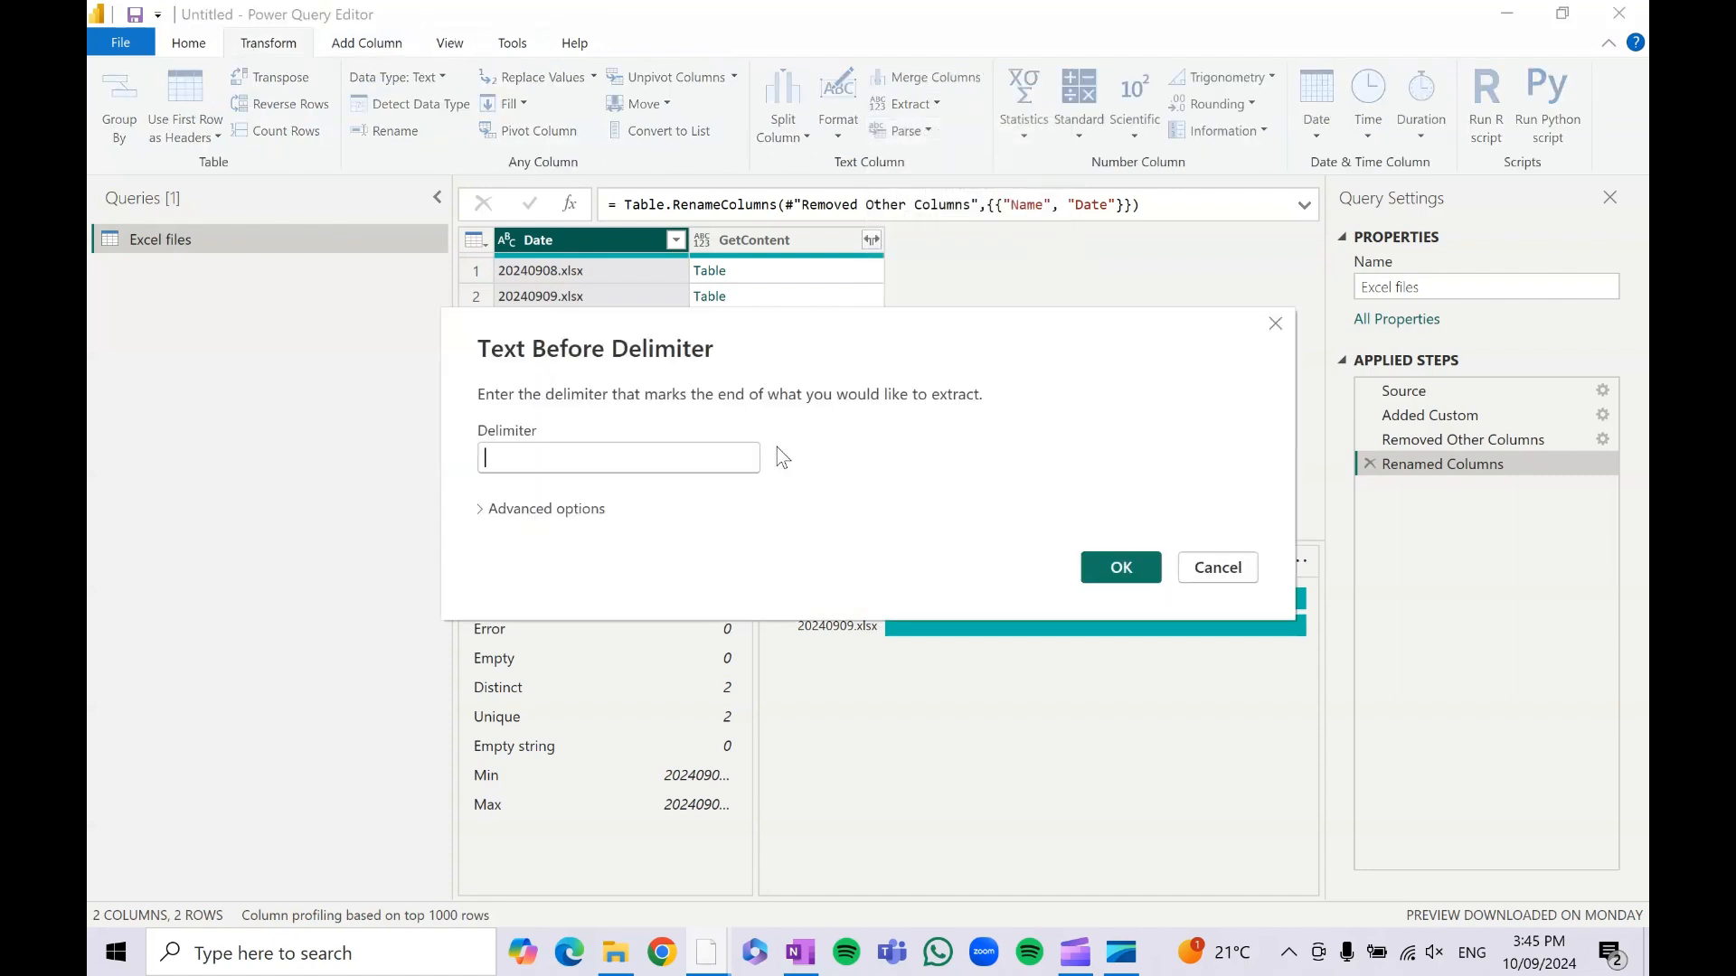
text(.xlsx)
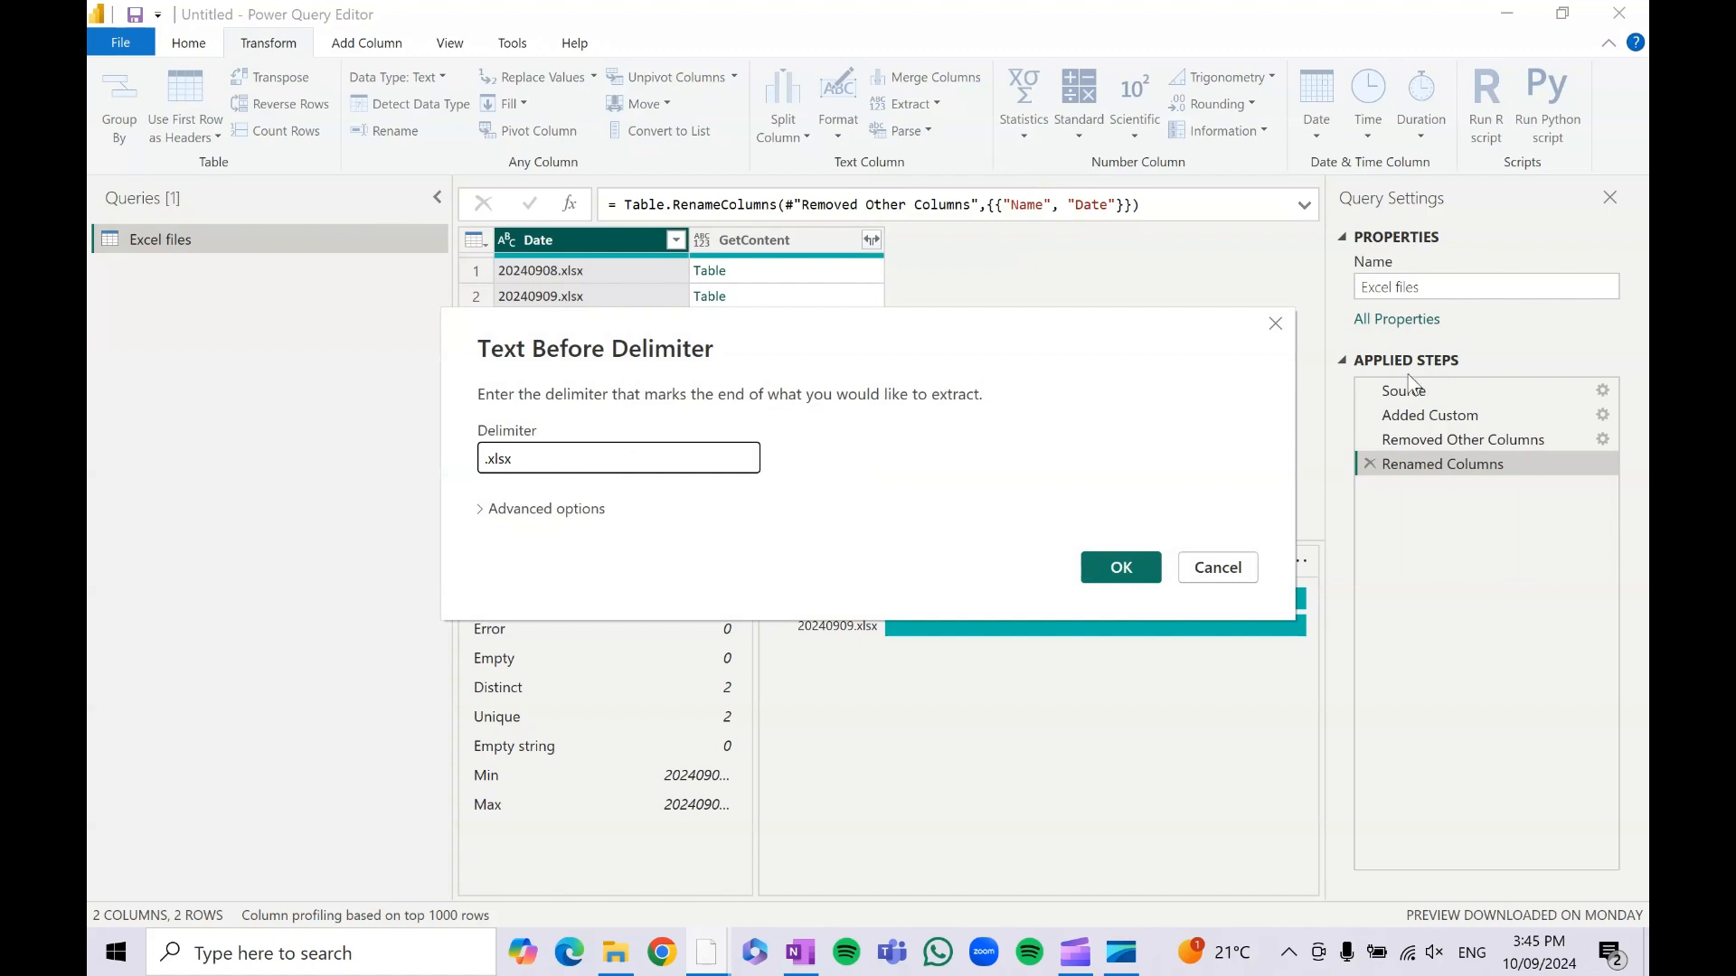
click(1083, 567)
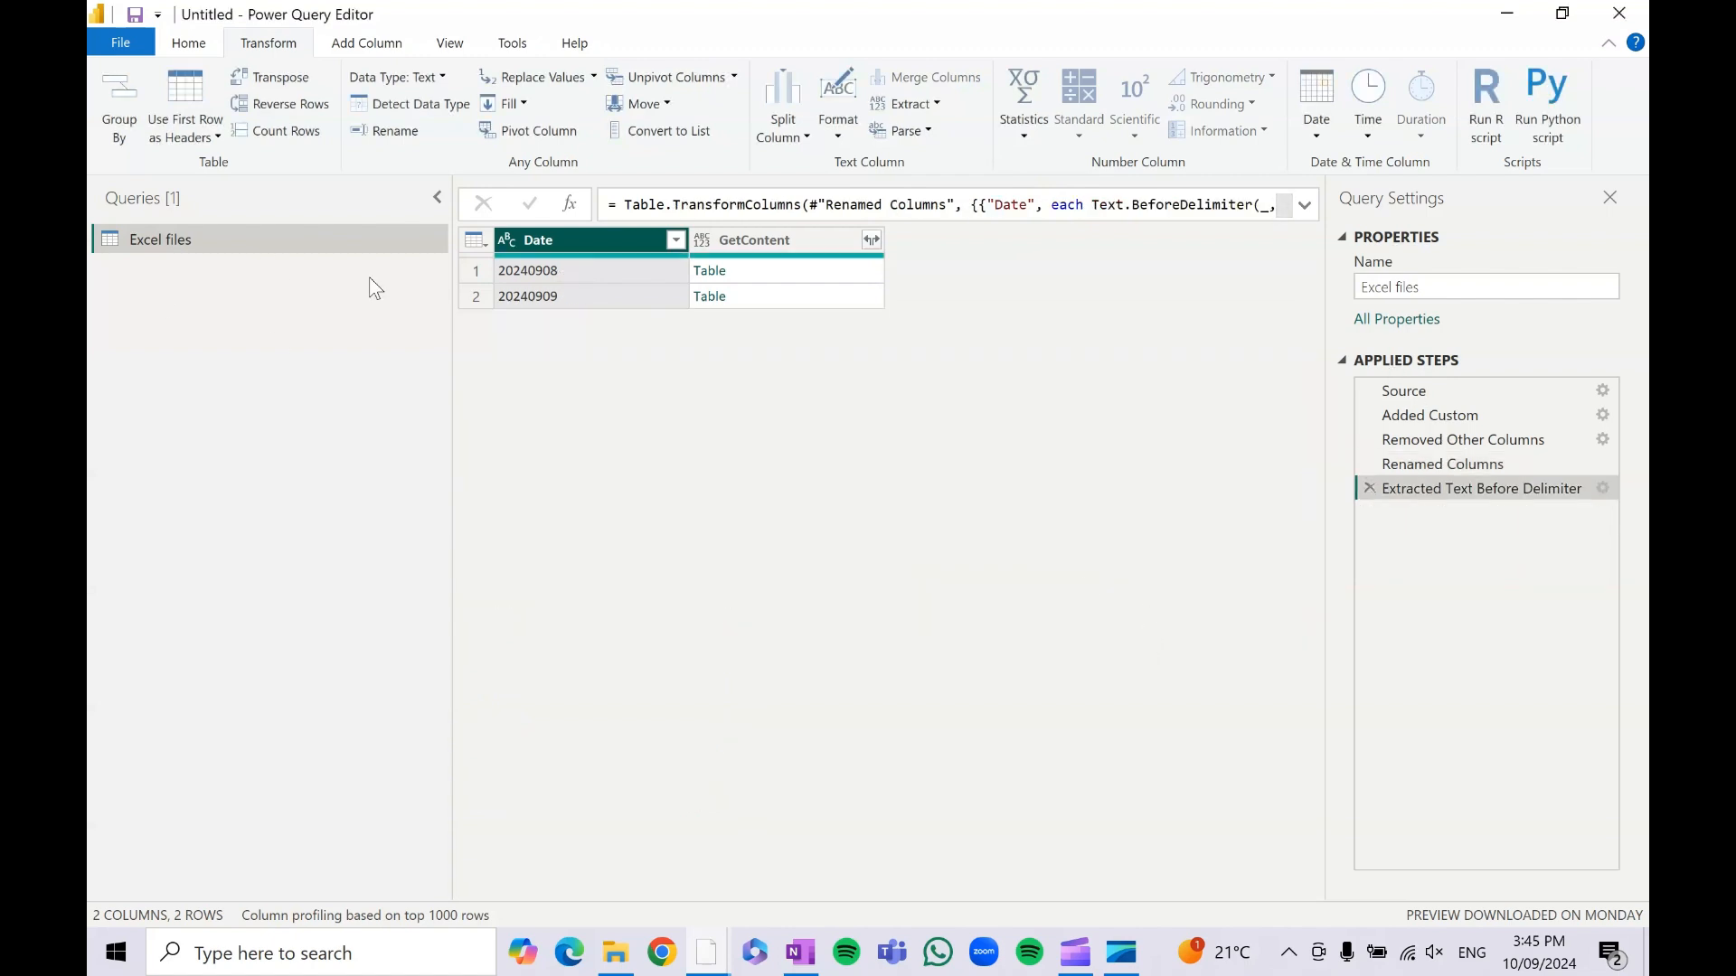
click(506, 241)
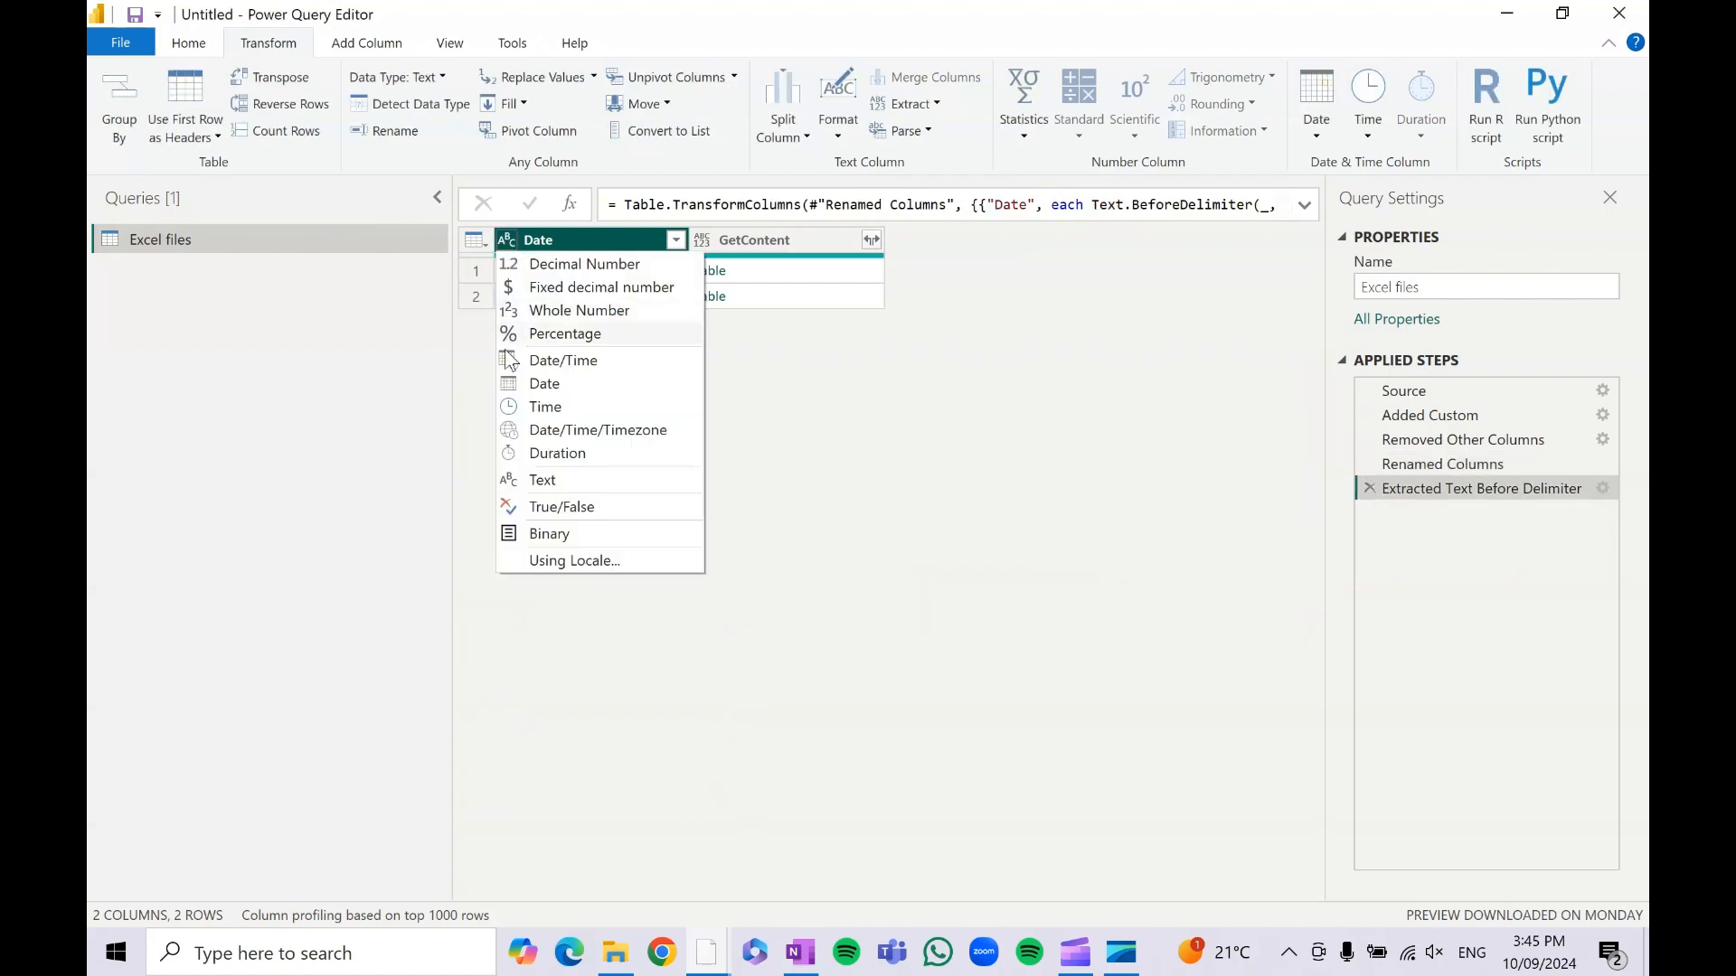
click(511, 384)
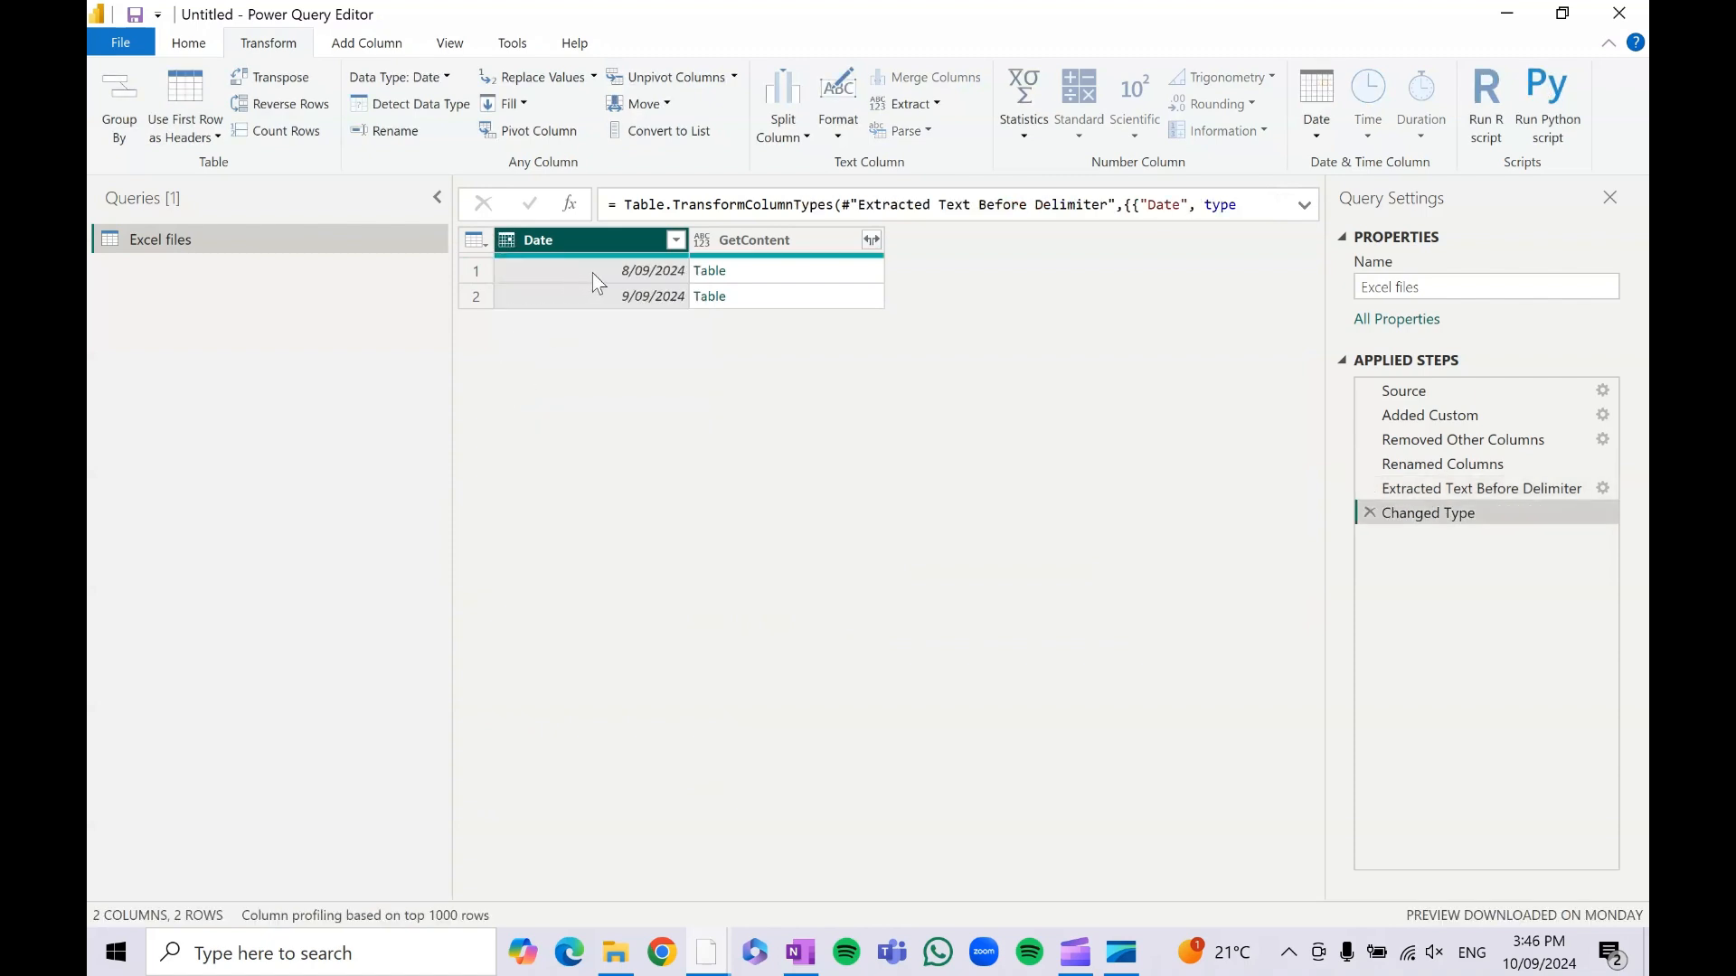
- Expand all columns of the GetContent tables without using the original column name as prefix
click(872, 240)
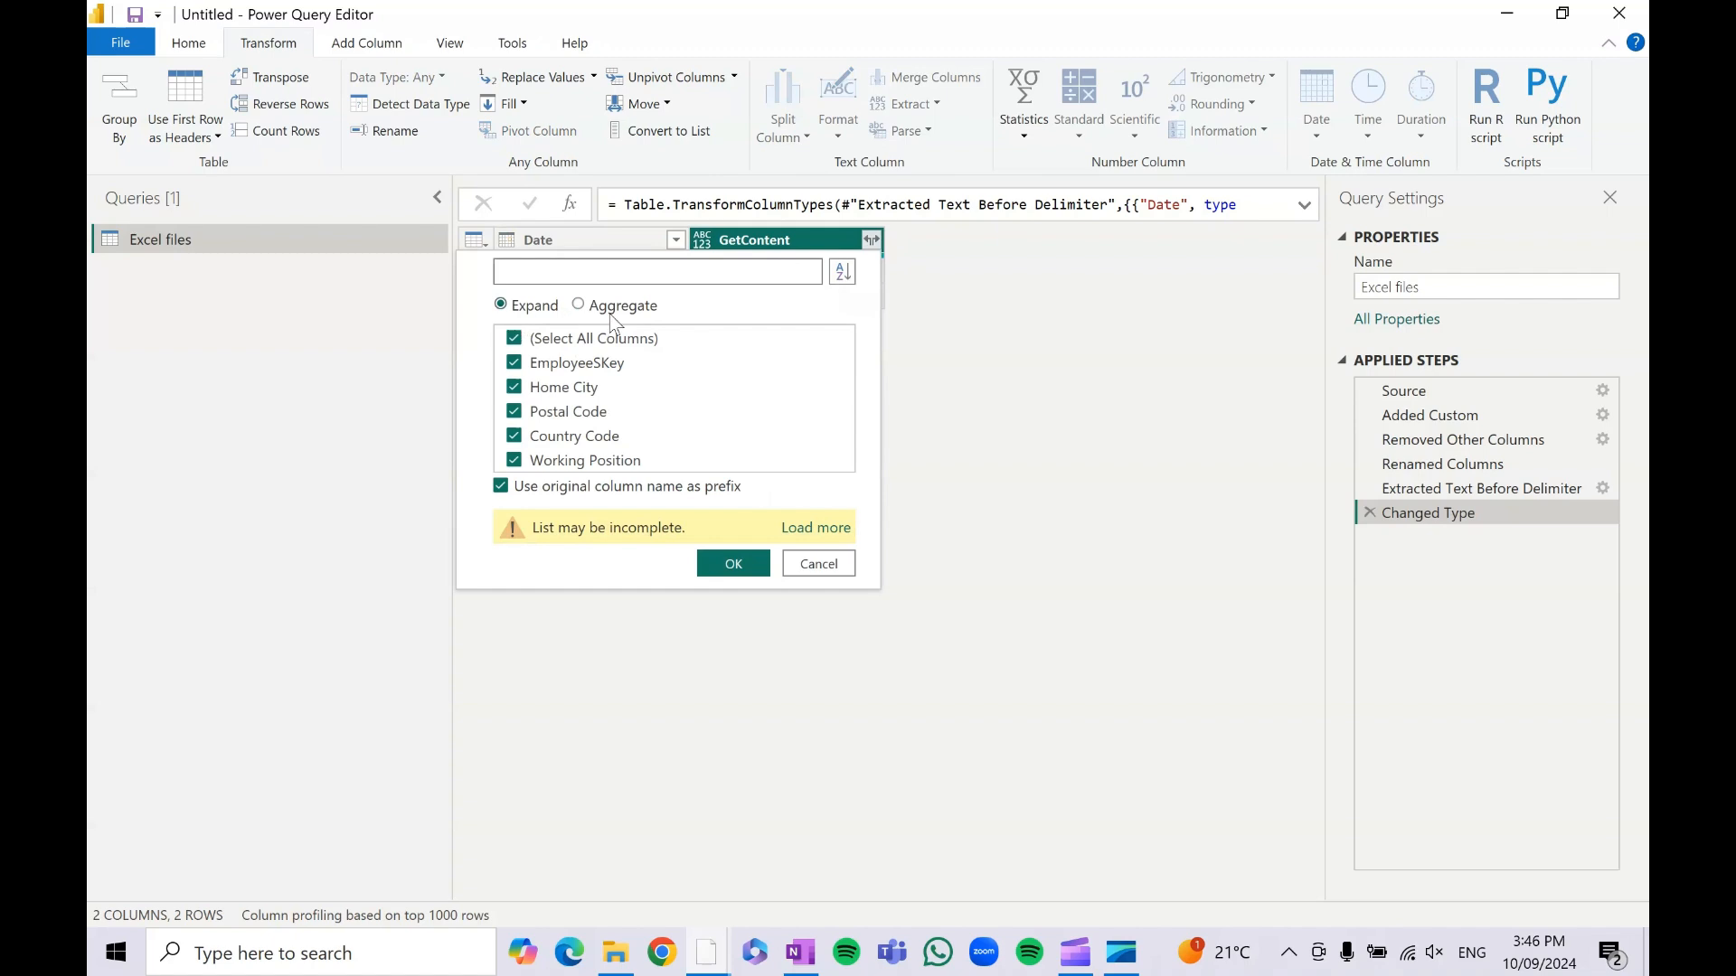
click(518, 493)
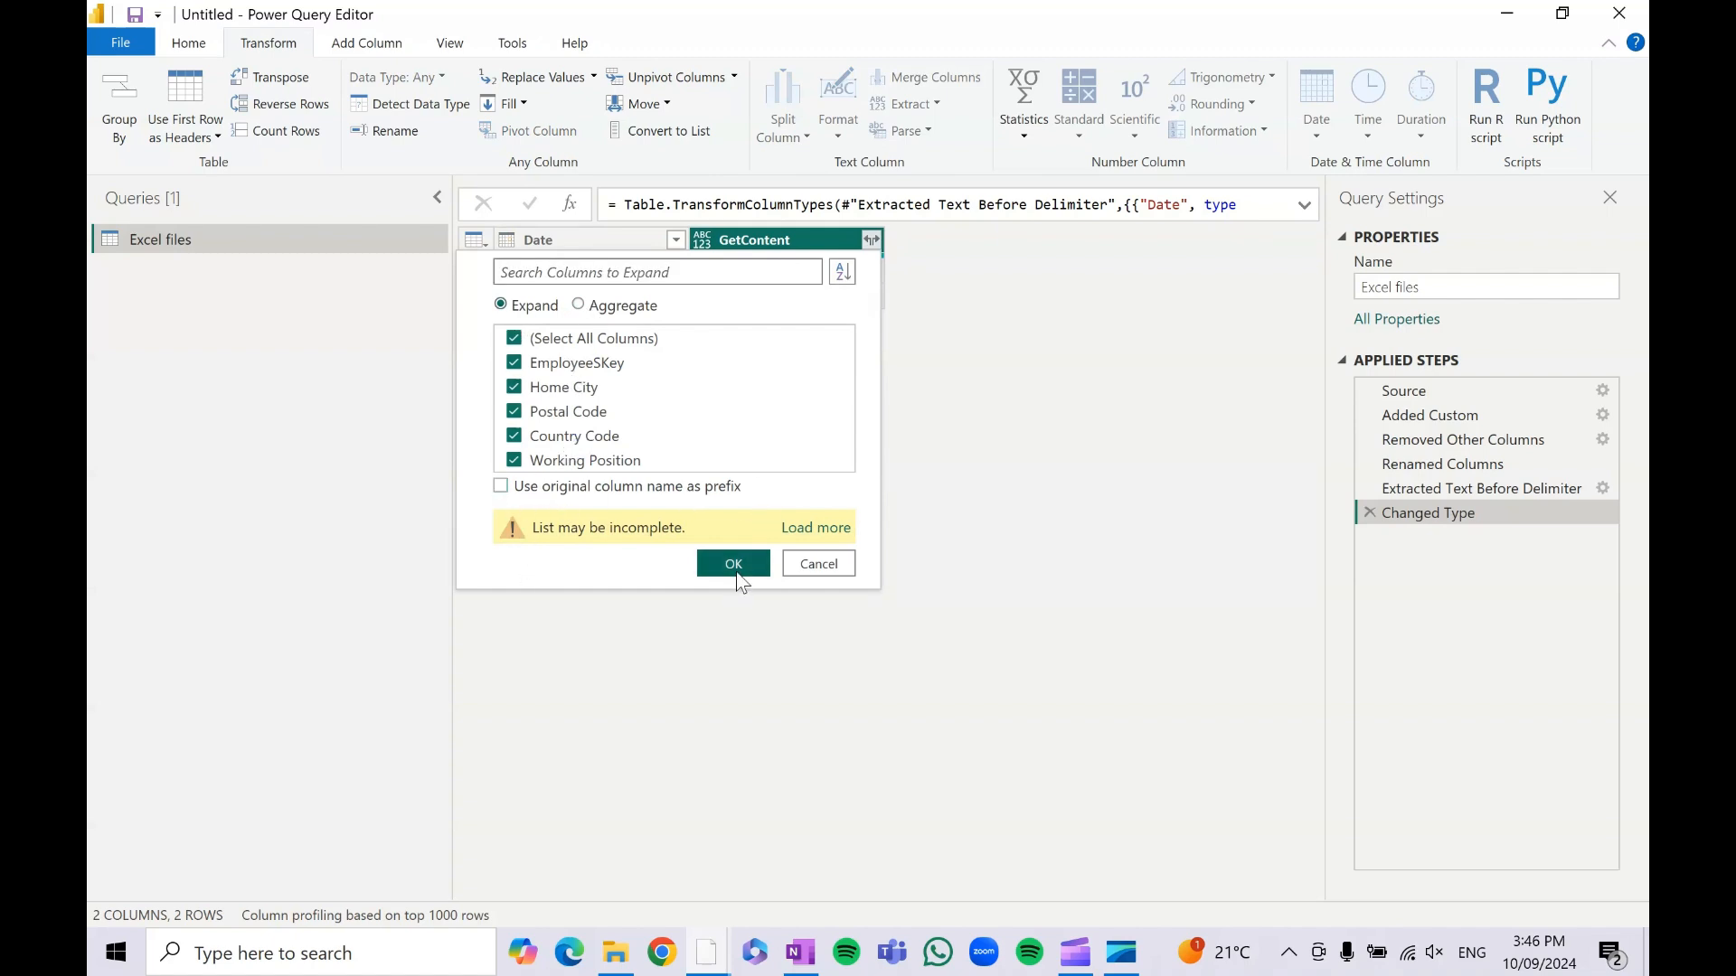
click(736, 565)
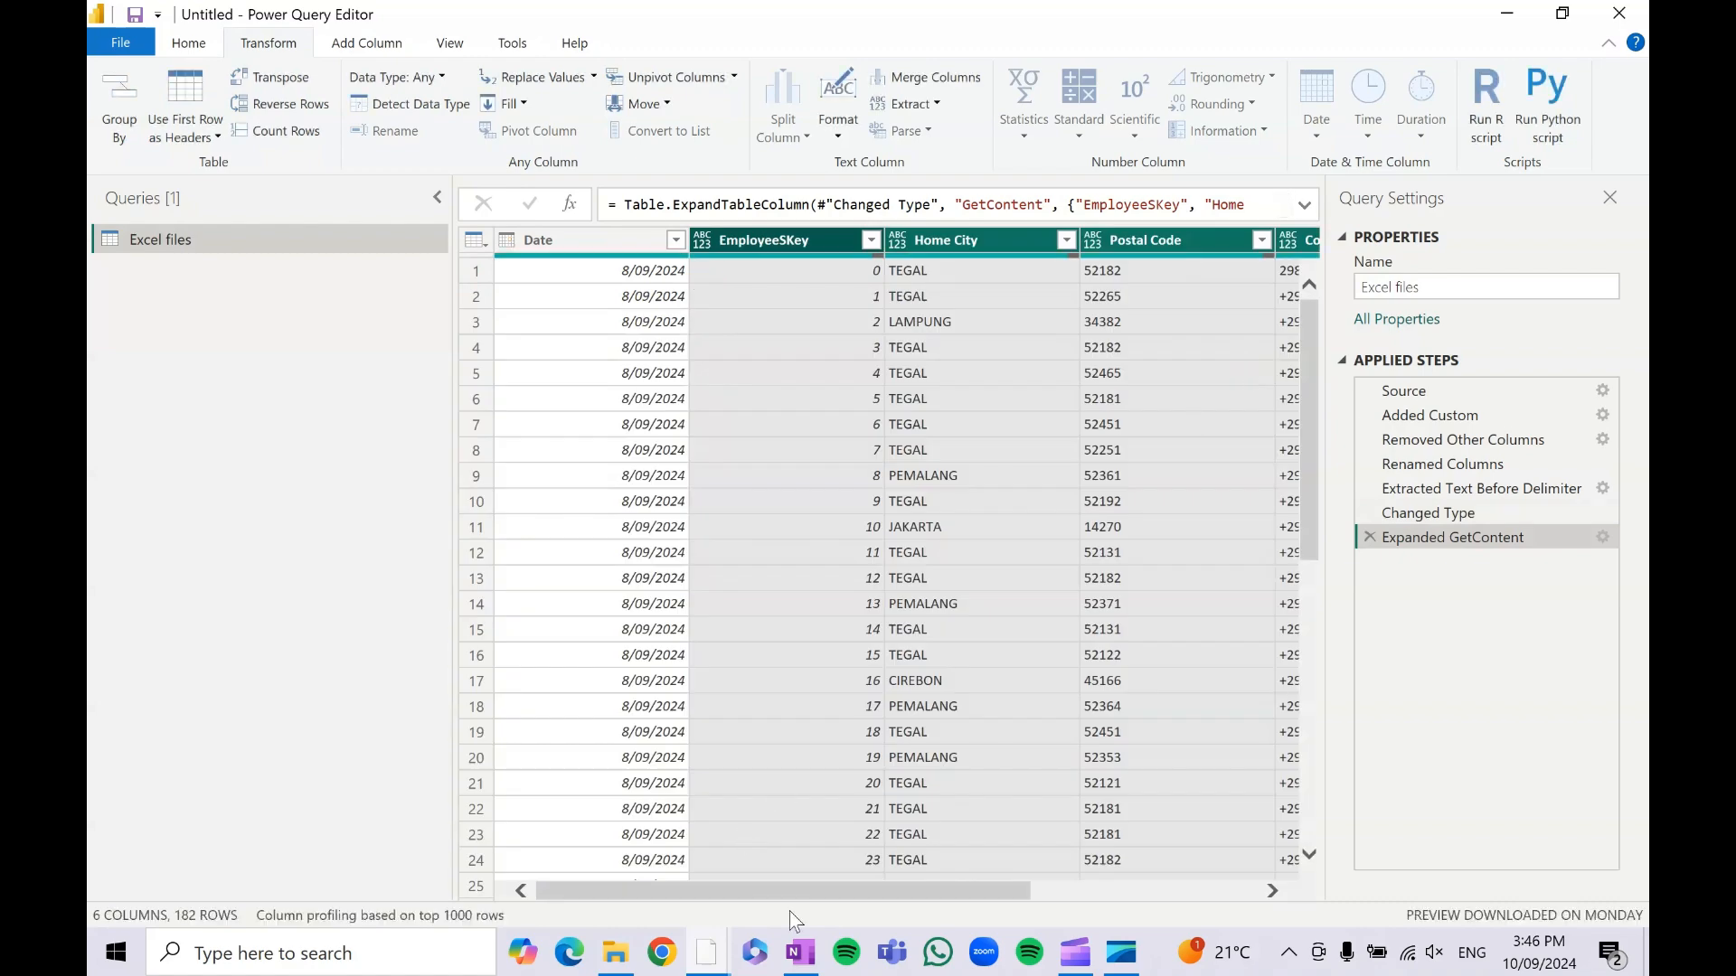
- Review the combined table's columns and check the dates offered in the Date column's filter list
drag(799, 893, 511, 884)
click(676, 239)
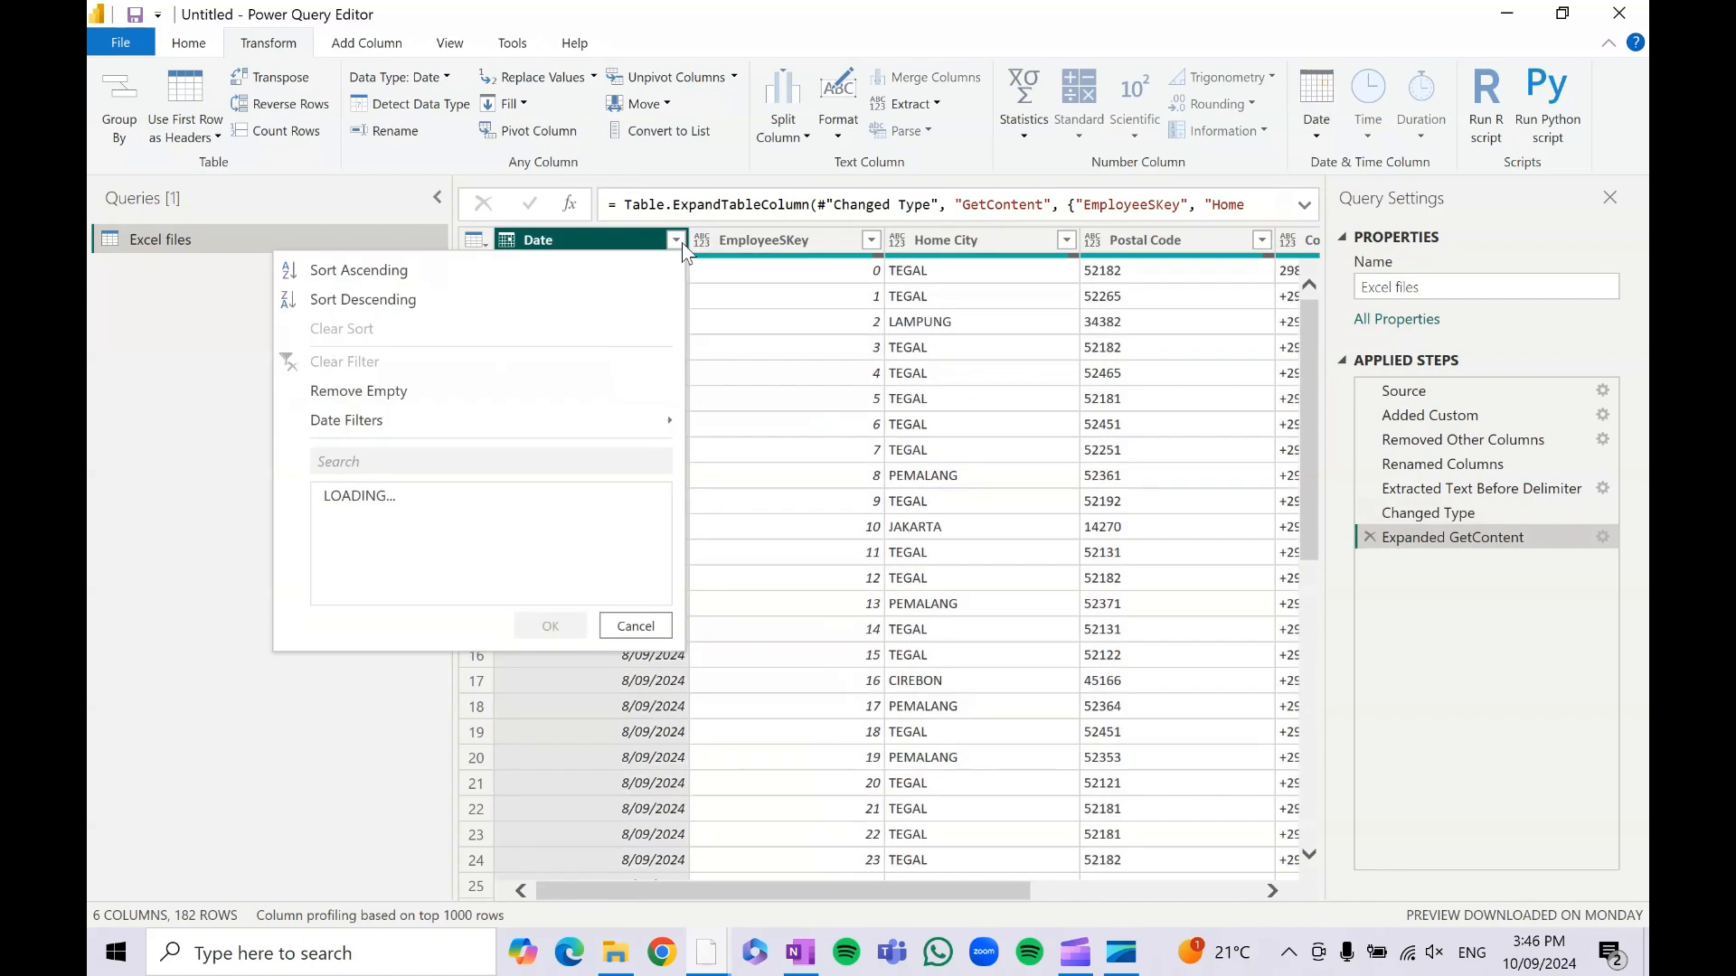
click(643, 625)
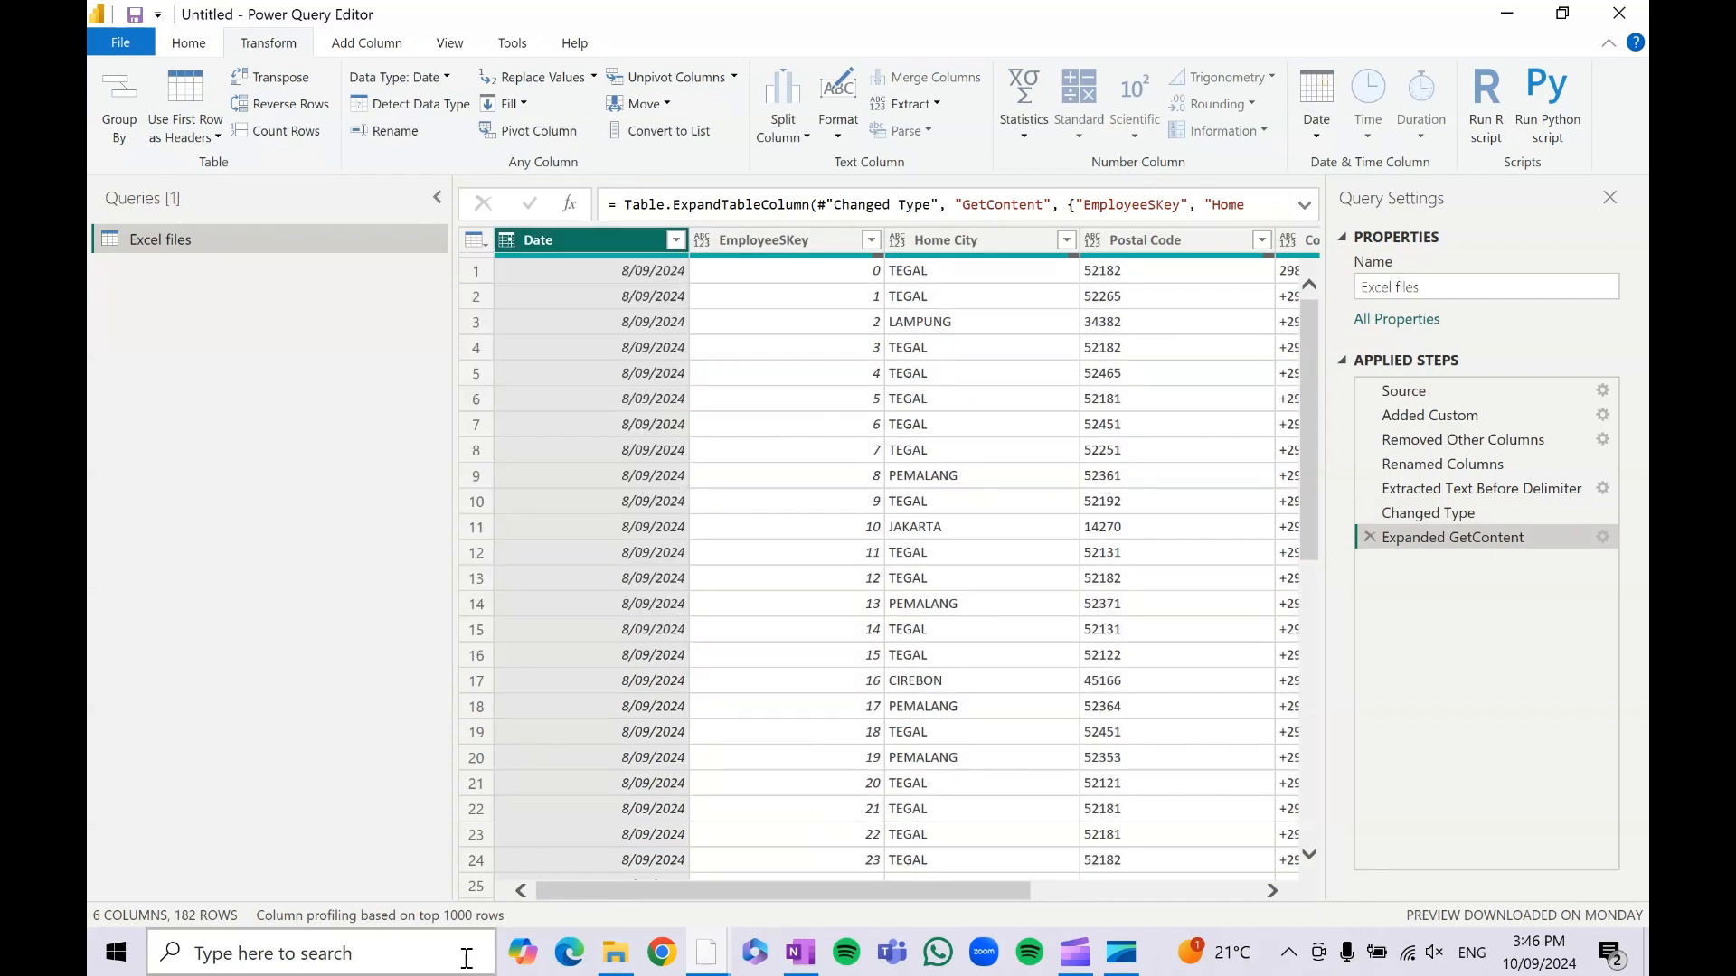
- Switch to the other Power Query Editor window to compare its helper queries, and return to the expanded Excel files table
click(710, 963)
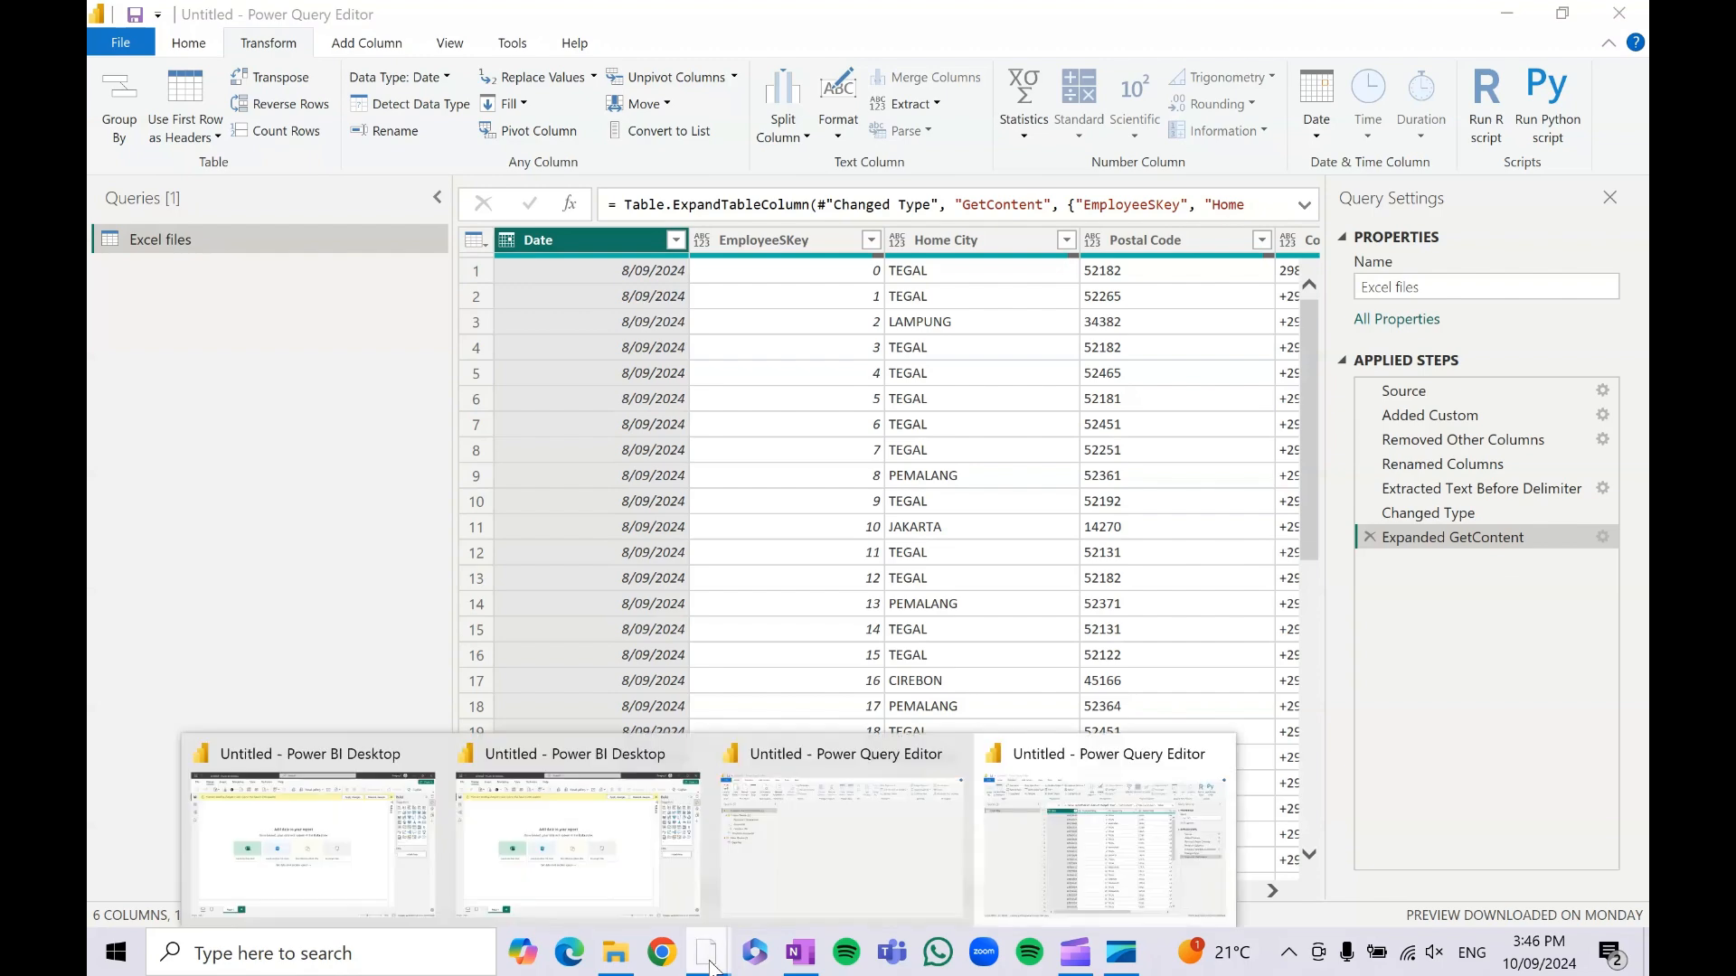
click(1029, 872)
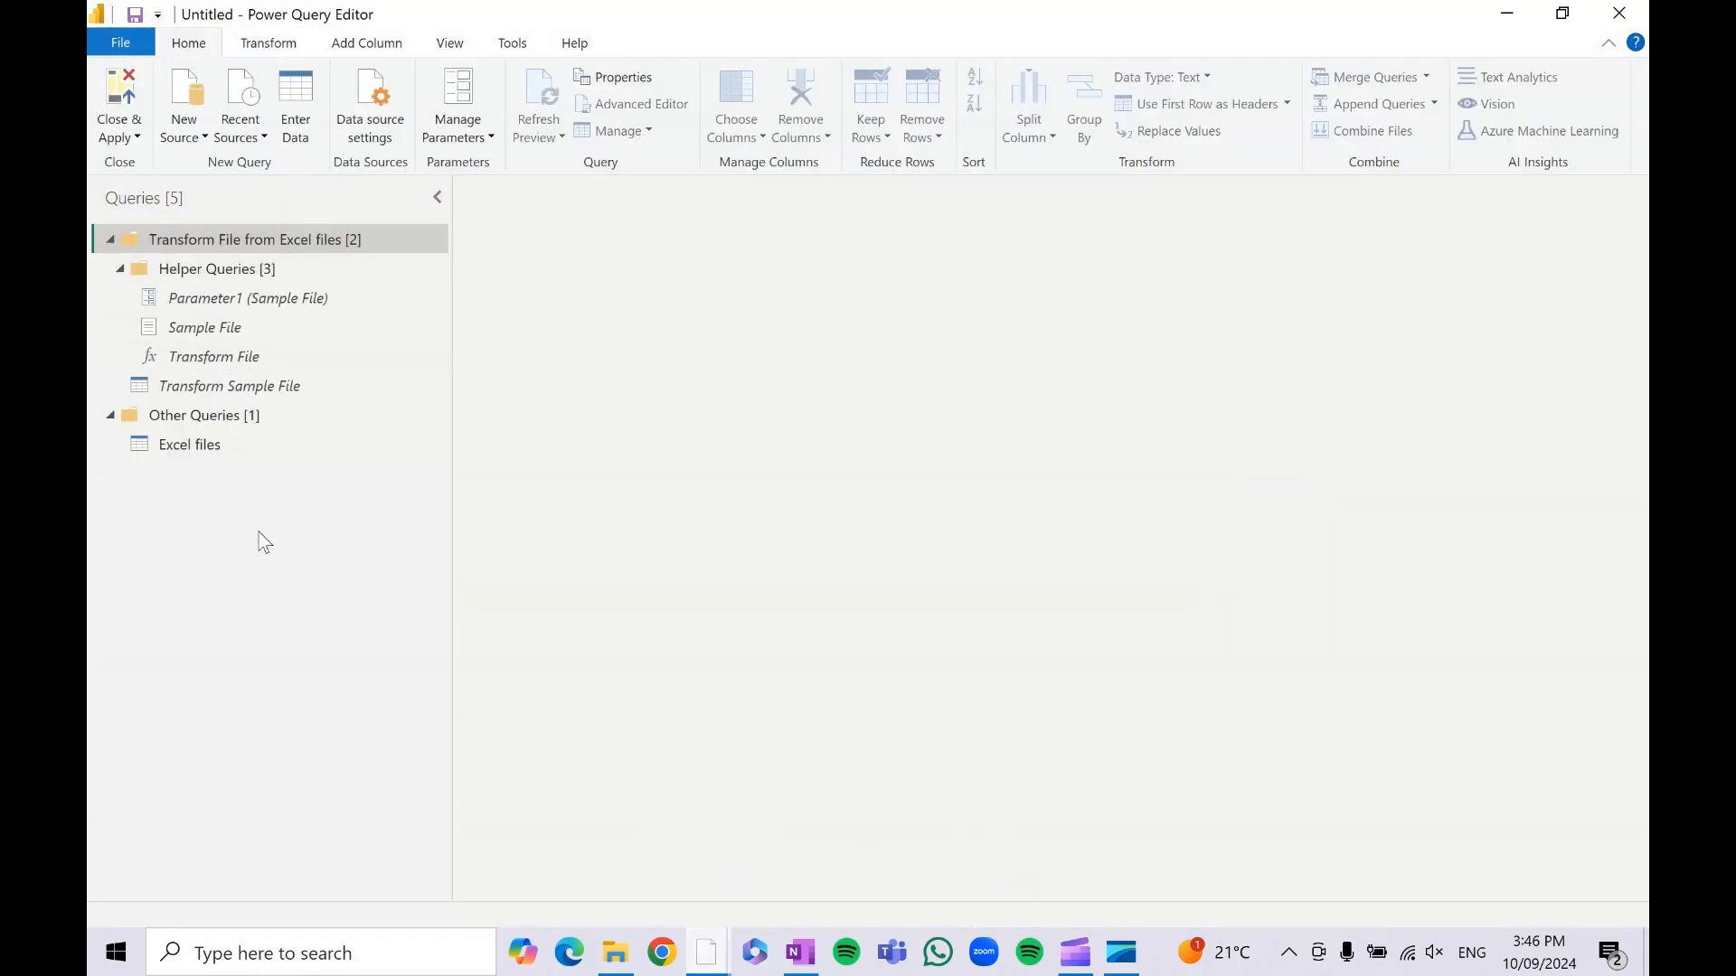
mouse_move(723, 964)
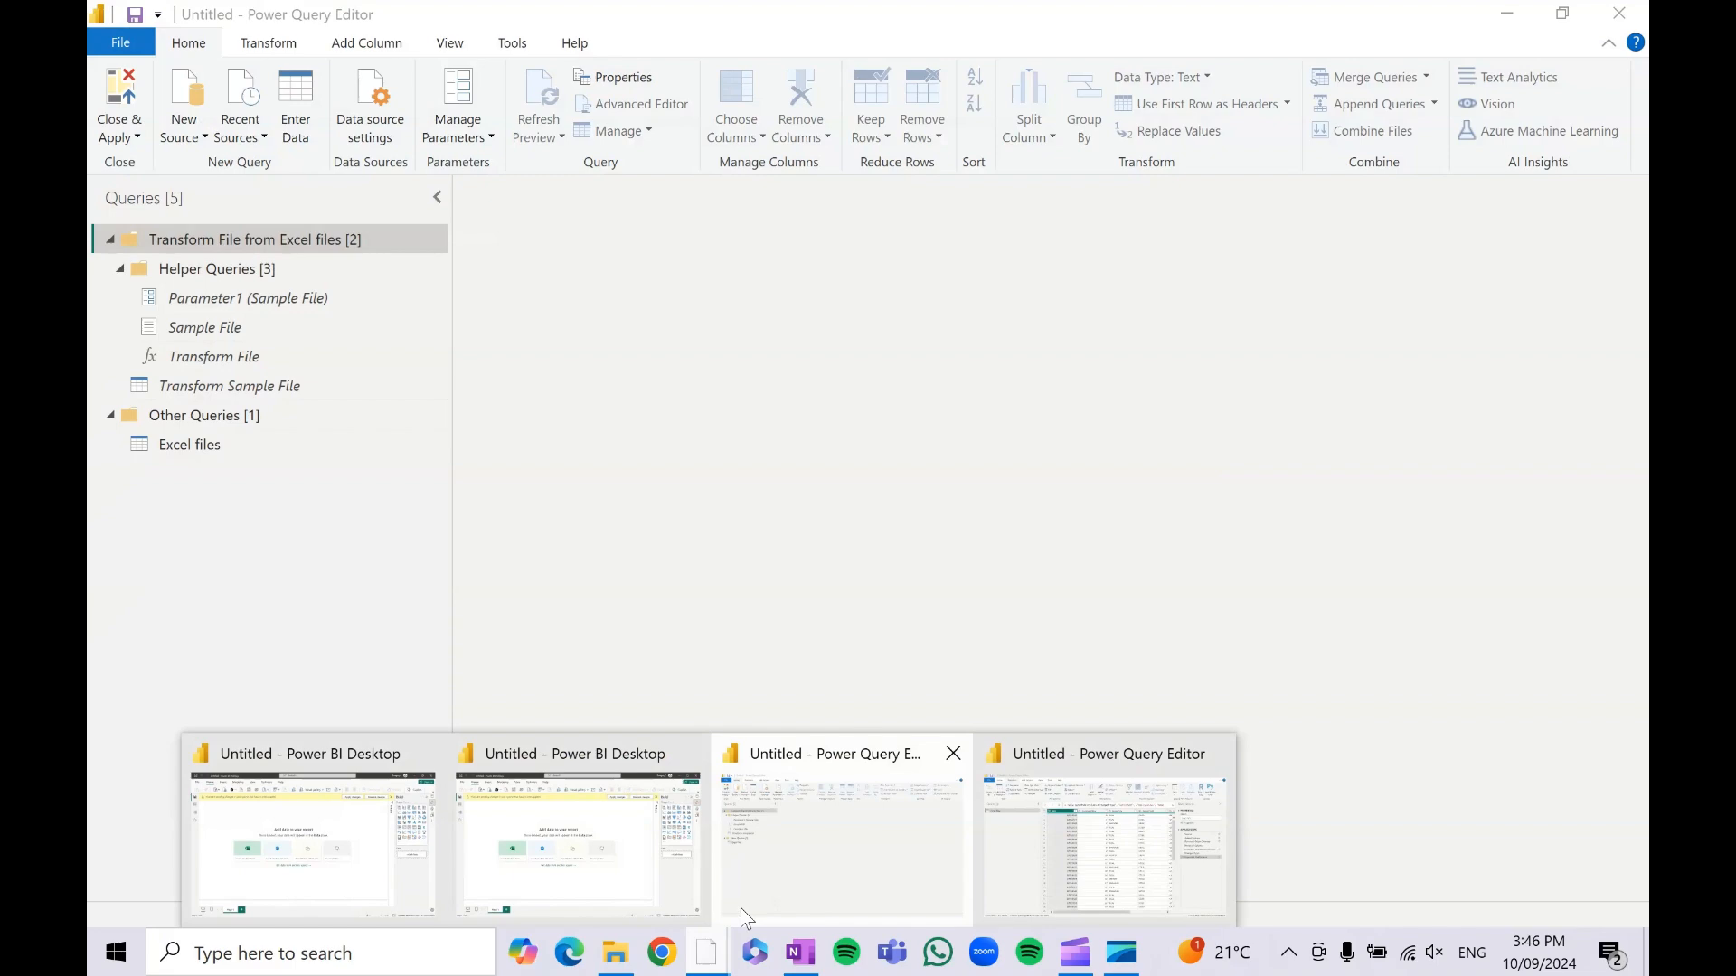
click(1135, 865)
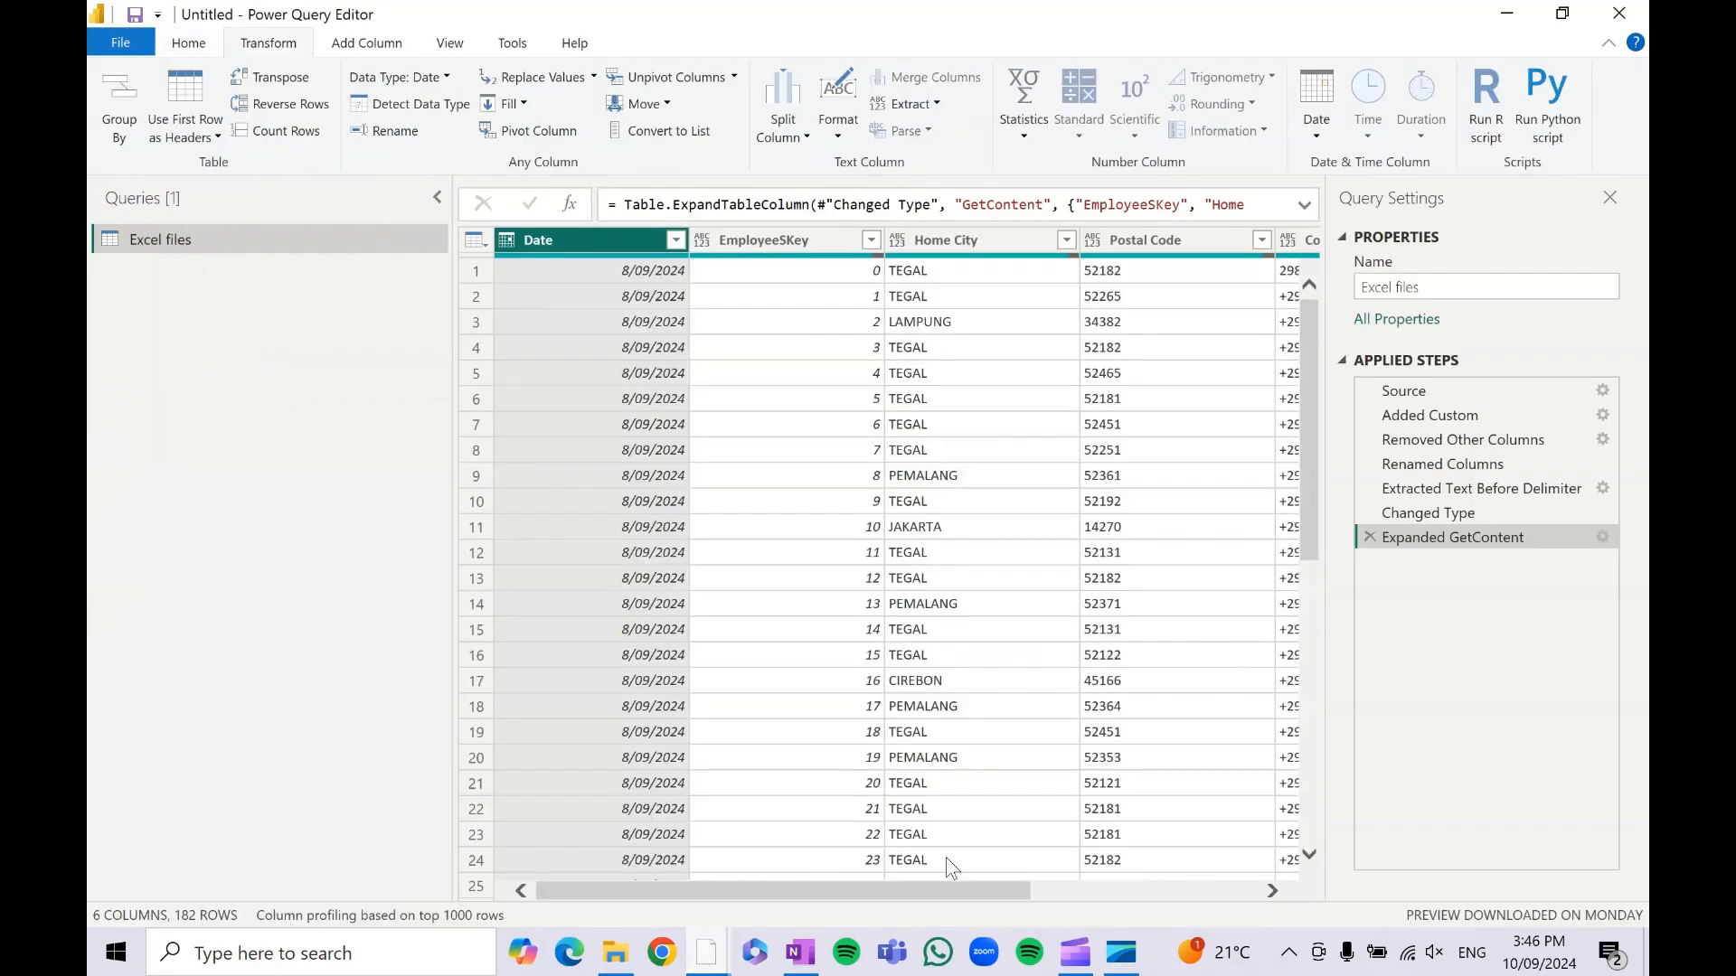
drag(914, 893, 517, 870)
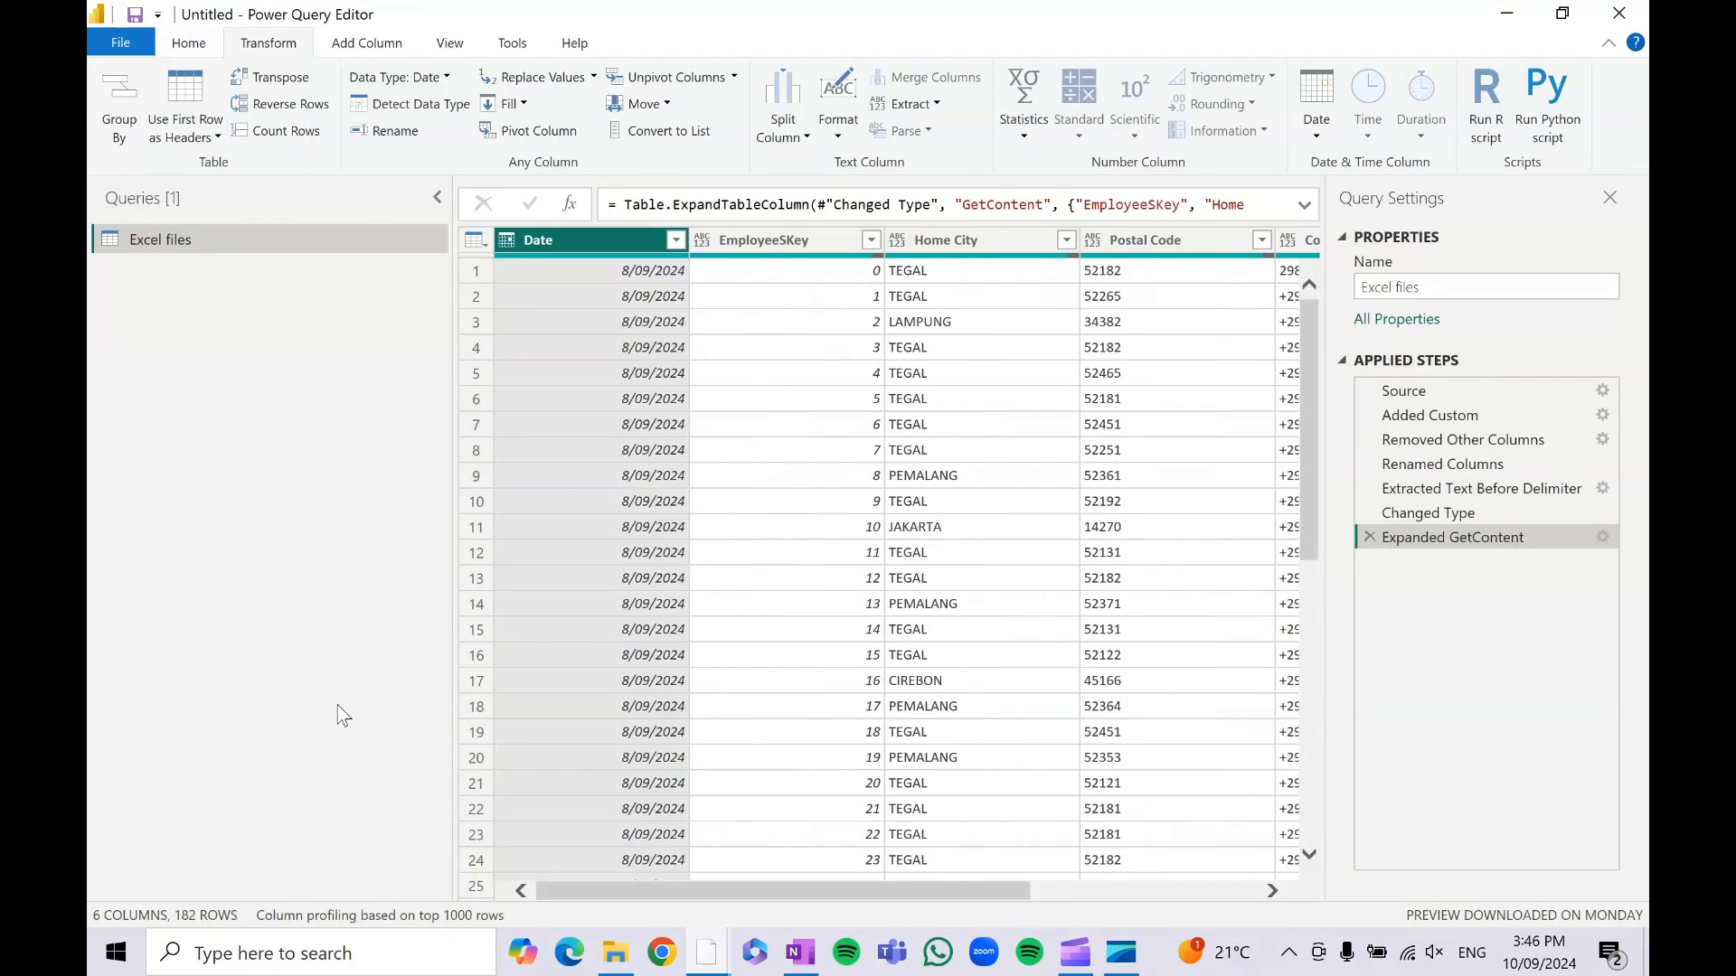